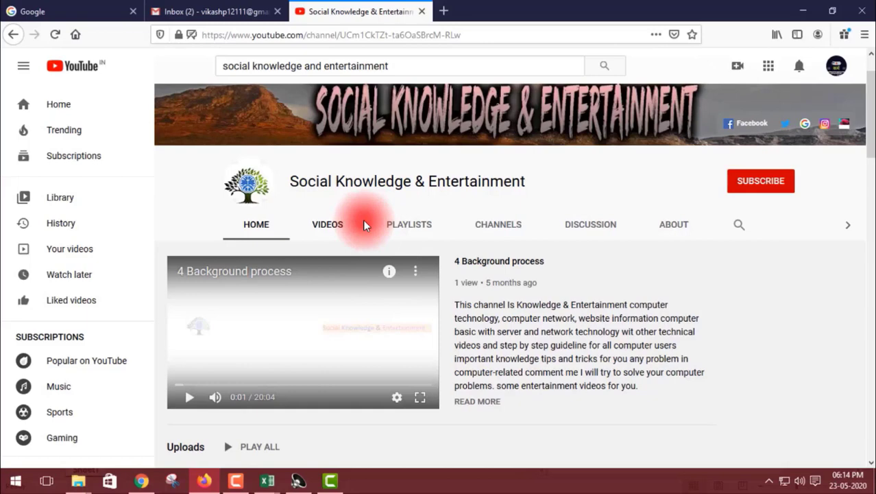
- Subscribe to the Social Knowledge & Entertainment channel and set its notifications to All
scroll(346, 218, "up", 2)
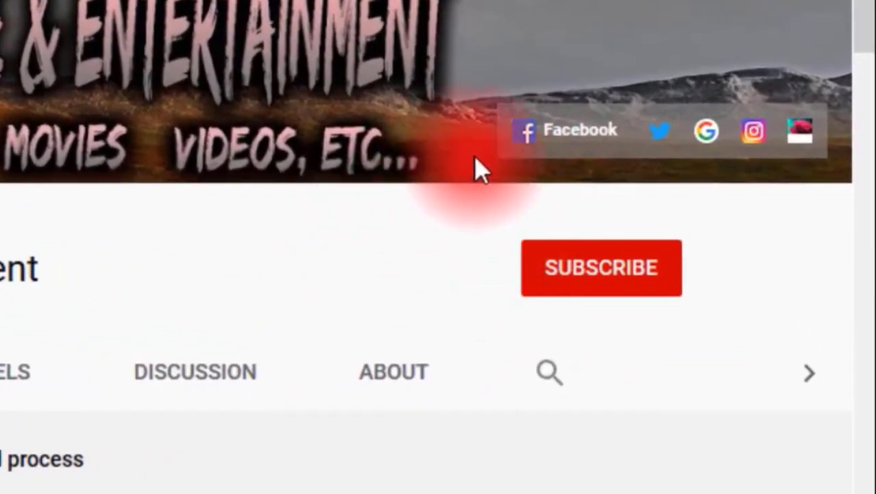
left_click(626, 283)
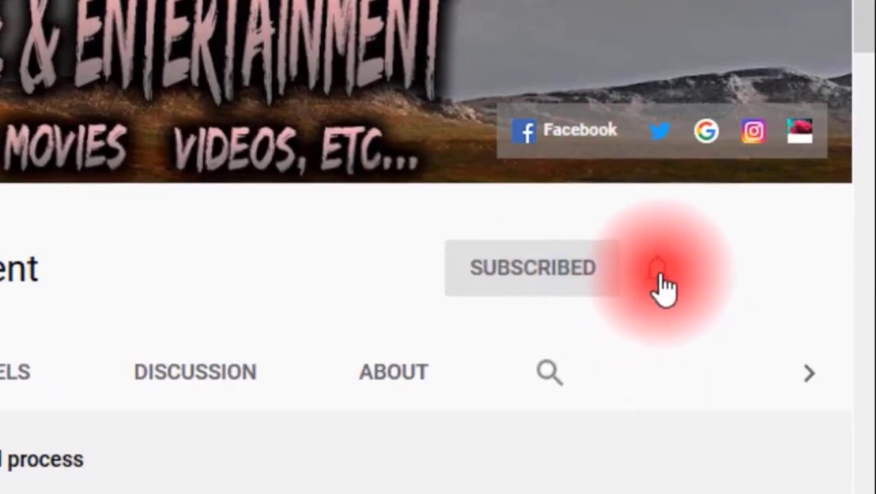
left_click(662, 284)
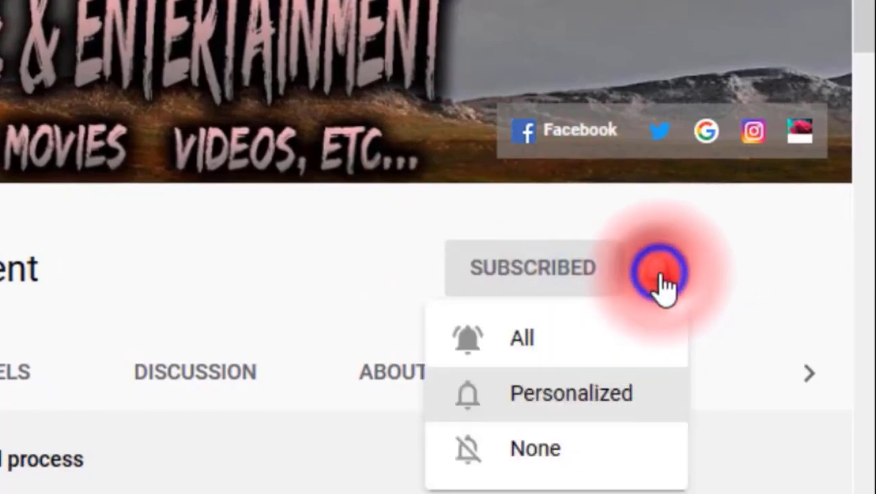
left_click(600, 348)
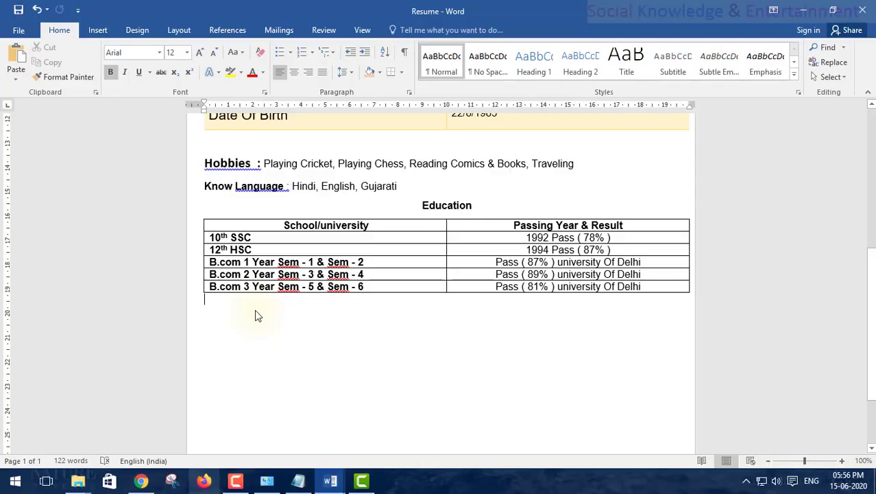
- In the Resume document in Word, add the line "Advance Cources" below the Education table
type("Advan")
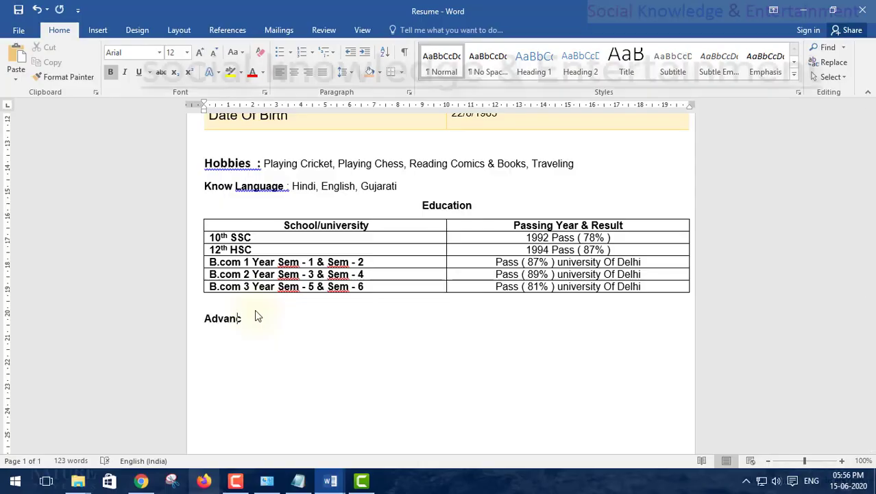
type("ce Cources")
key("Return")
left_click(255, 319)
right_click(255, 319)
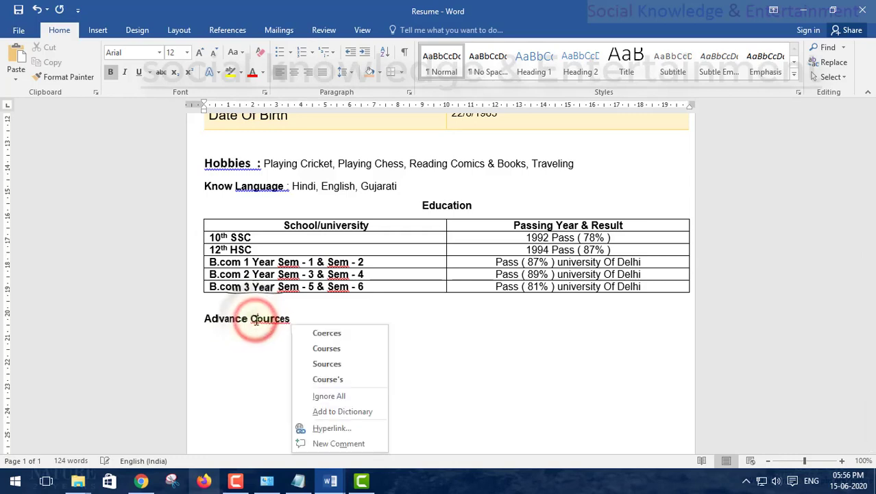
left_click(296, 330)
left_click(271, 320)
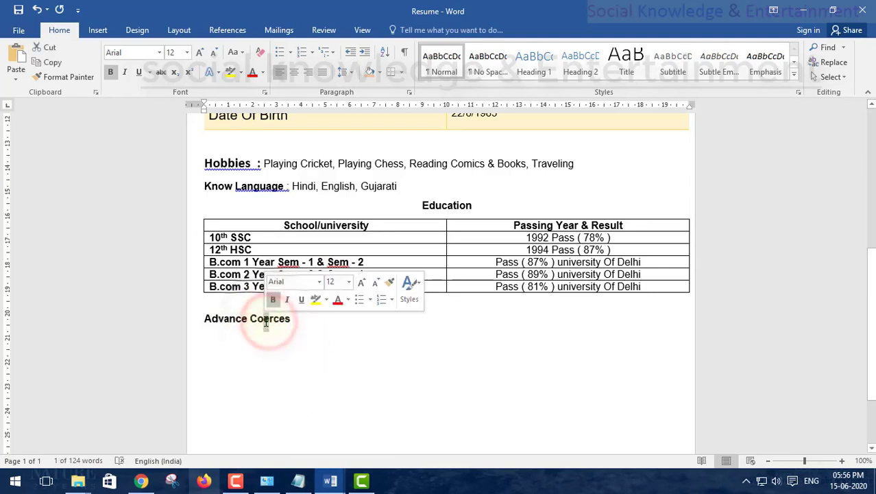
type("u")
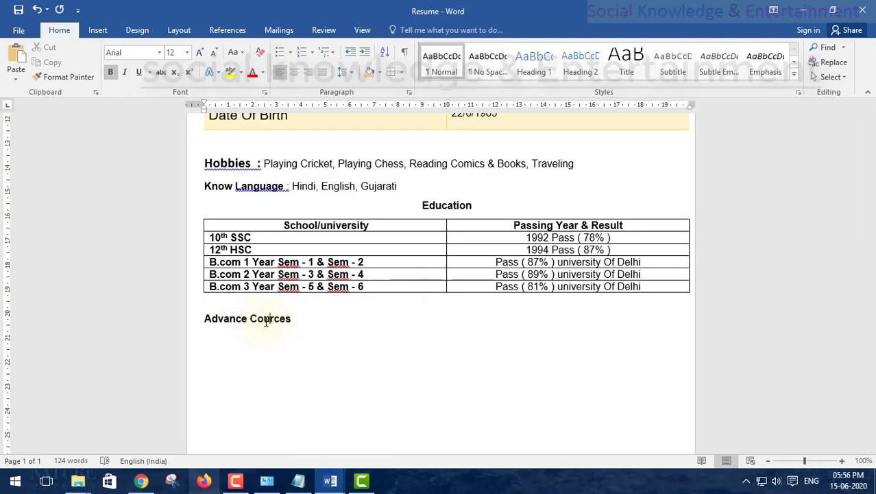
- Correct the misspelled word "Cources" after "Advance" to the suggested spelling "courses"
left_click(303, 343)
right_click(287, 319)
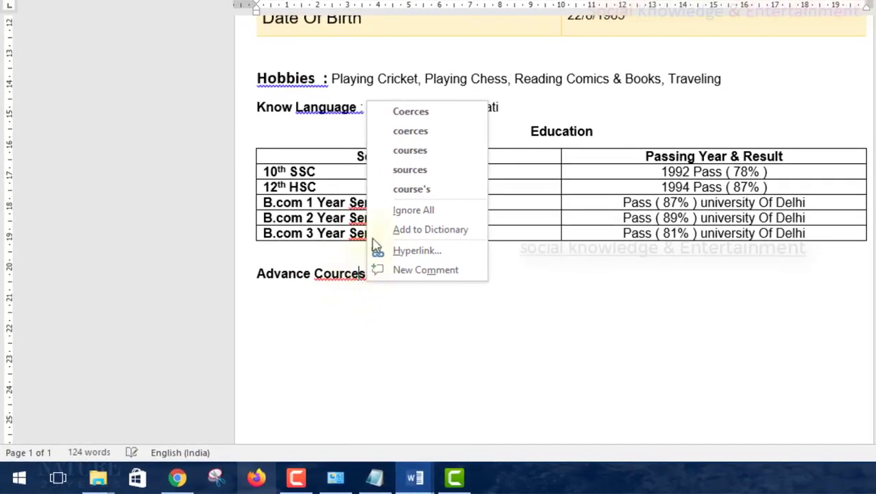
left_click(401, 157)
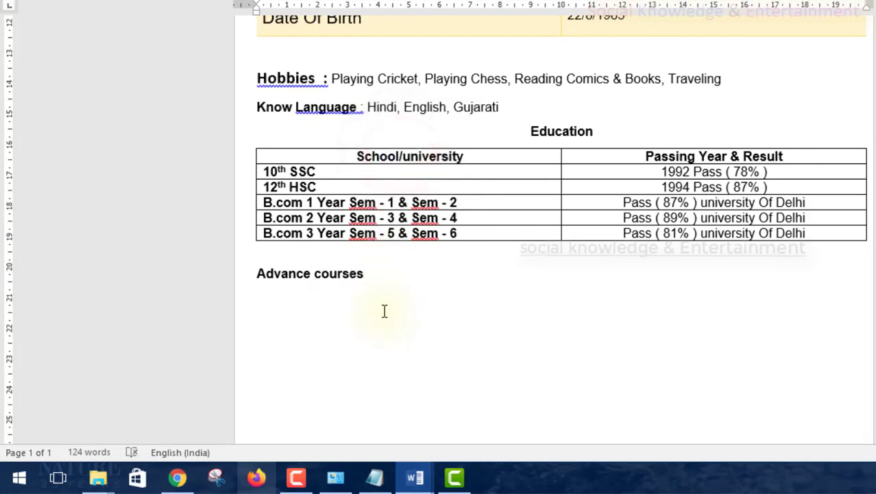
- Add a new line reading "Computer Cource" below the "Advance courses" heading
key("Return")
type("Compu")
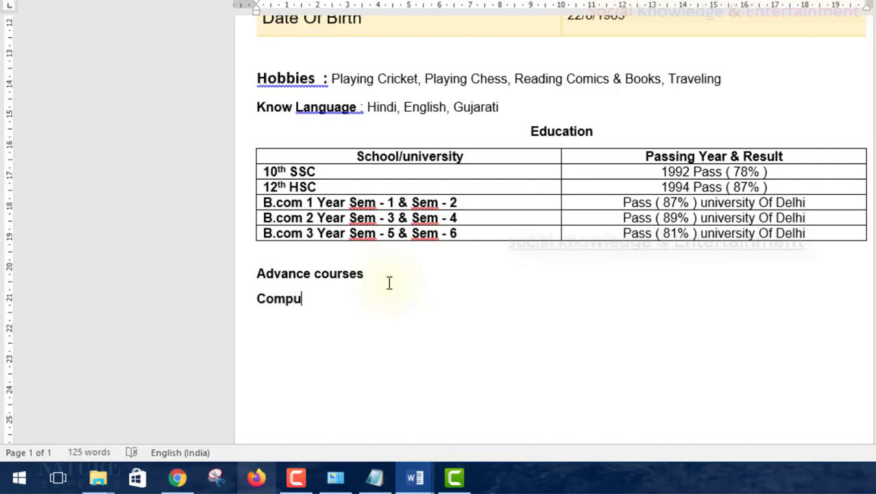
type("ter C")
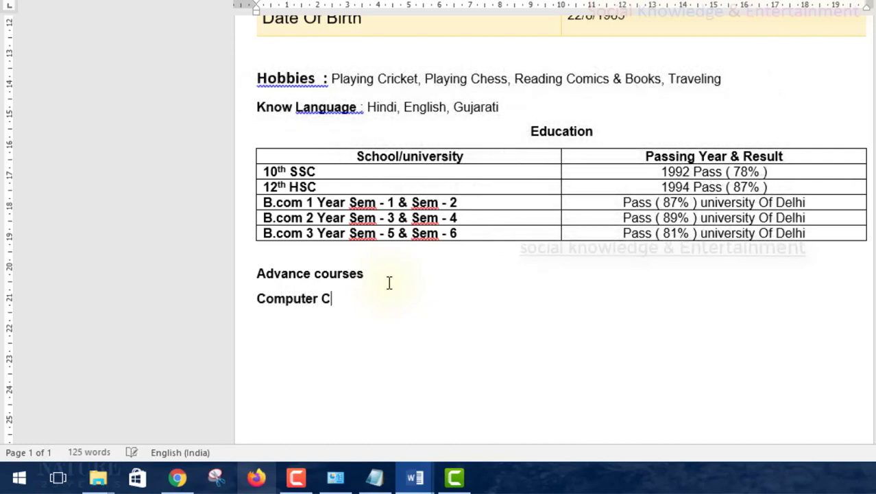
type("ource")
- Centre the "Advance courses" heading on the page
triple_click(360, 272)
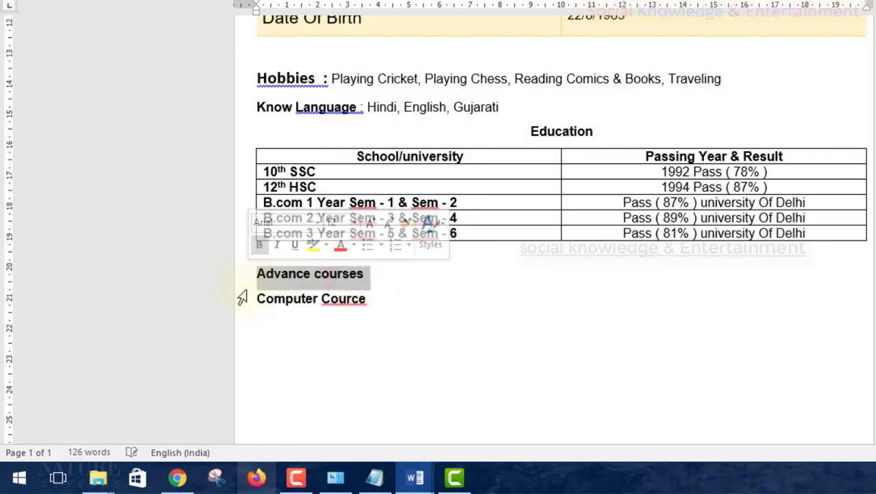
left_click(369, 60)
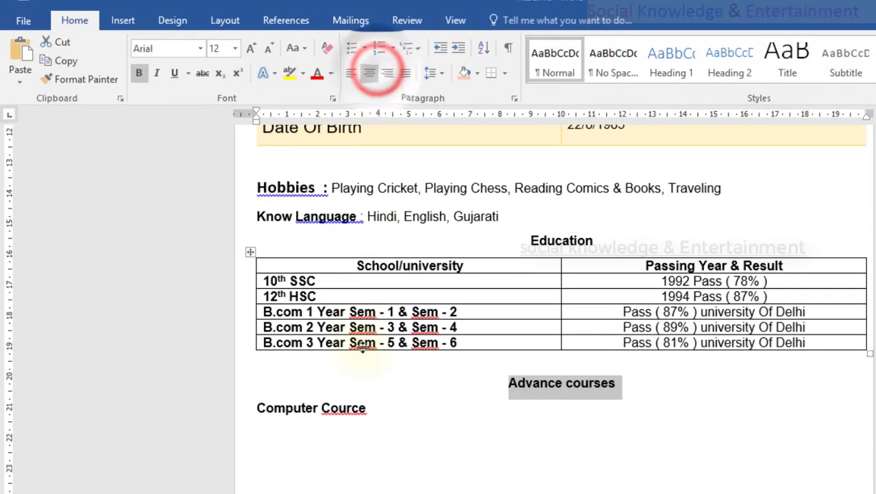
left_click(373, 411)
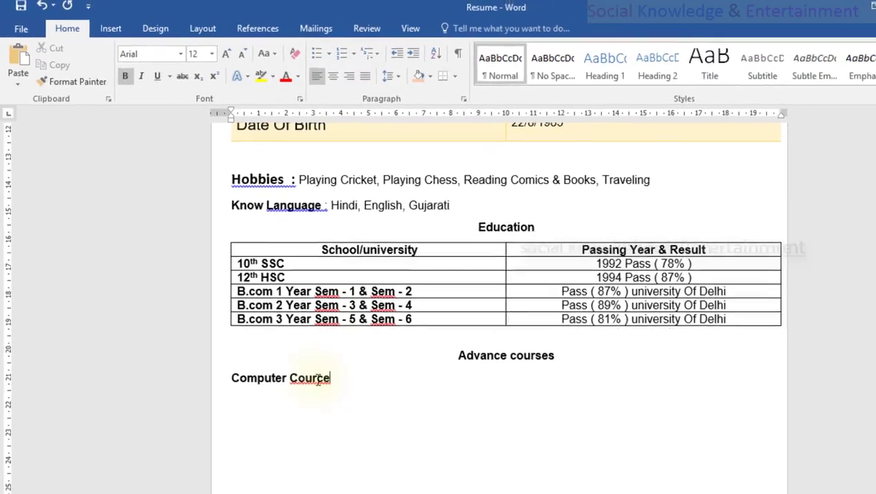
- Correct the line below the "Advance courses" heading so that it reads "Computer Courses"
left_click(316, 380)
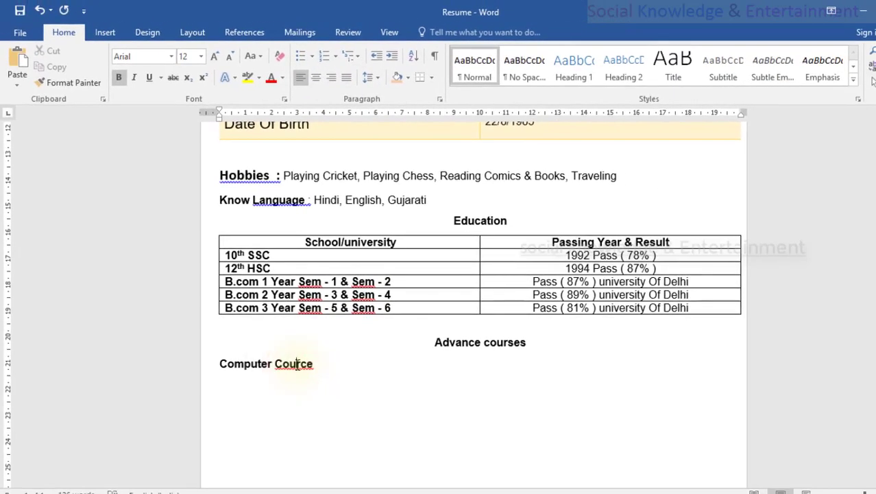
left_click(320, 364)
type("s")
left_click(335, 384)
key("Return")
left_click_drag(308, 368, 302, 371)
type("s")
left_click(351, 368)
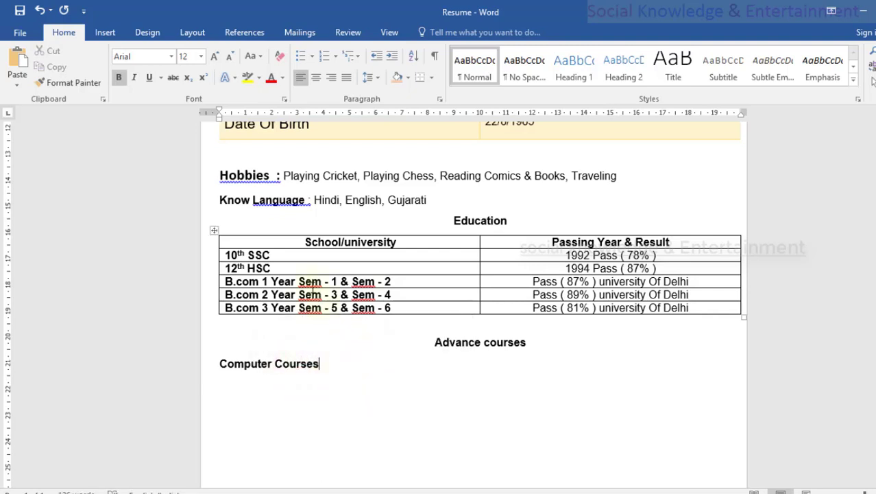
left_click(309, 283)
right_click(309, 283)
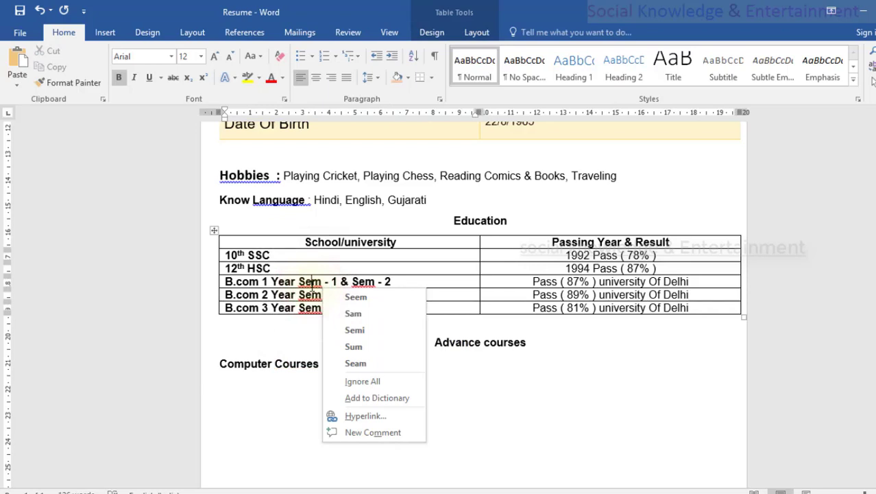
left_click(298, 344)
- Add a line reading "Basic ( Ms Office )" below "Computer Courses"
left_click(322, 370)
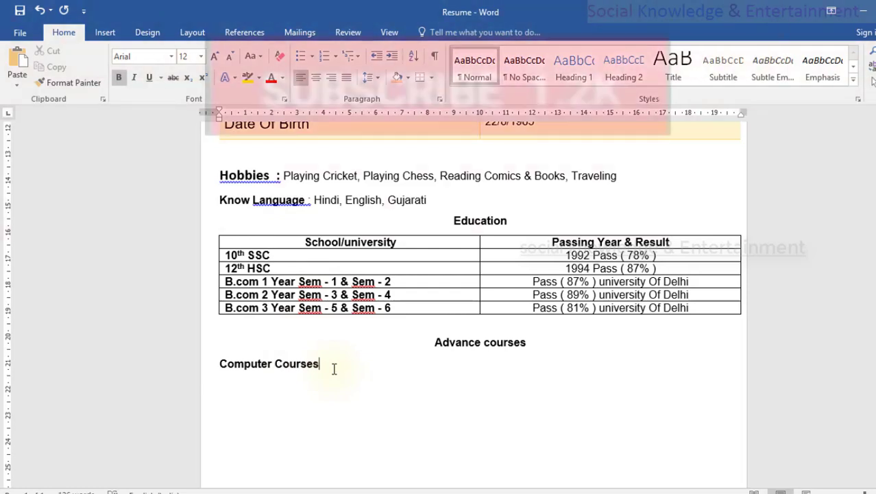
key("Return")
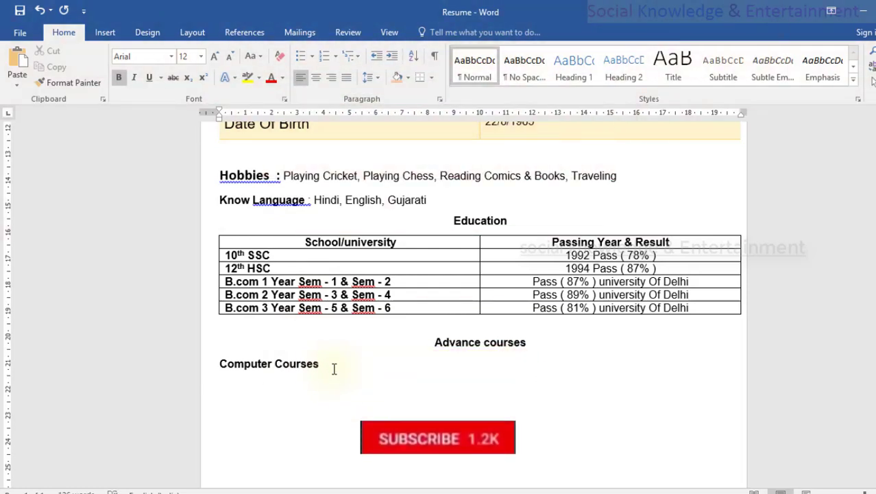
type("Basic ()")
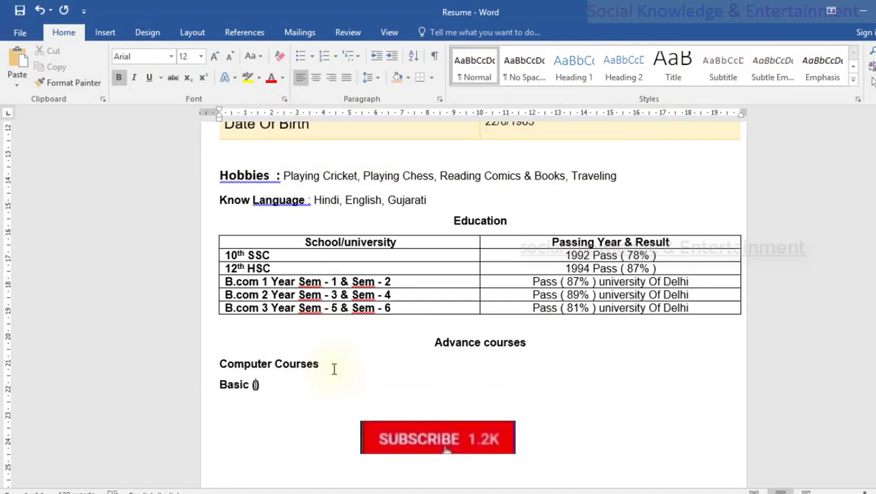
type(" Ms Office")
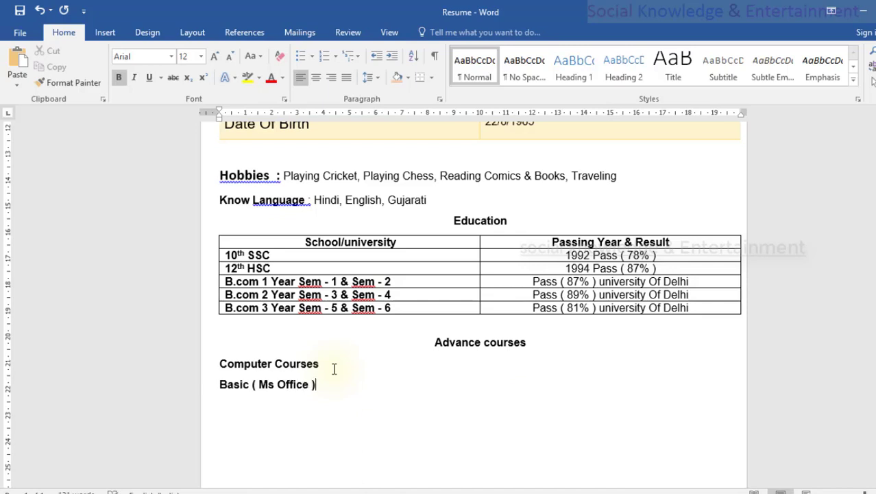
- Add the line "Software & Development" below the Ms Office entry, correcting the spelling of "Development"
key("Return")
type("Software")
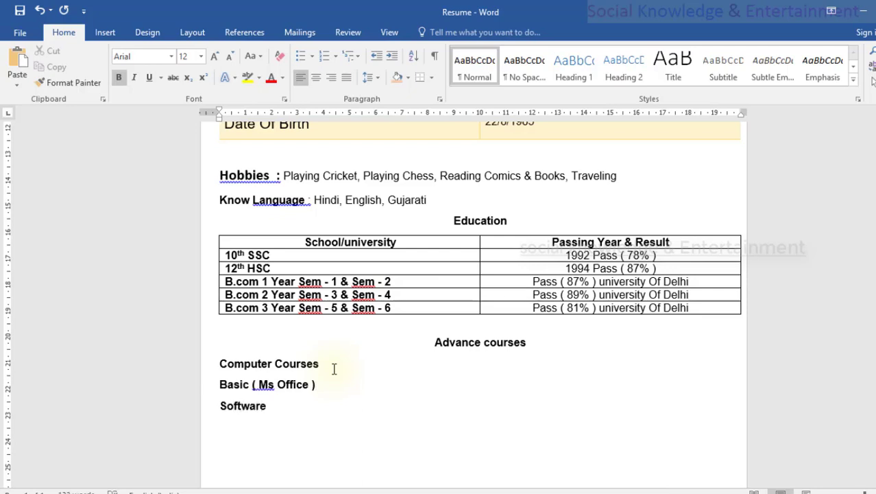
type(" & Devlopment")
left_click(304, 406)
left_click(263, 409)
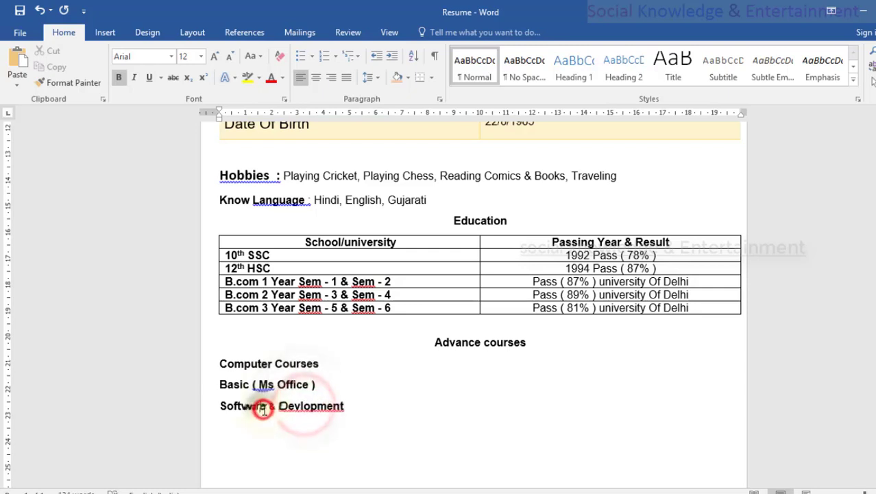
right_click(302, 409)
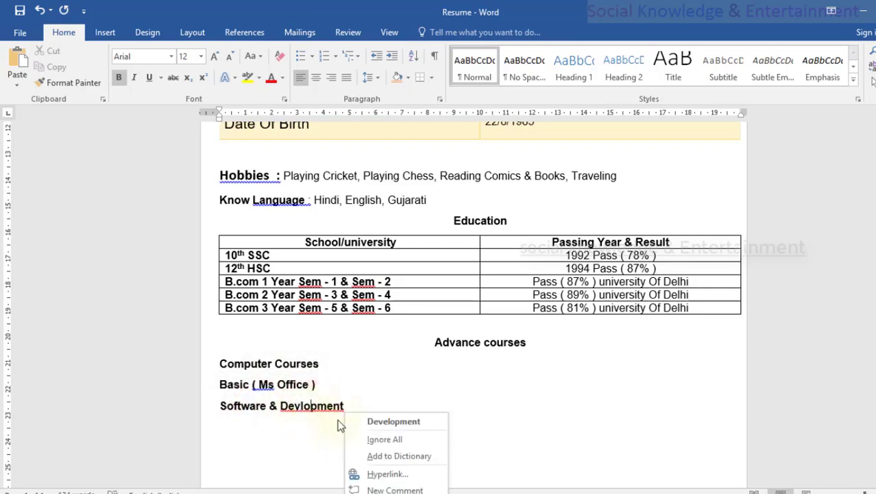
left_click(358, 422)
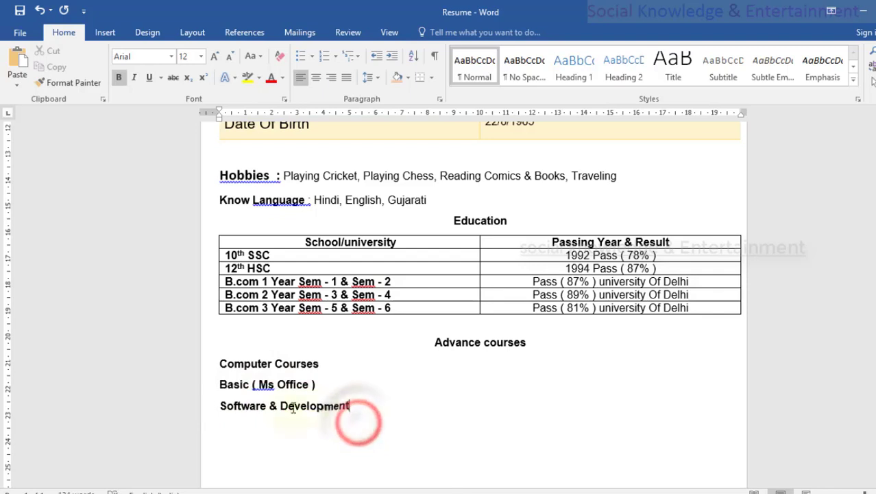
- Add a line reading "Security Of Computer ( Network, Websites )" below "Software & Development"
left_click(351, 405)
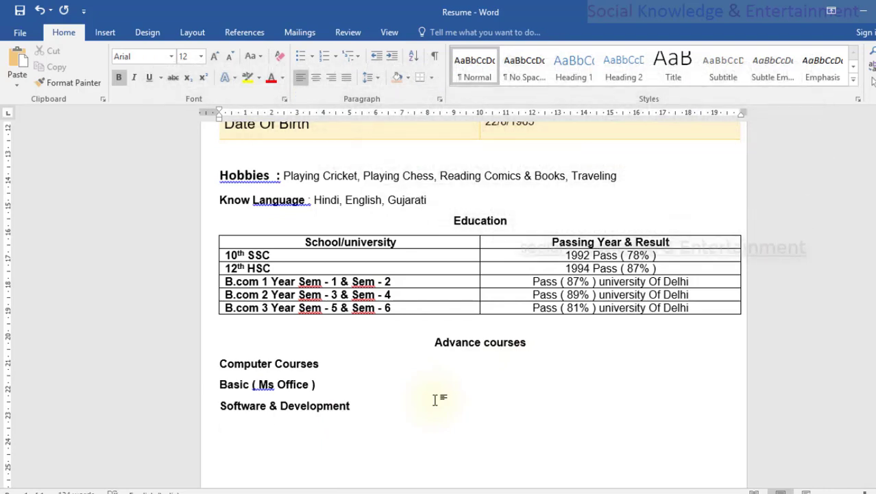
type("Security Of Computer ( ")
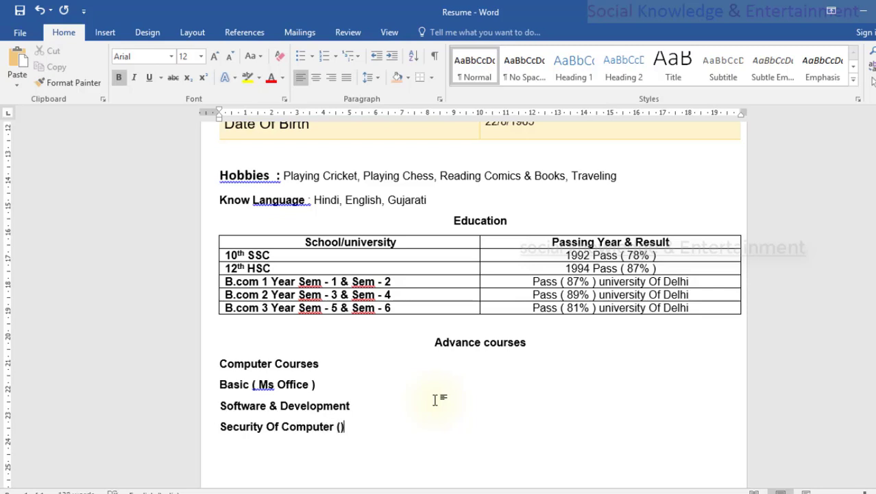
type("Network")
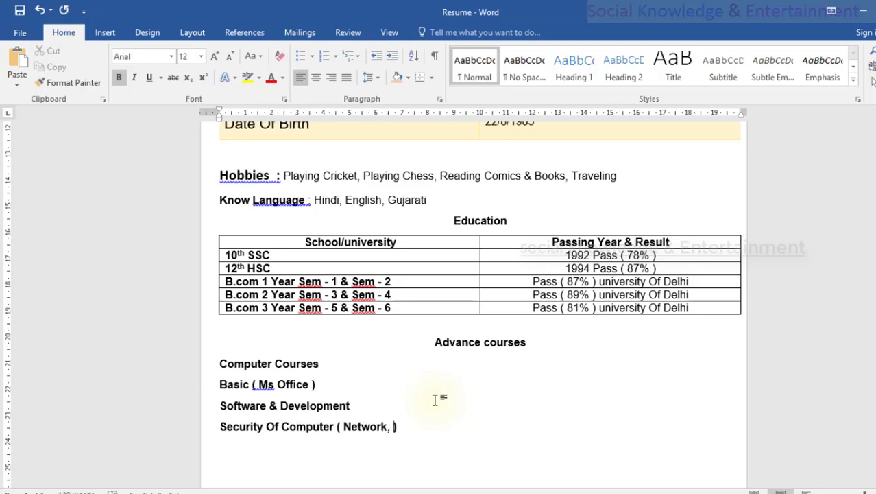
type(", Websites")
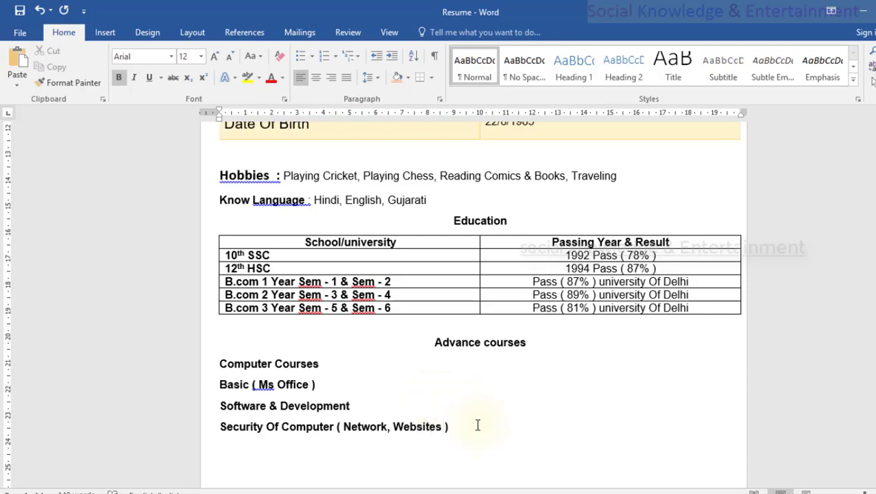
left_click(452, 427)
left_click(461, 428)
- Add the heading "Experience" below the computer courses list, leaving a blank line before it
scroll(471, 384, "down", 3)
scroll(471, 385, "up", 10)
scroll(471, 386, "down", 8)
scroll(471, 385, "down", 3)
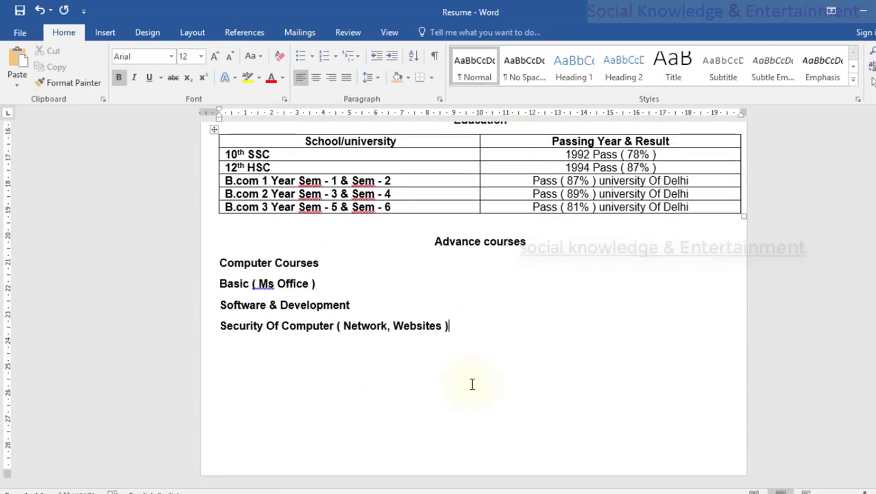
left_click(480, 327)
left_click(410, 371)
key("Return")
type("E")
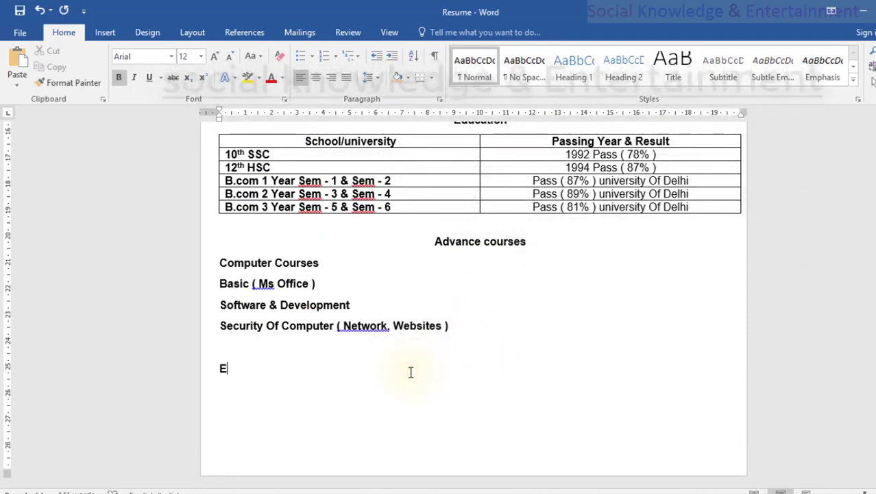
type("xperi")
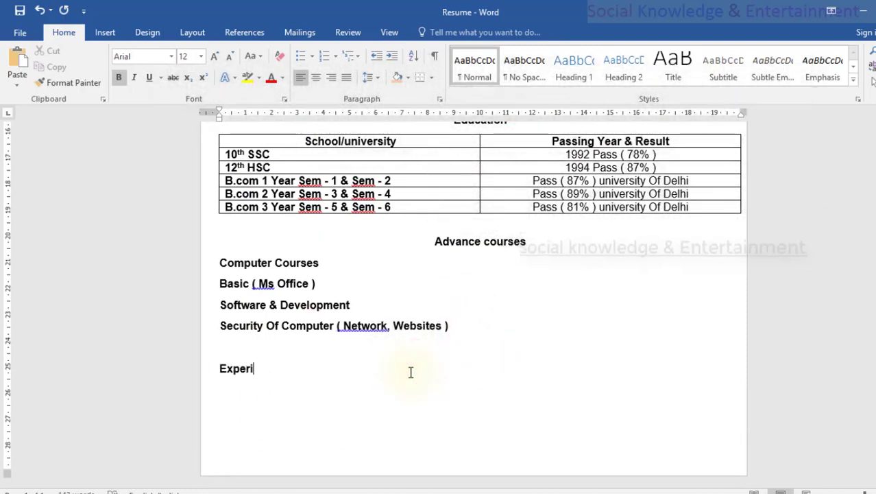
type("ence")
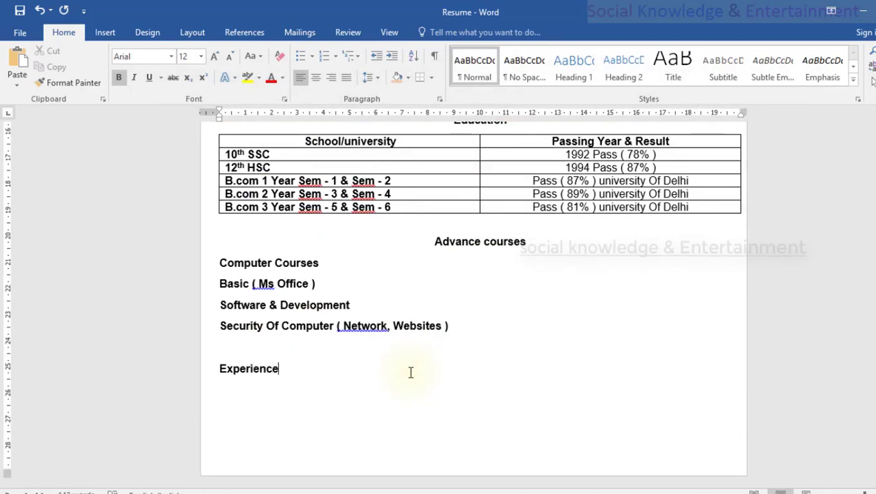
left_click(389, 421)
type("This Is My First")
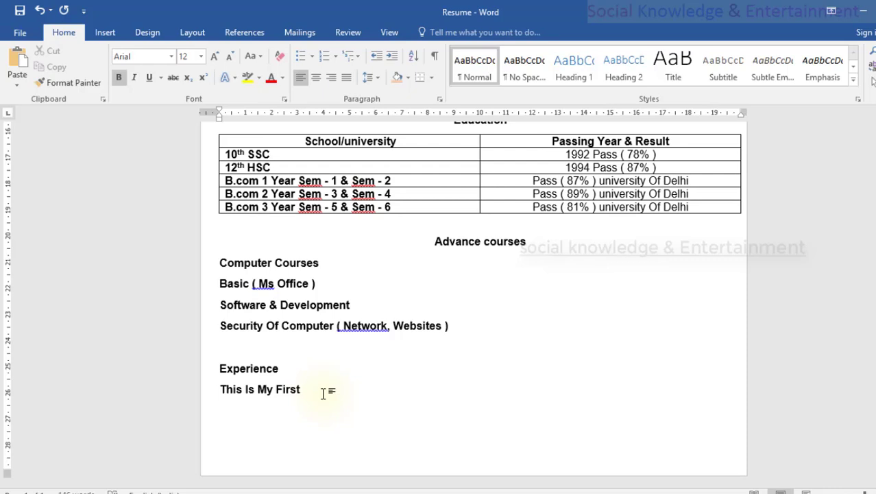
key("BackSpace")
key("BackSpace")
key("BackSpace")
key("BackSpace")
key("BackSpace")
key("BackSpace")
key("BackSpace")
key("BackSpace")
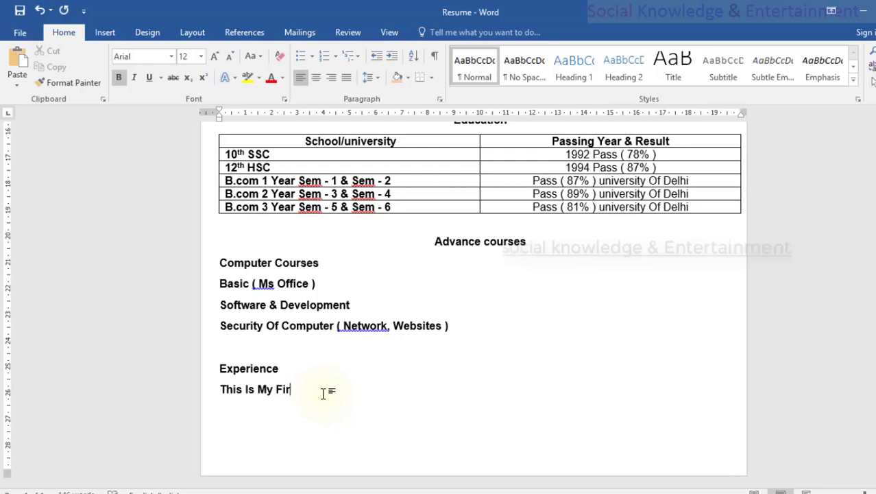
key("BackSpace")
key("BackSpace")
key("BackSpace")
key("BackSpace")
key("BackSpace")
key("BackSpace")
key("BackSpace")
key("BackSpace")
key("BackSpace")
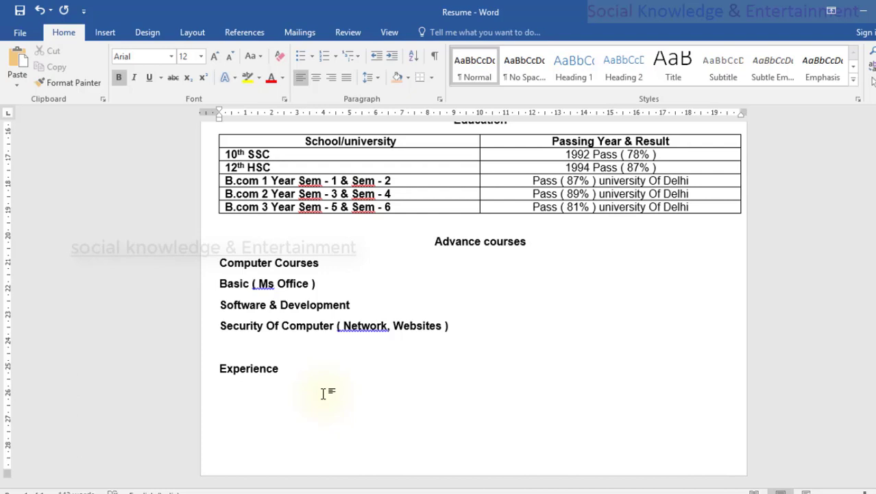
- Enter the company name "Elc Comnany Pvt. Ltd." on the line below the "Experience" heading
type("Elc")
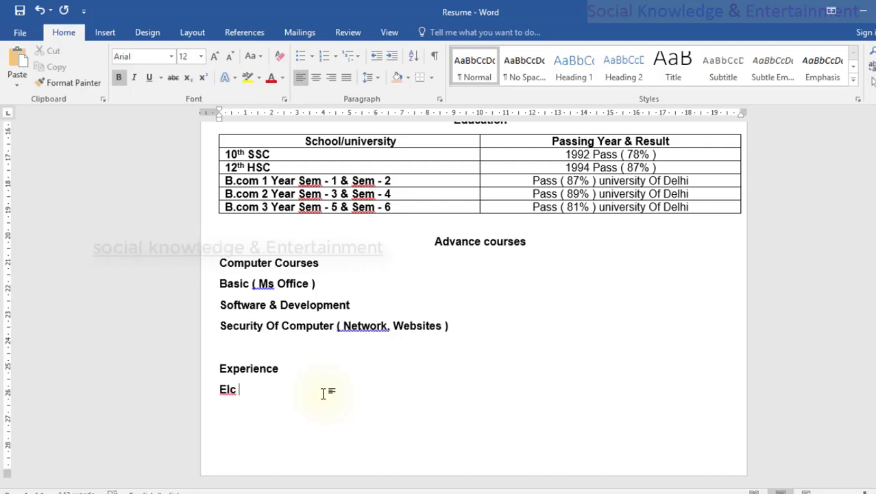
type(" C")
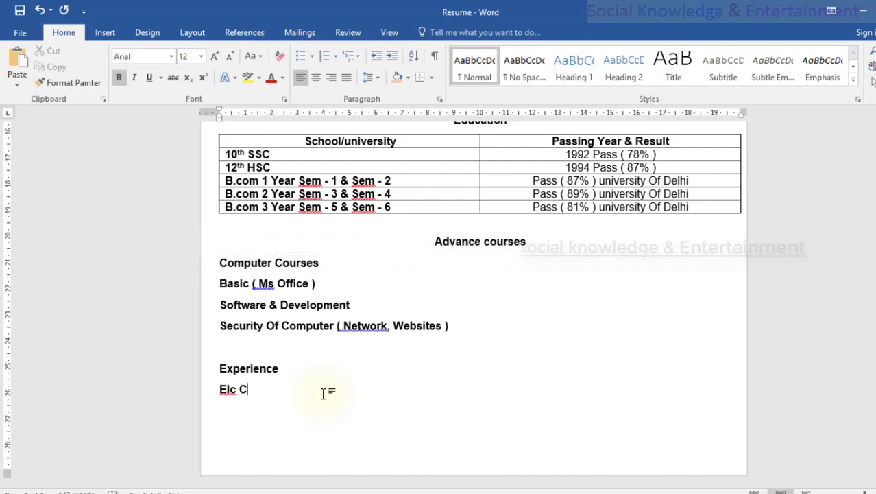
type("omnany Pvt")
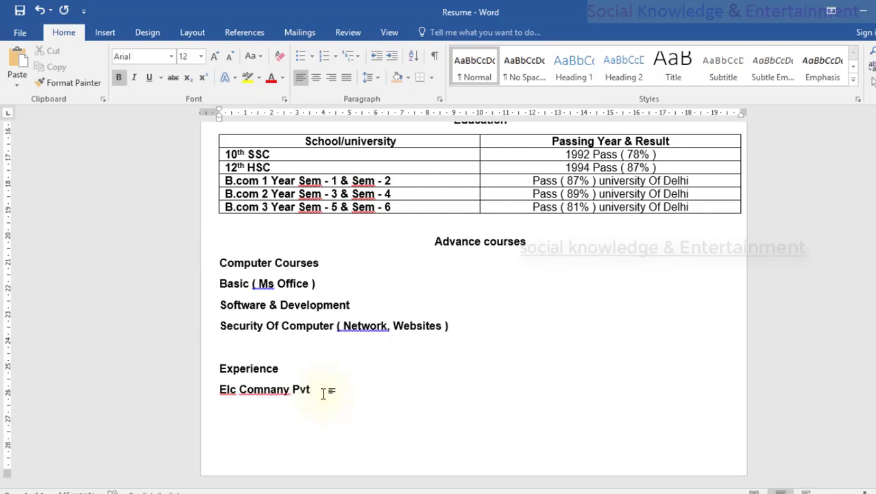
type(". Ltd.")
key("BackSpace")
key("BackSpace")
type("td")
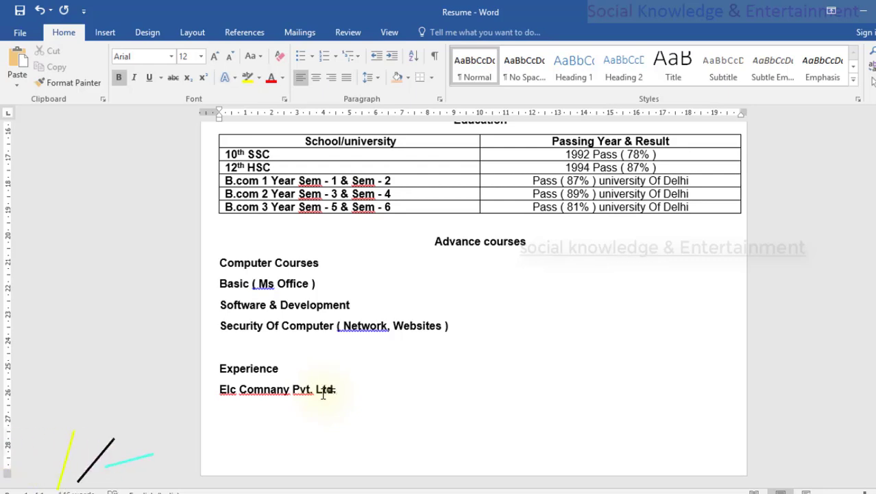
type(".")
- Start a new paragraph below the company name with "I have three year experience so"
key("Return")
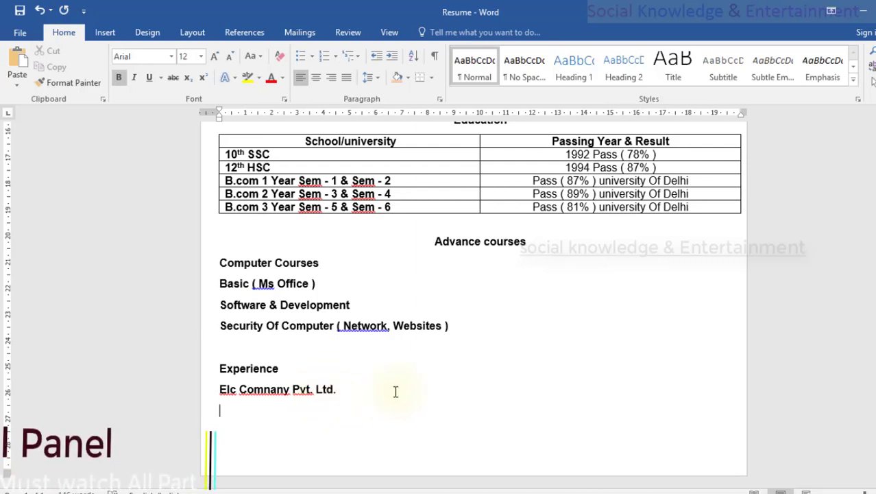
type("I have ")
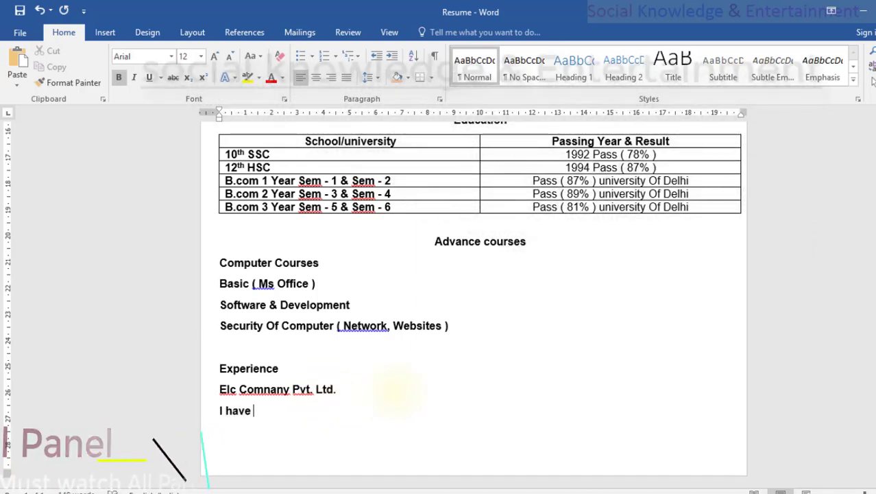
type("three")
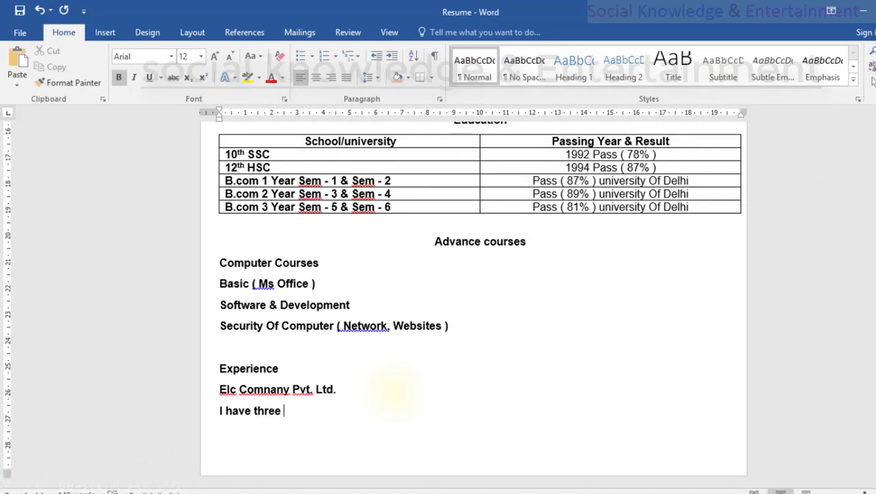
type(" year experience")
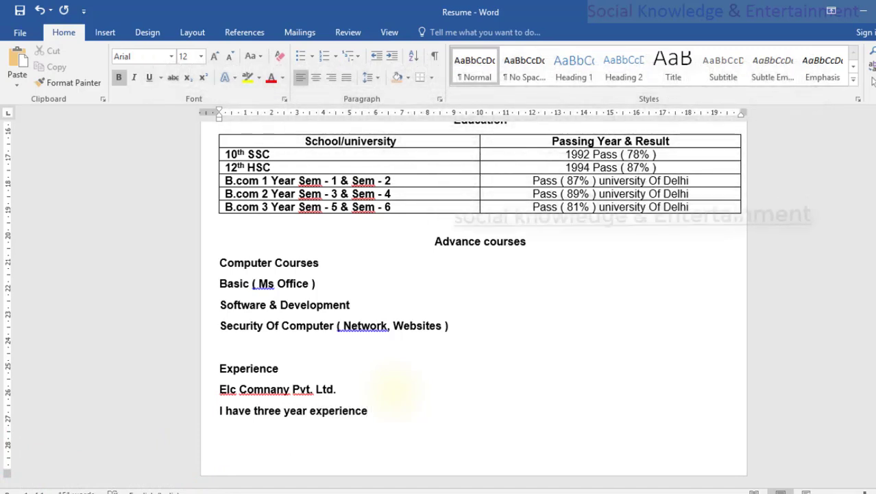
type(" so ")
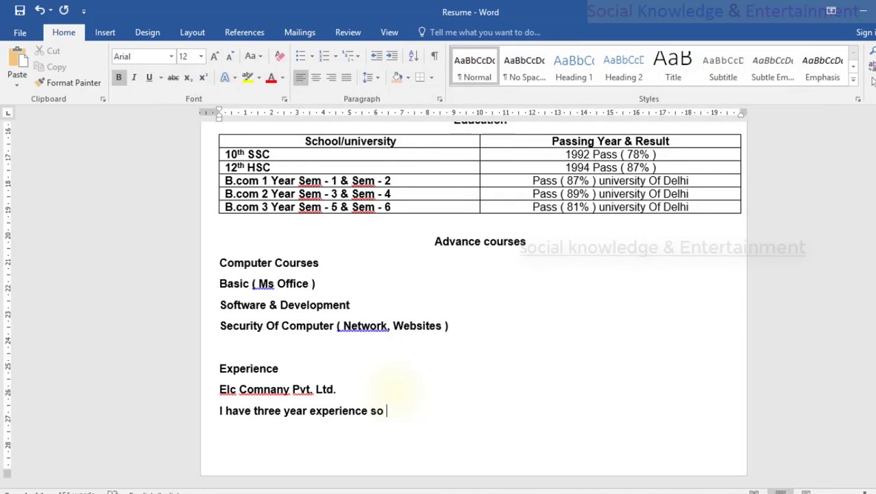
- Continue the experience paragraph with "This job I am already resign 1 month and this"
type("This job I ")
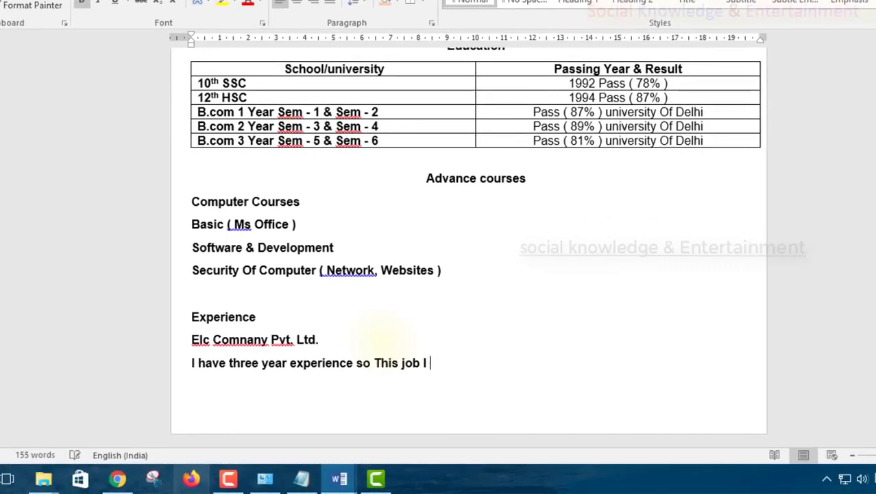
type("am already ")
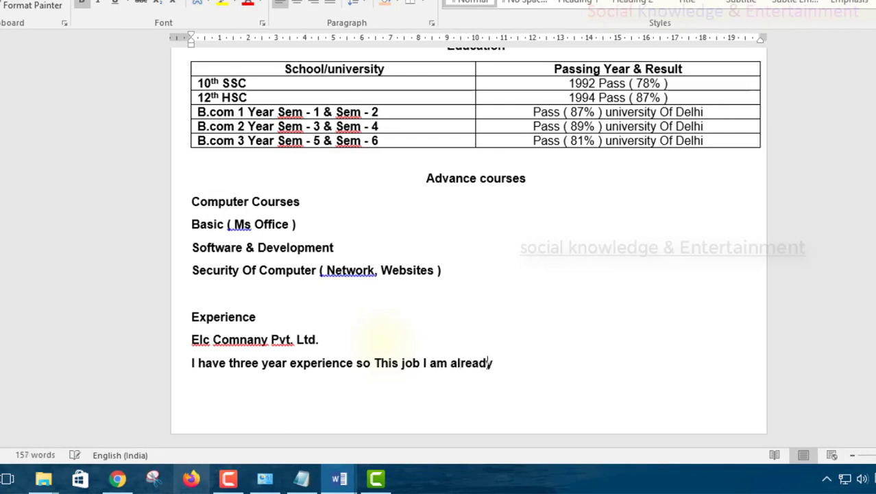
type("resign ")
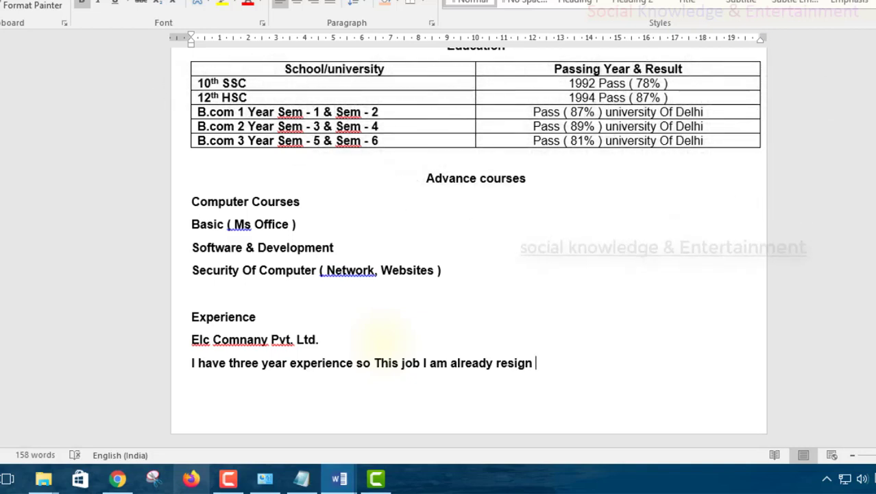
type("1 monor")
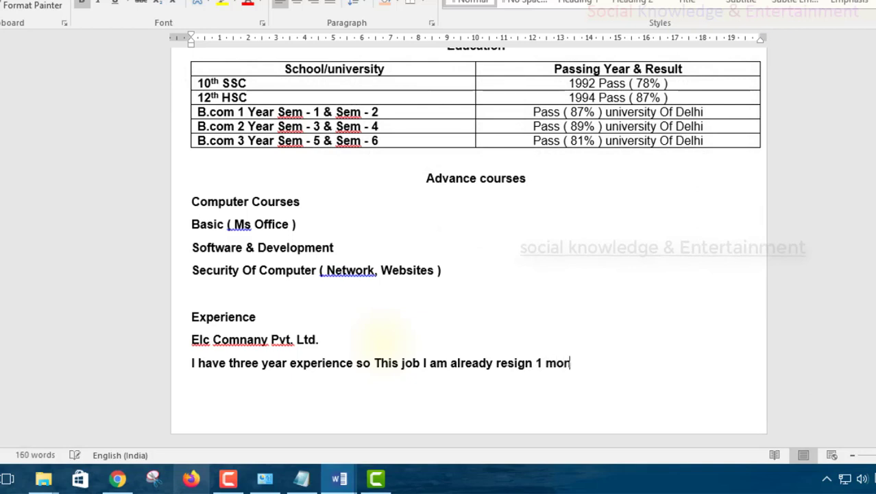
key("BackSpace")
key("BackSpace")
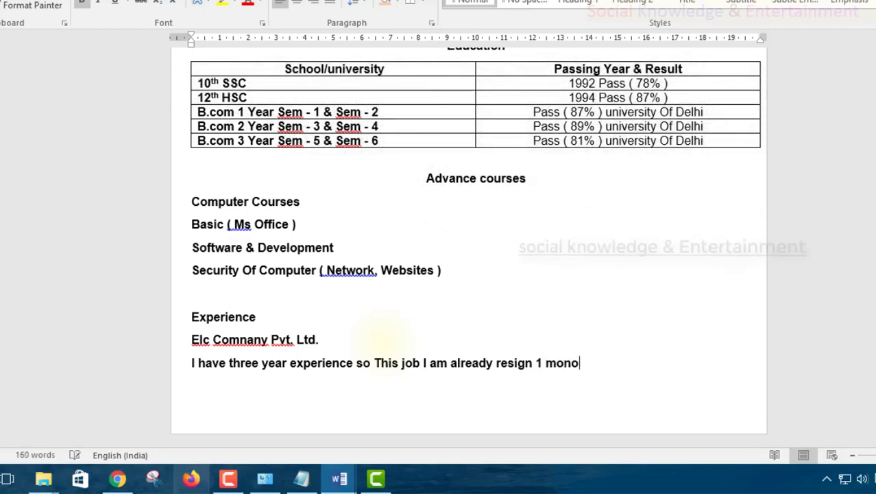
type("th and this ")
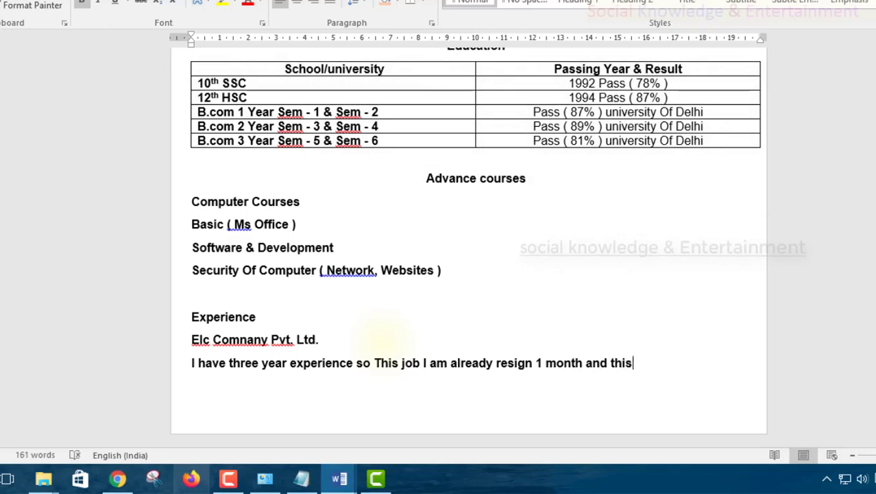
- Finish the sentence in the experience paragraph with "company inside three year experience."
type("company inside ")
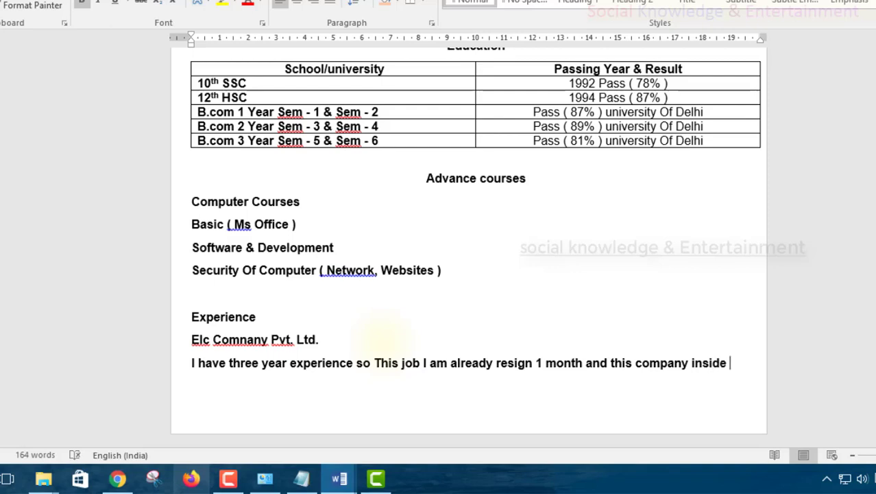
type("three year")
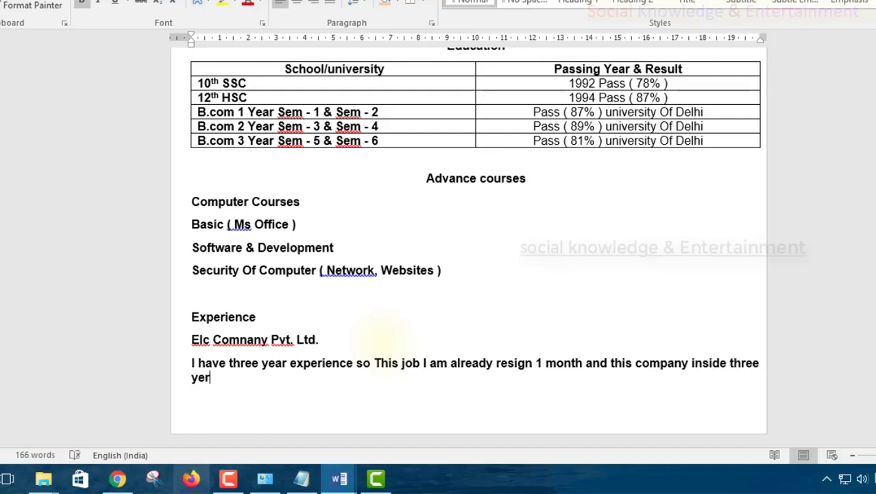
type(" ec")
key("BackSpace")
type("xper")
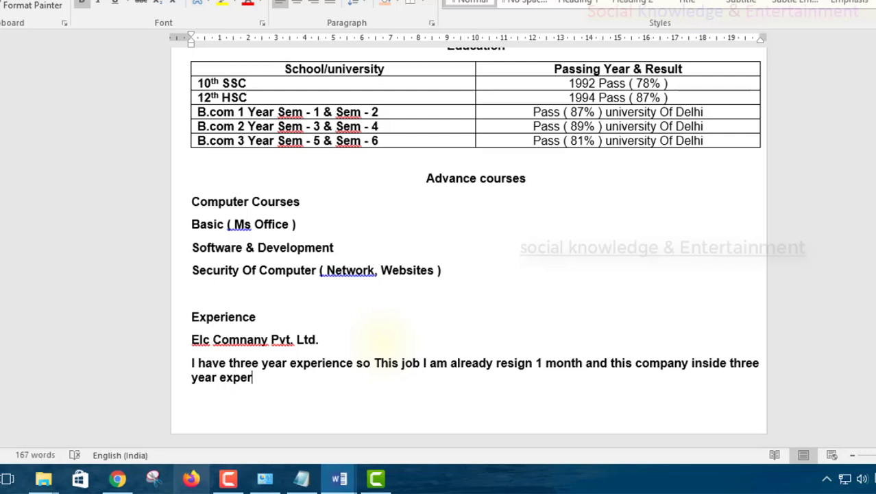
type("ien")
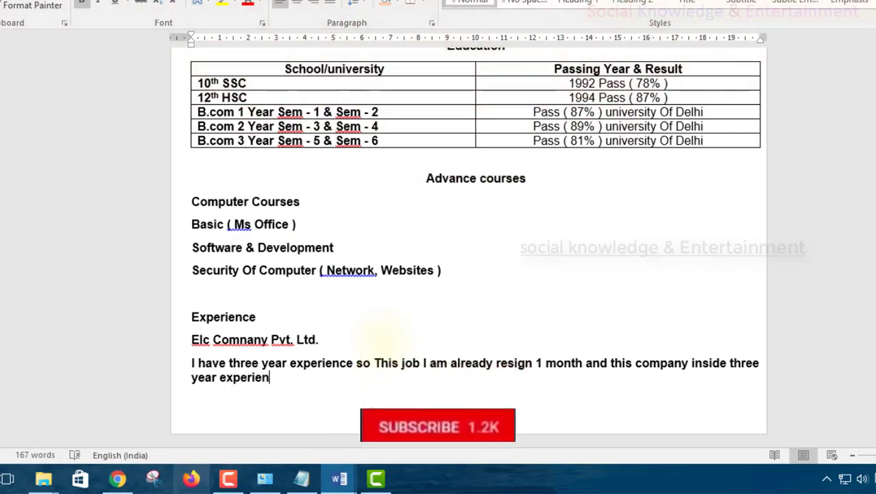
type("c")
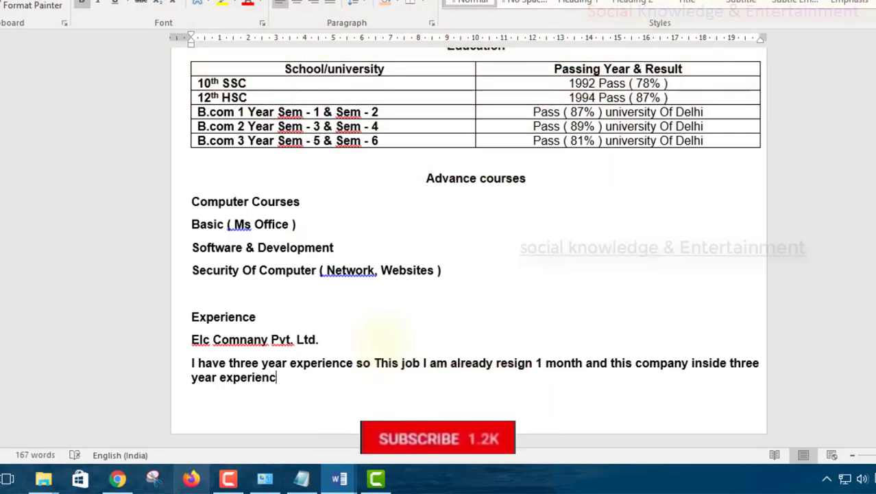
type("e")
left_click(401, 249)
left_click(316, 383)
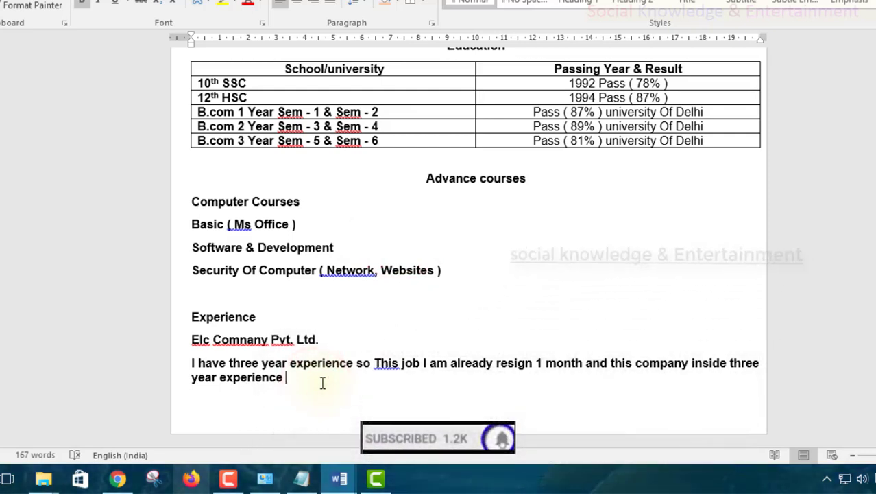
type(". ")
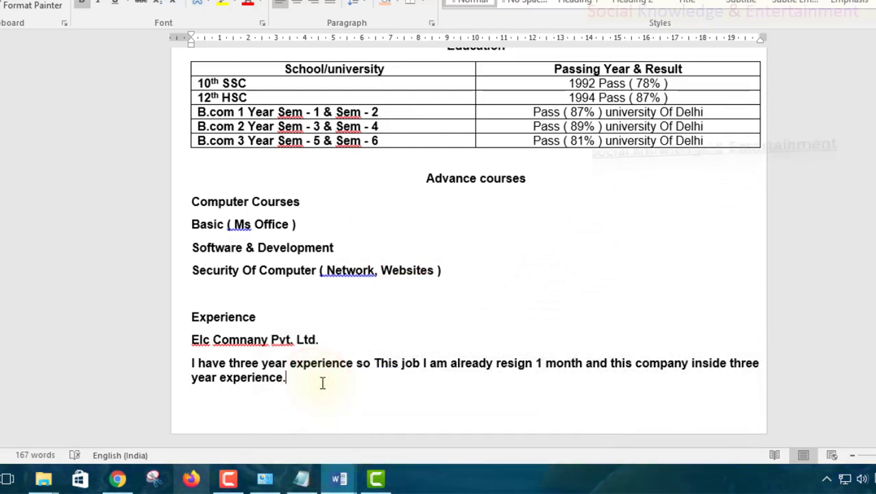
- Begin a second sentence in the experience paragraph reading "This company good staff"
type("This ")
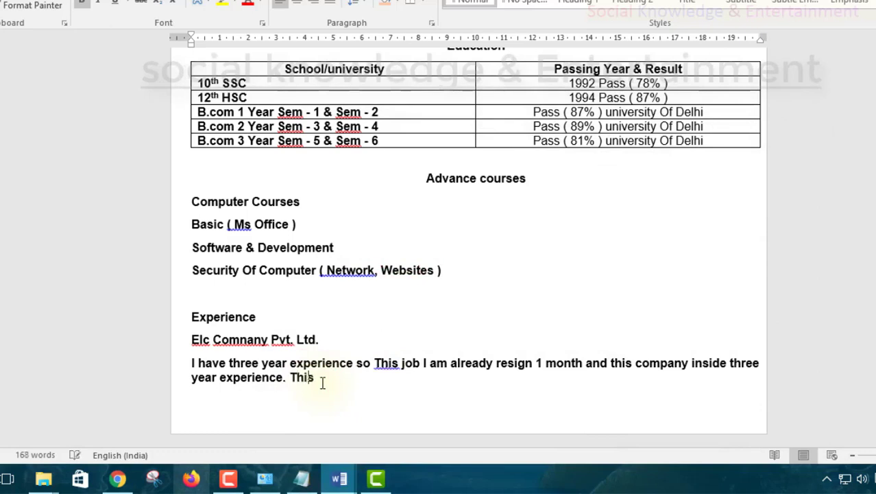
type("com")
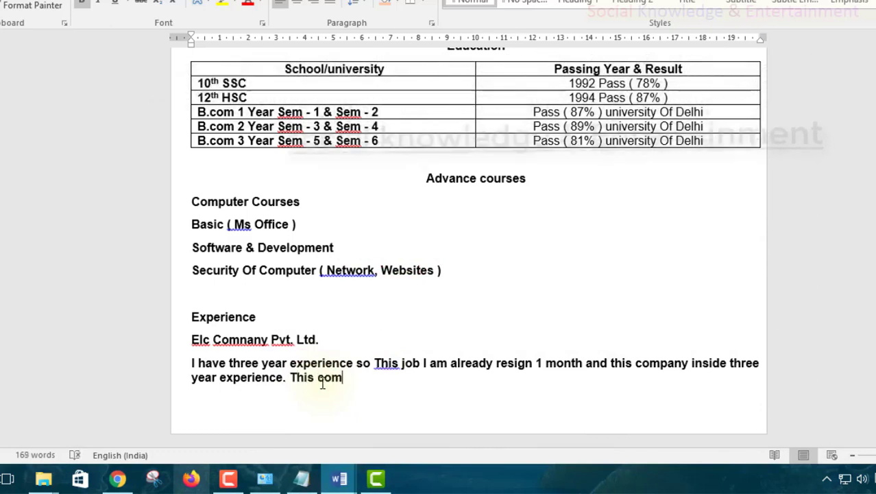
type("pny")
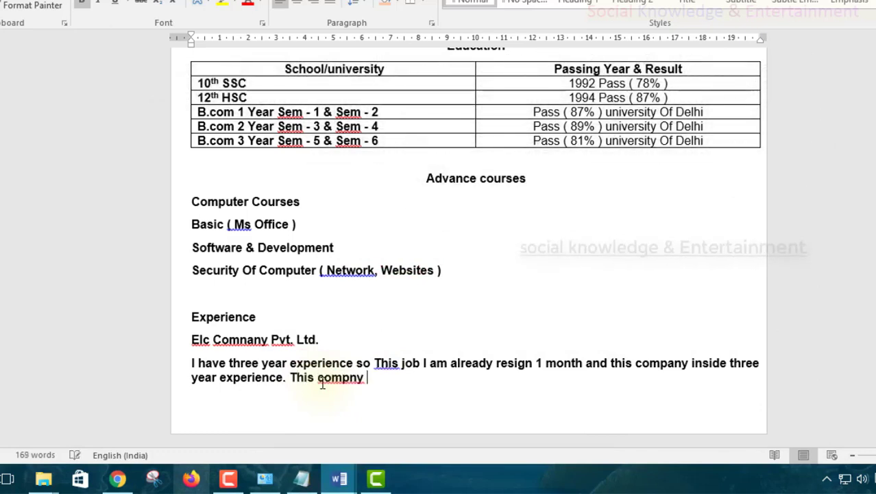
key("BackSpace")
key("BackSpace")
key("BackSpace")
type("any ")
type("salary")
key("BackSpace")
key("BackSpace")
key("BackSpace")
key("BackSpace")
key("BackSpace")
key("BackSpace")
key("BackSpace")
type("good ")
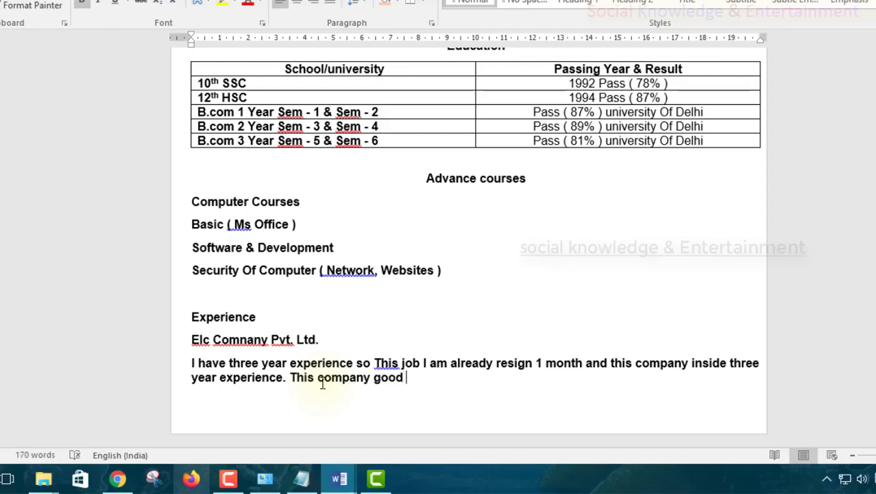
type("staff b")
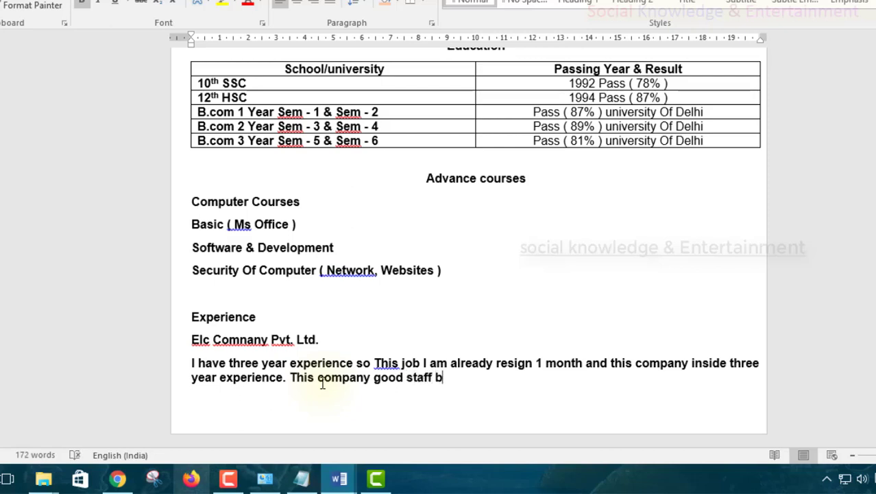
type("ut i am alrea")
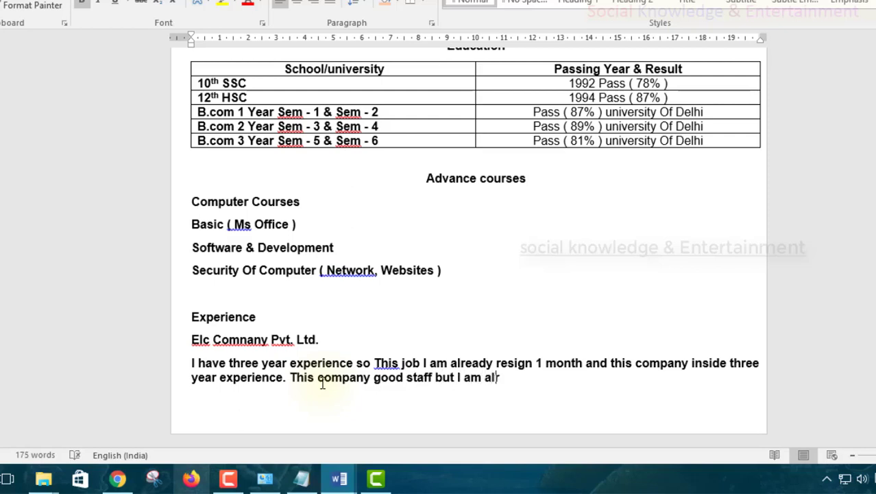
key("BackSpace")
type("dy")
key("BackSpace")
key("BackSpace")
key("BackSpace")
key("BackSpace")
key("BackSpace")
key("BackSpace")
key("BackSpace")
key("BackSpace")
key("BackSpace")
key("BackSpace")
key("BackSpace")
key("BackSpace")
key("BackSpace")
key("BackSpace")
key("BackSpace")
key("BackSpace")
key("BackSpace")
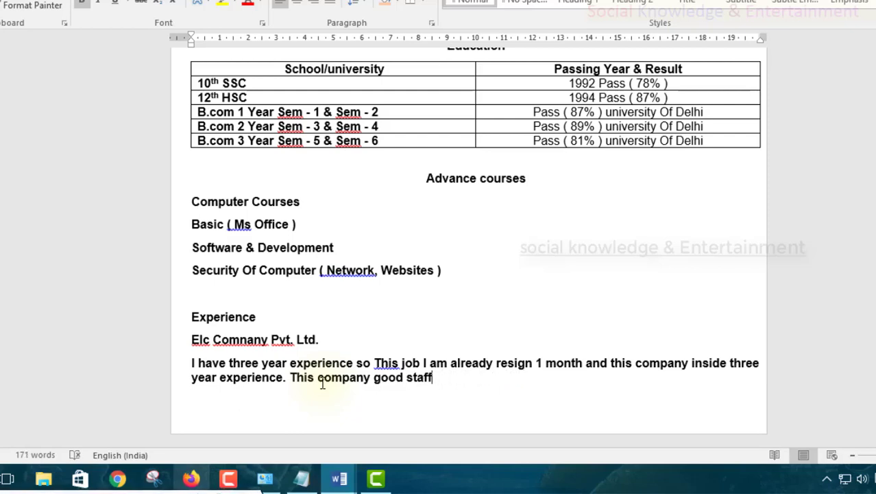
- Continue the second sentence of the experience paragraph with "I am work as Account Department"
type("This company good staff I am work as")
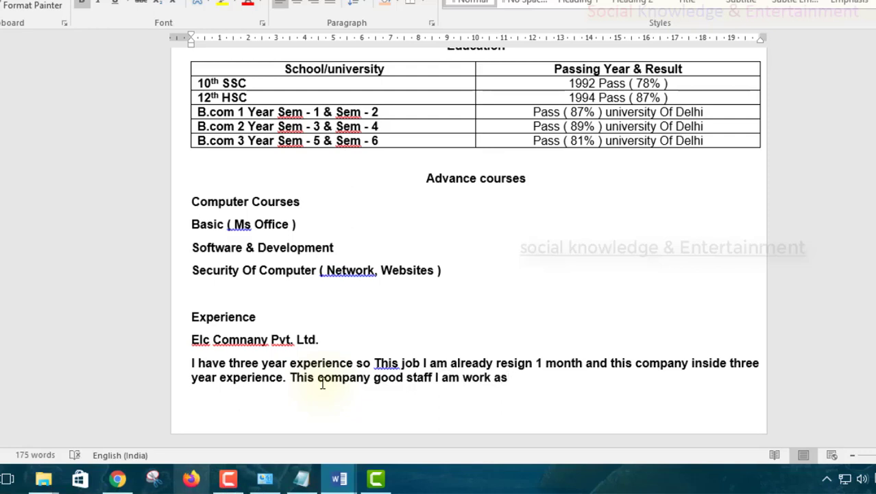
type(" Account")
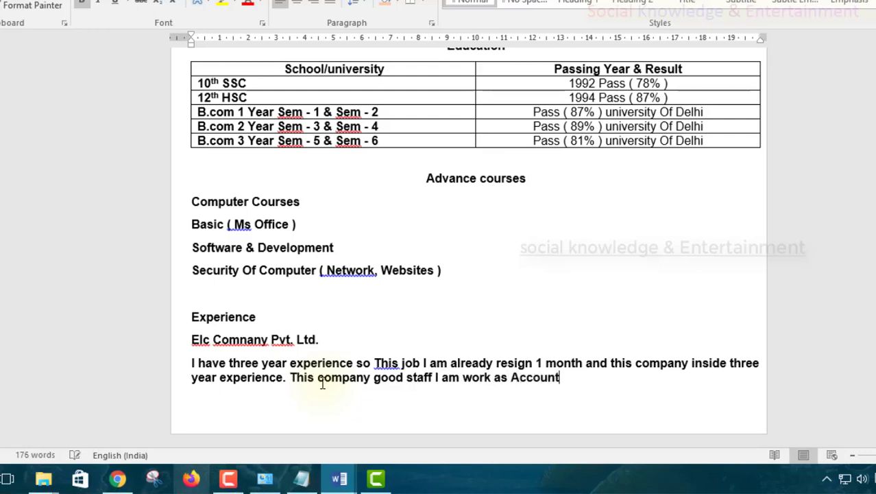
type(" Depart")
key("BackSpace")
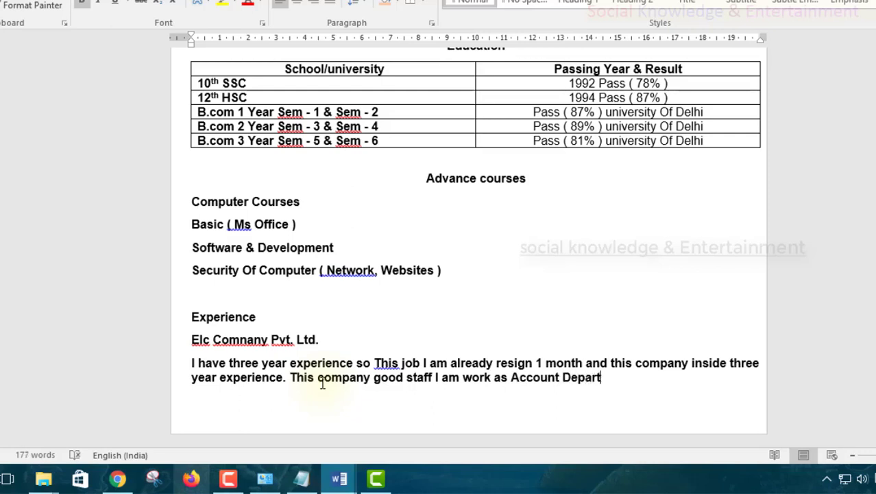
type("ment ")
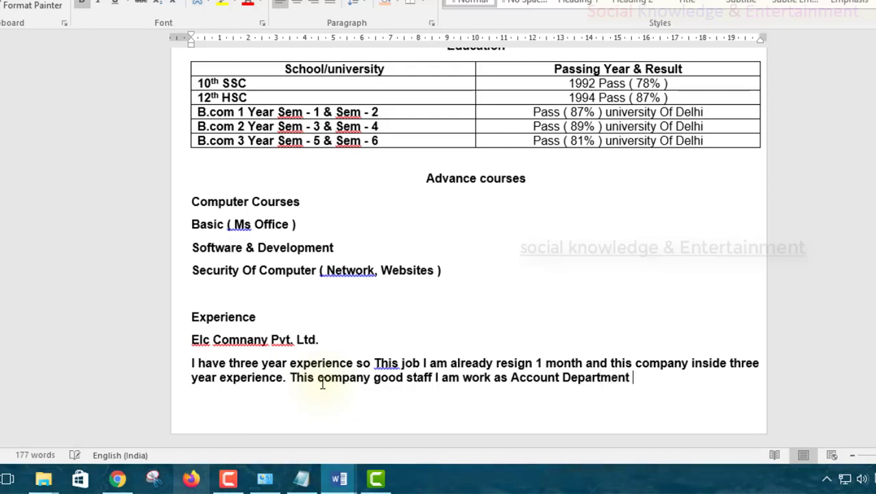
- Finish the experience sentence with "& Computer Engineer.", correcting the spelling of "Engineer" with the suggested word
type("& C")
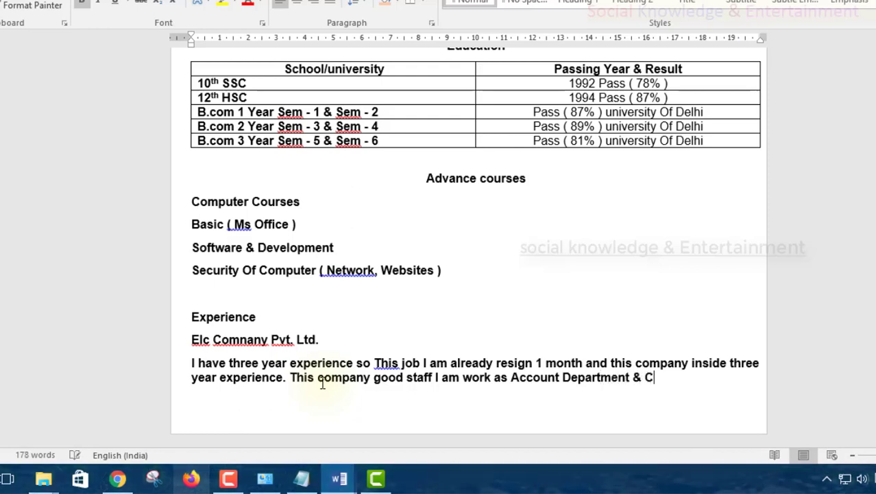
type("omputer ")
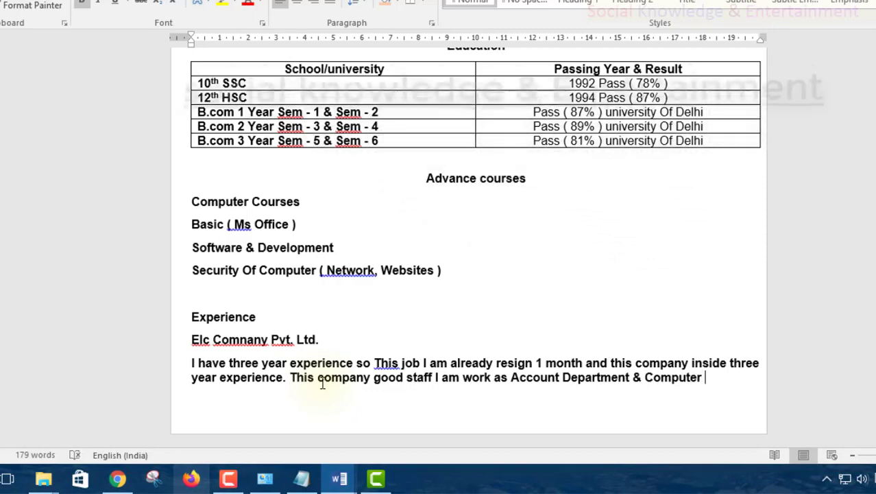
type("Engi")
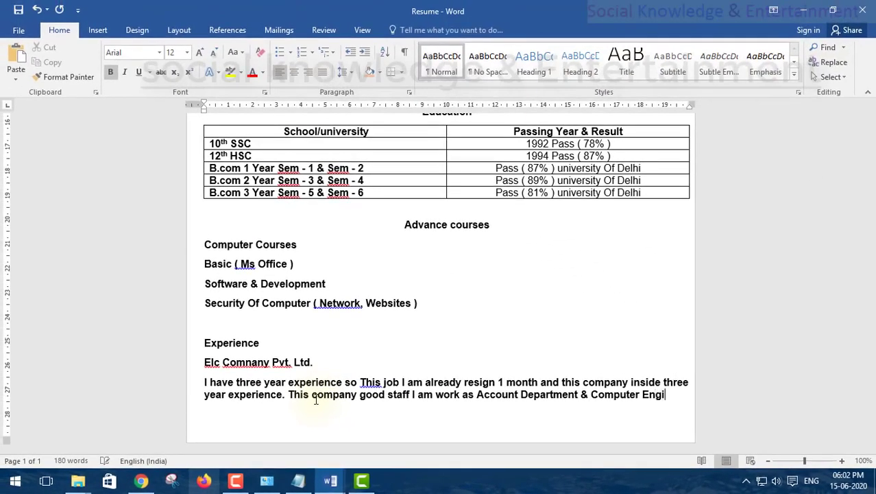
key("BackSpace")
type("nieer")
key("Return")
right_click(650, 397)
left_click(699, 311)
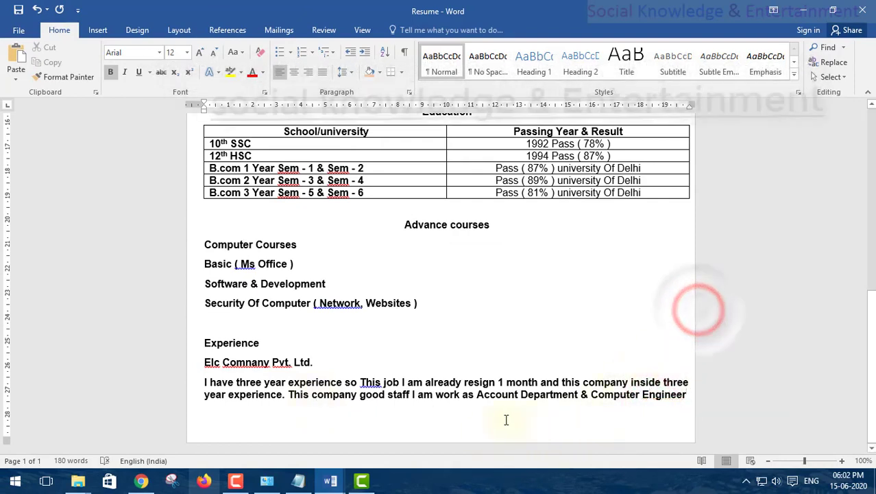
key("Return")
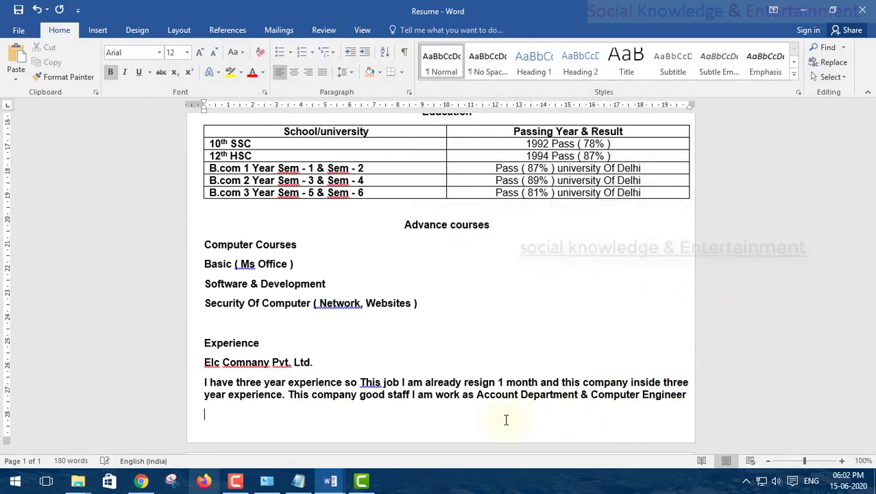
type("This")
key("BackSpace")
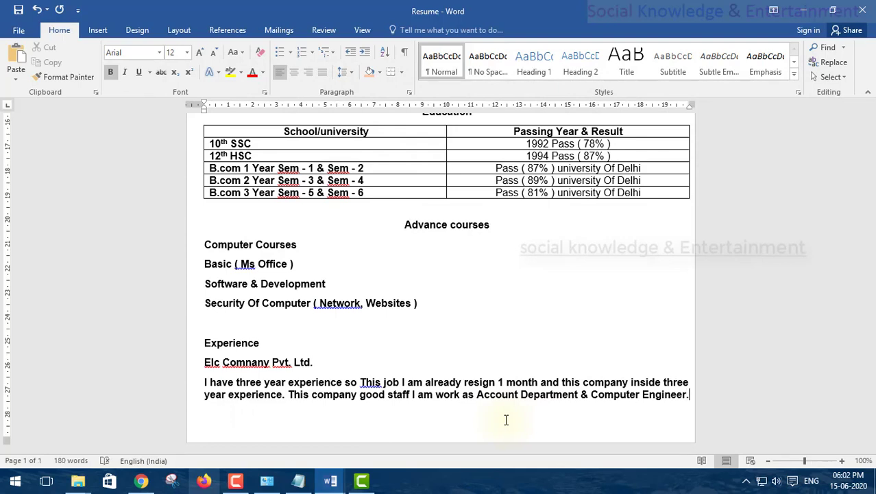
- Remove the bold formatting from the experience description paragraph below the company name
scroll(342, 342, "up", 1)
scroll(341, 341, "down", 1)
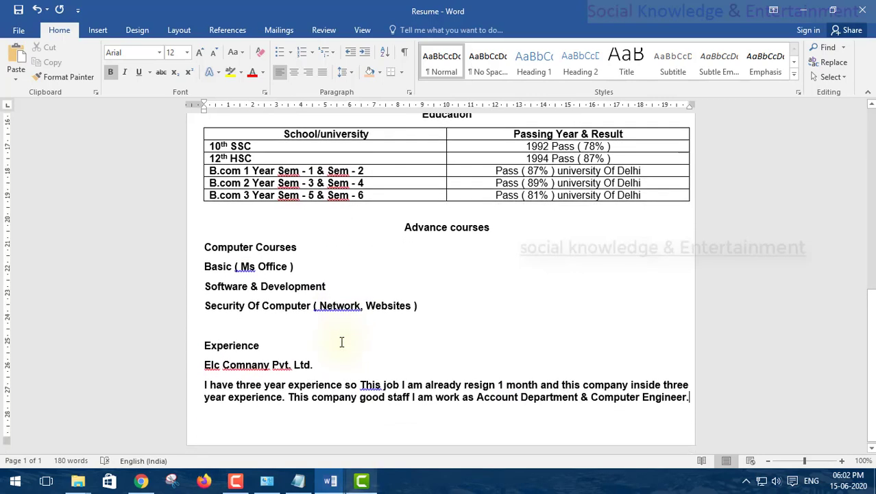
left_click(277, 341)
left_click(282, 343)
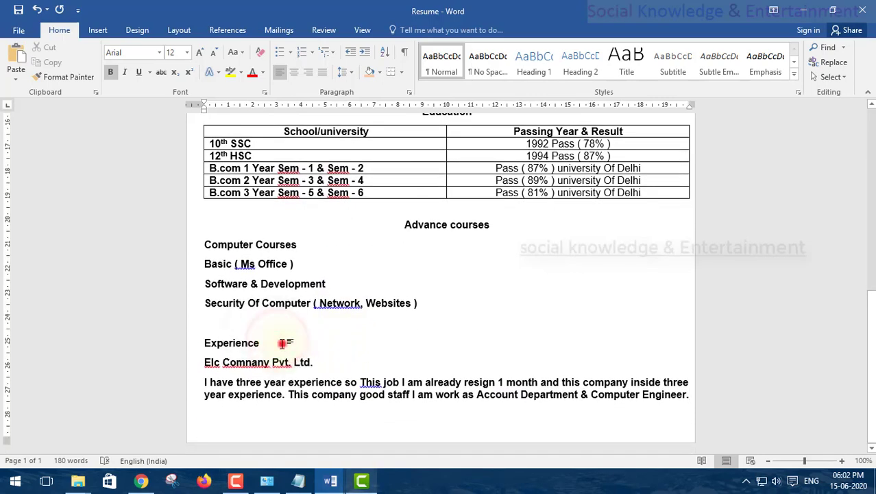
triple_click(688, 394)
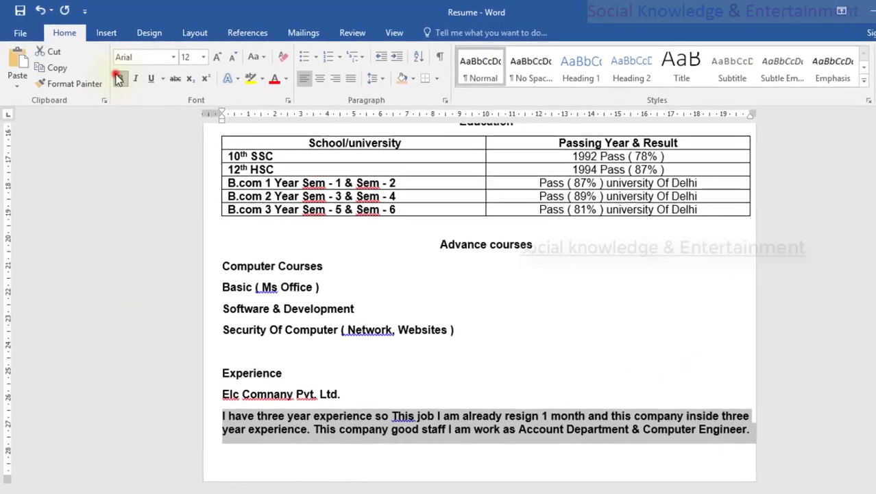
left_click(118, 77)
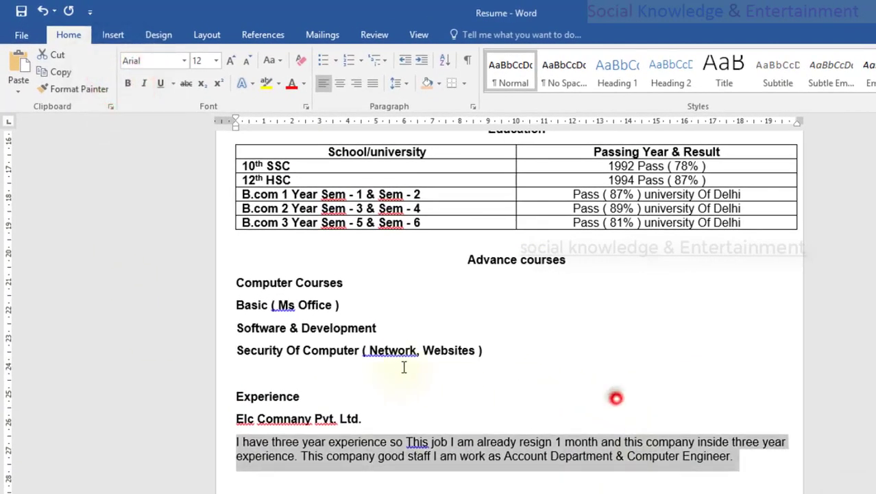
left_click(488, 351)
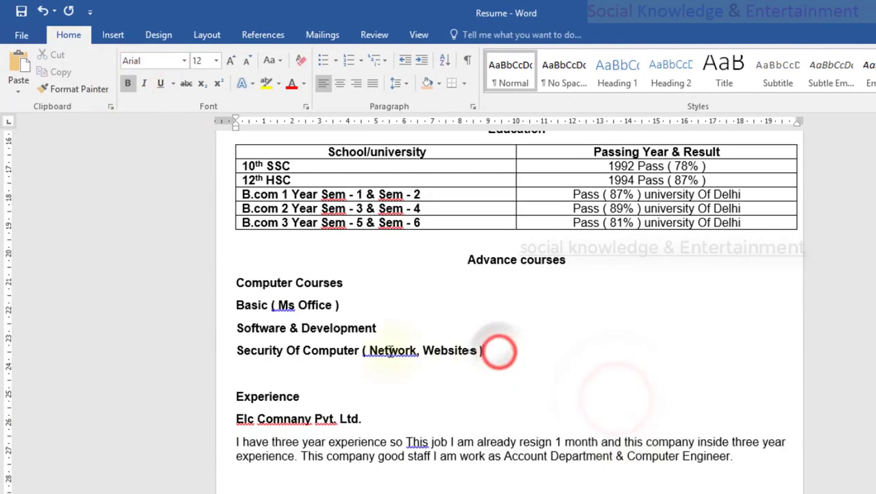
- Remove the bold formatting from the three course lines, from "Basic ( Ms Office )" to "Security Of Computer ( Network, Websites )"
left_click(361, 351)
left_click_drag(495, 351, 238, 305)
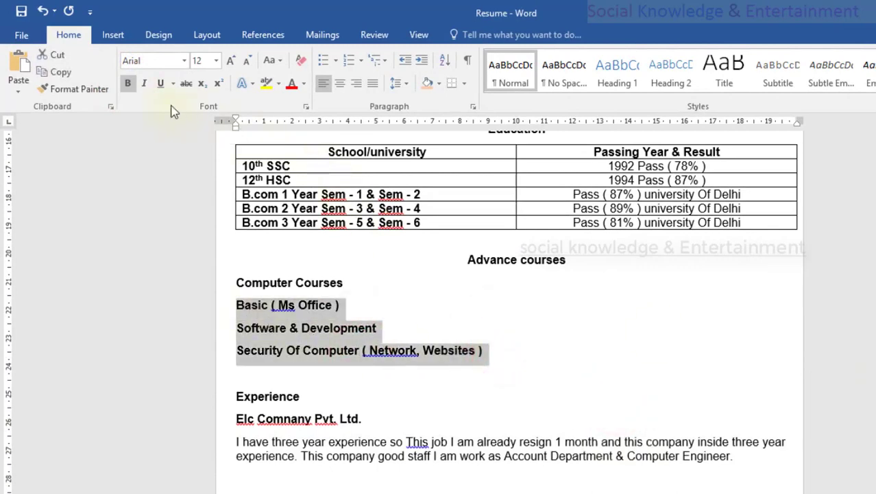
left_click(128, 83)
left_click(525, 358)
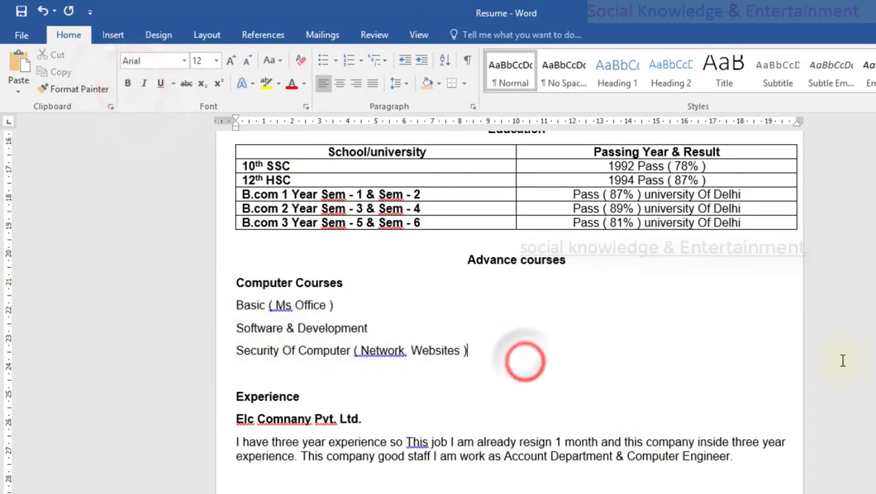
- Try underlining the "Computer Courses" heading and take the underline off again
left_click_drag(349, 281, 238, 285)
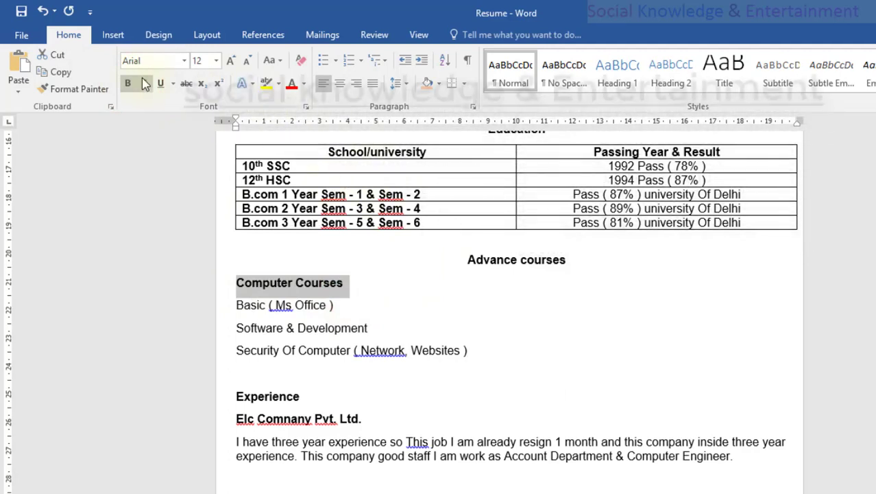
left_click(161, 83)
left_click(401, 305)
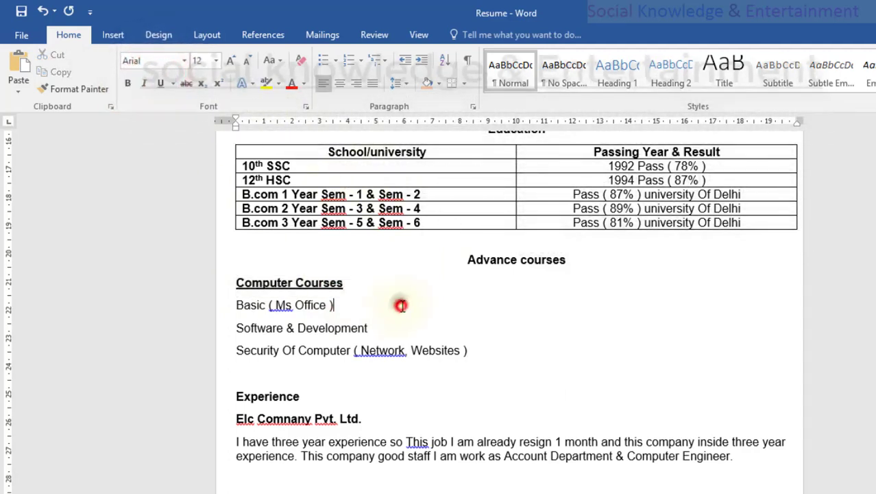
left_click_drag(358, 281, 220, 282)
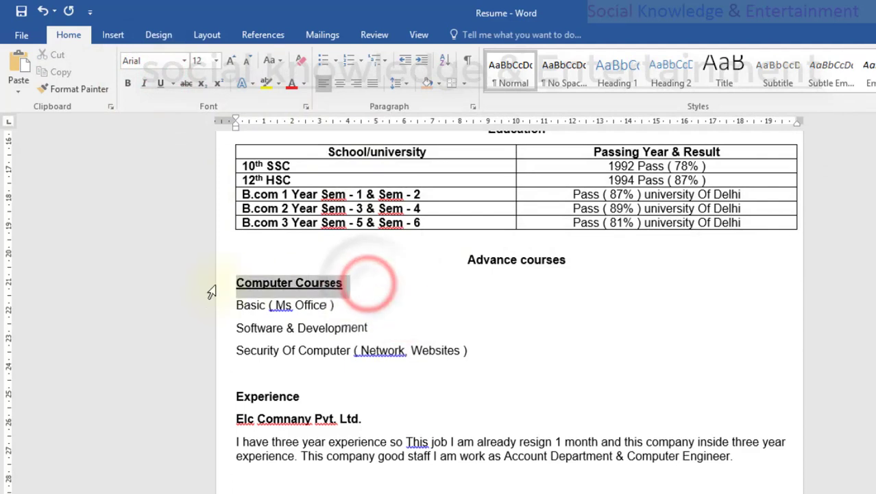
left_click(160, 83)
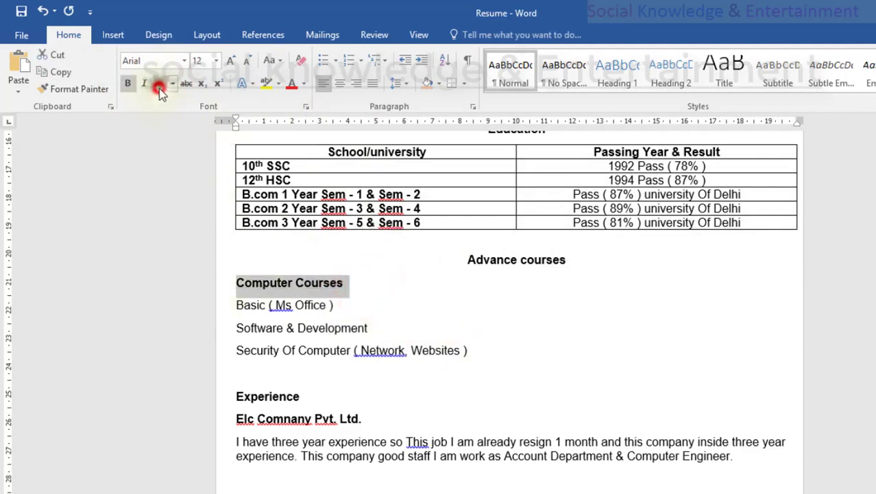
- Enlarge the "Computer Courses" and "Experience" headings to 14 pt and save the document
left_click(231, 61)
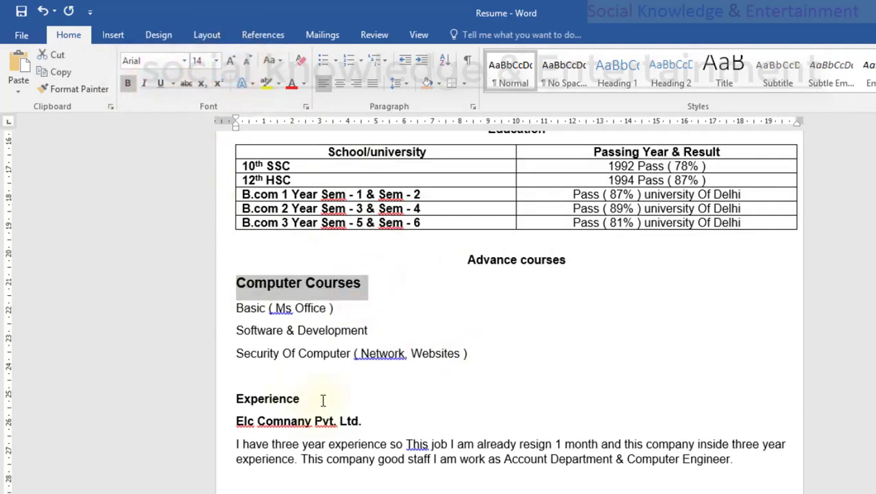
left_click_drag(323, 399, 172, 397)
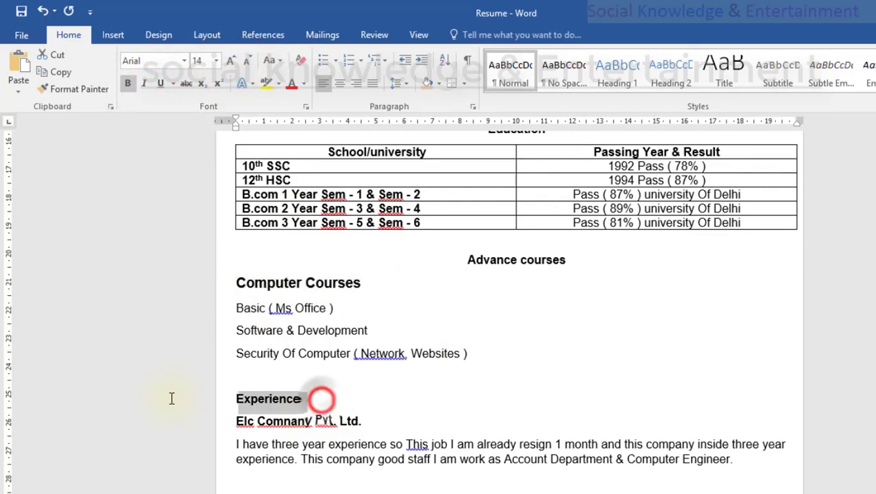
left_click(231, 60)
left_click_drag(389, 423, 225, 417)
left_click(338, 403)
left_click(488, 384)
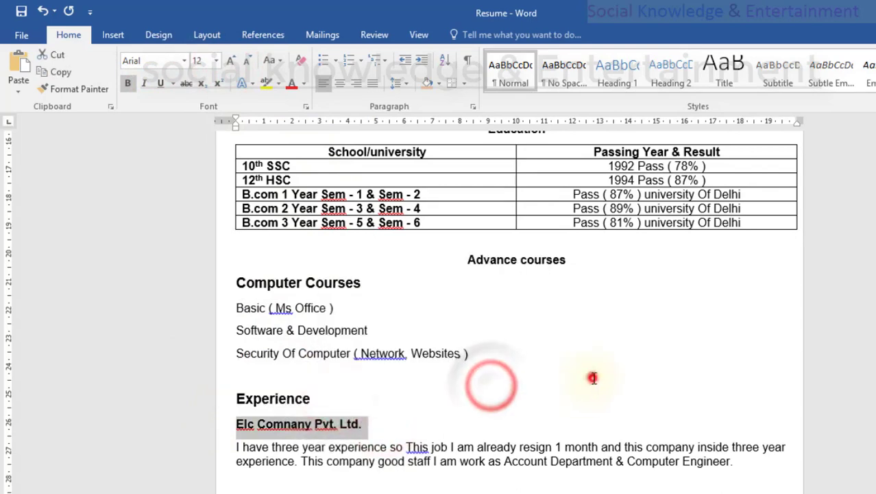
left_click(490, 395)
key("ctrl+s")
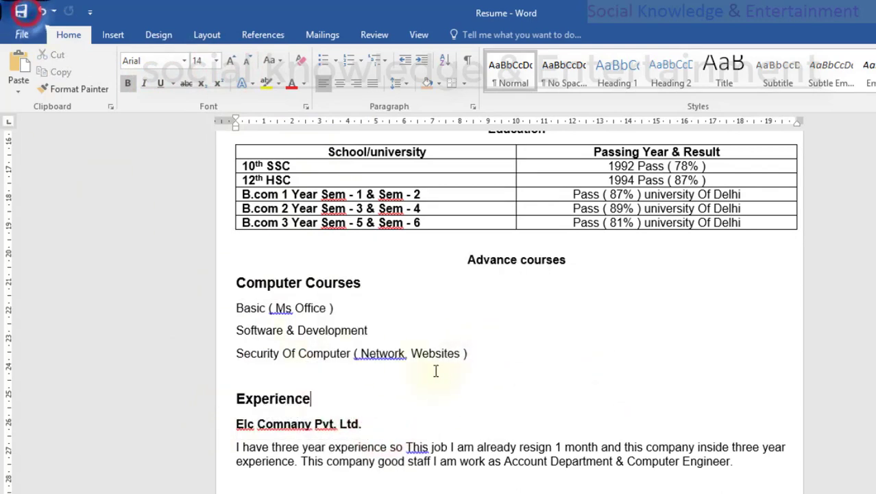
- Underline the centred "Advance courses" heading below the education table
scroll(429, 371, "up", 1)
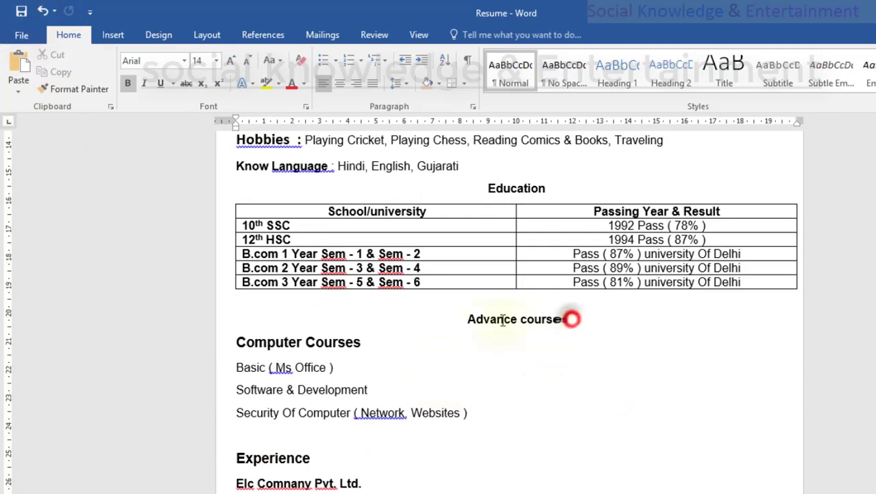
triple_click(568, 322)
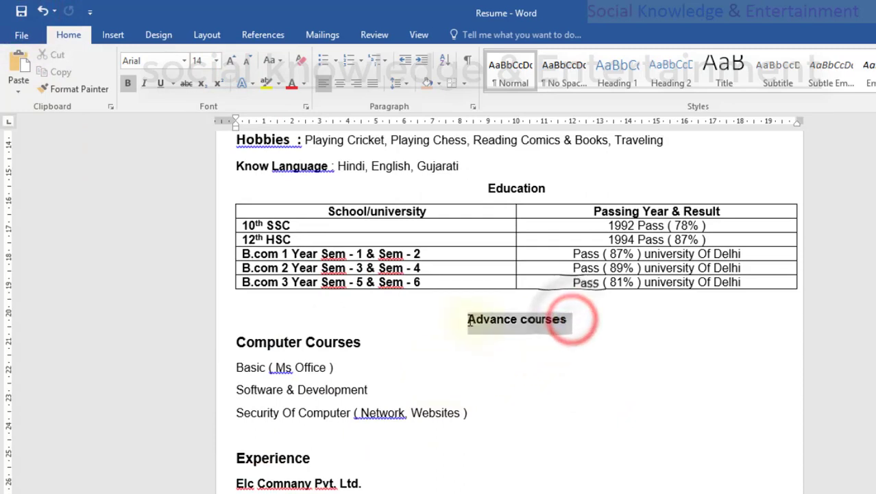
left_click(159, 83)
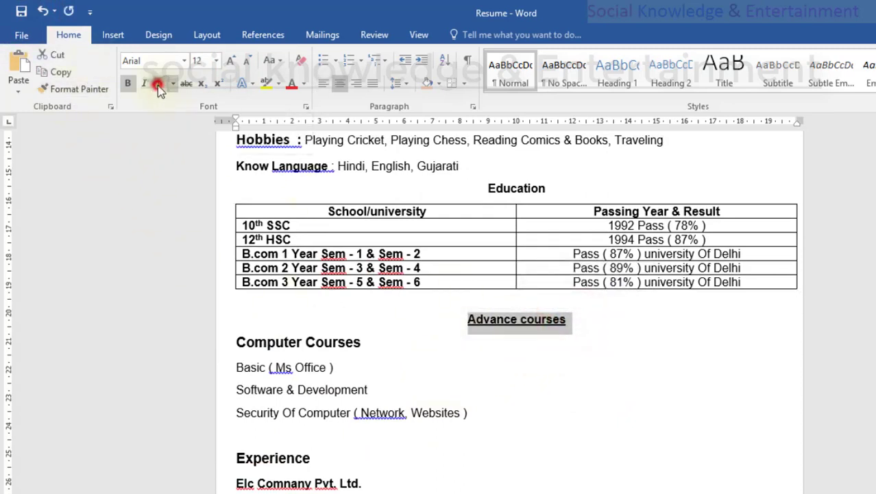
left_click(464, 428)
- Center the "Experience" heading on the page
left_click_drag(315, 458, 241, 461)
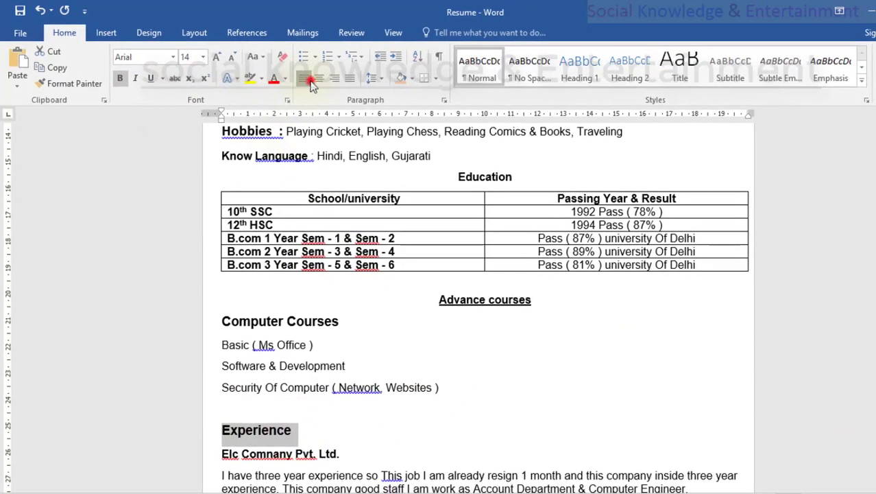
left_click(318, 79)
left_click(332, 350)
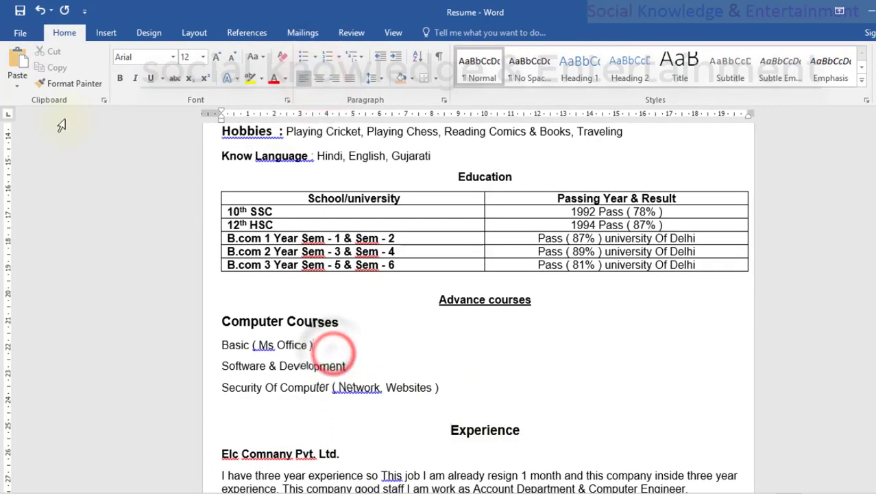
- Replace the word "three" after "this company inside" in the experience paragraph with "3"
scroll(593, 454, "down", 2)
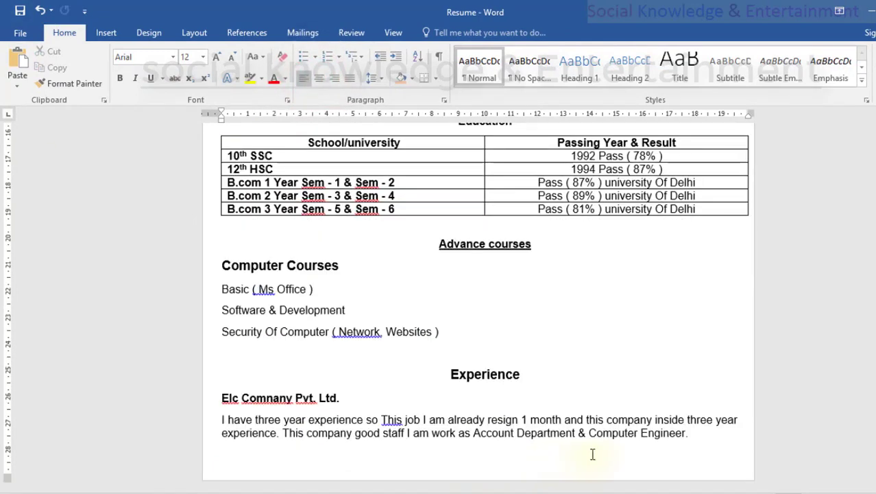
double_click(709, 420)
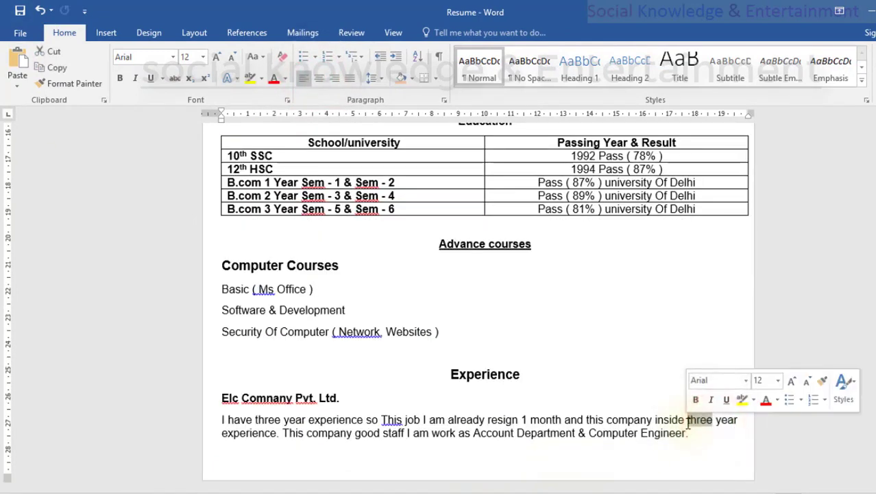
type("3")
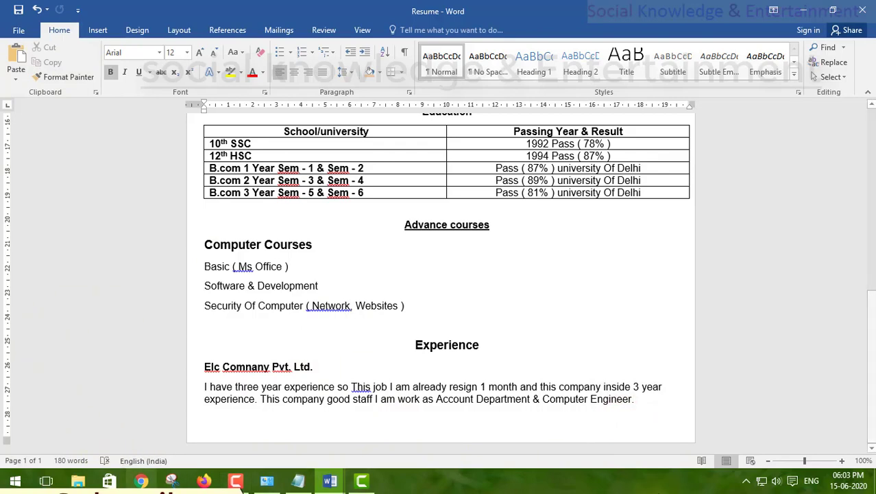
key("Return")
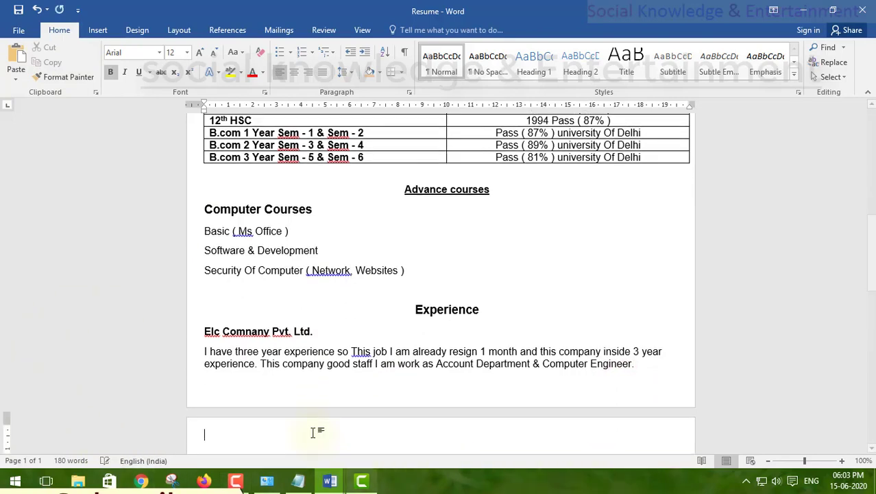
scroll(323, 409, "down", 7)
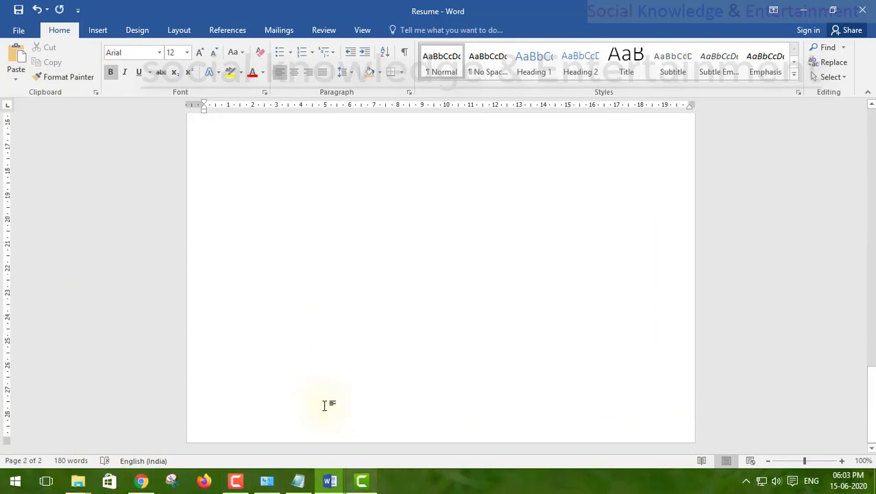
scroll(325, 405, "up", 10)
scroll(325, 405, "down", 5)
scroll(326, 403, "down", 1)
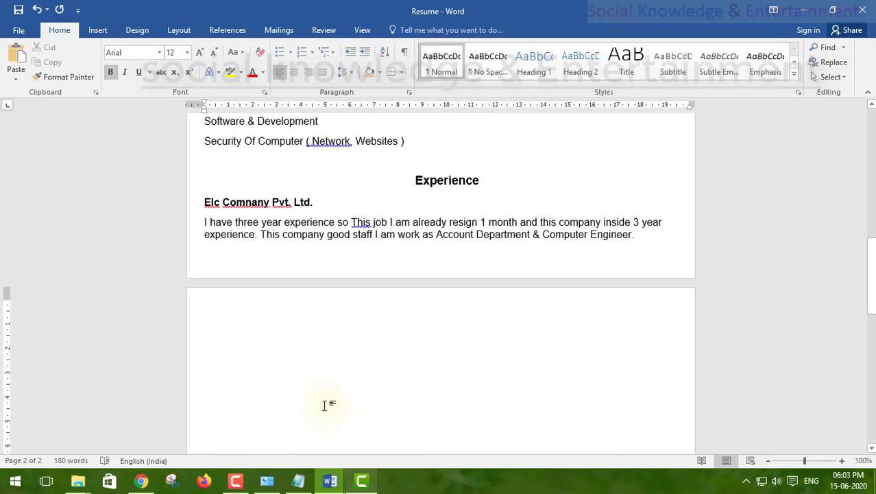
key("BackSpace")
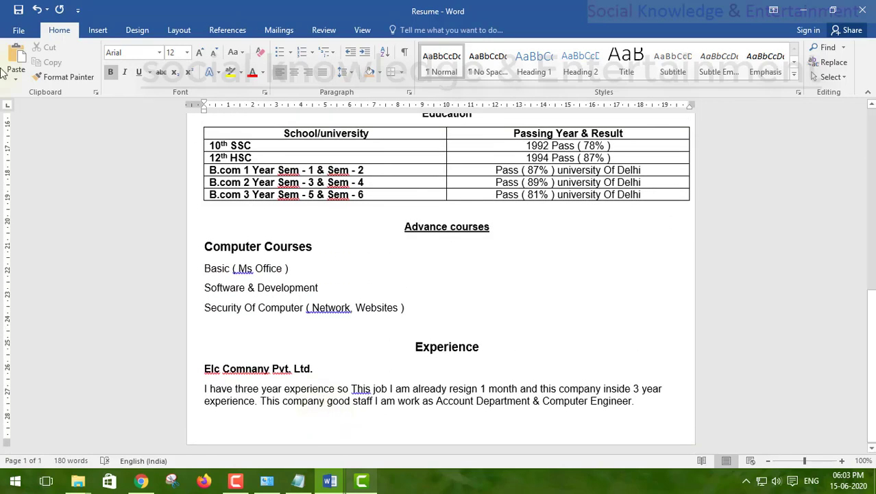
left_click(96, 29)
left_click(35, 62)
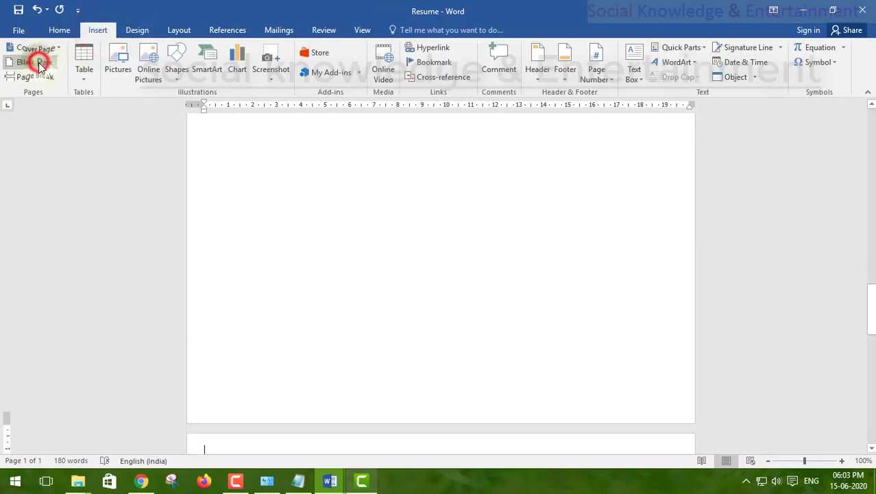
scroll(391, 284, "up", 10)
scroll(391, 284, "down", 5)
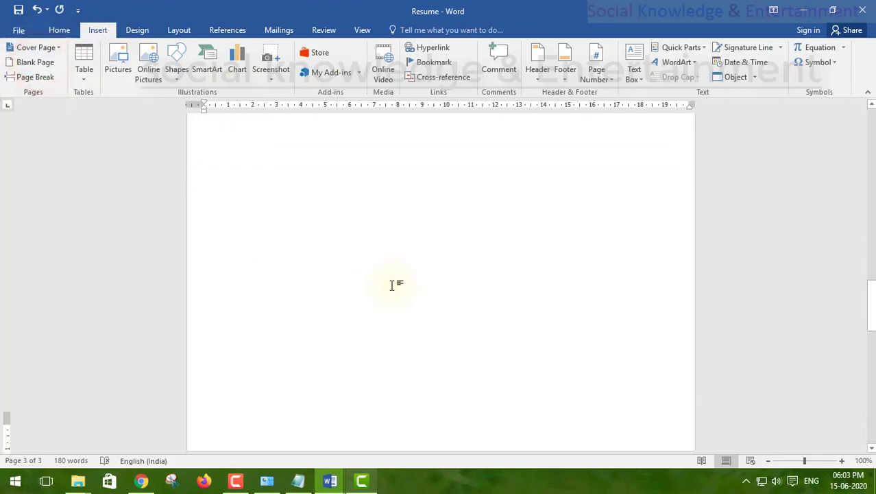
key("BackSpace")
key("BackSpace")
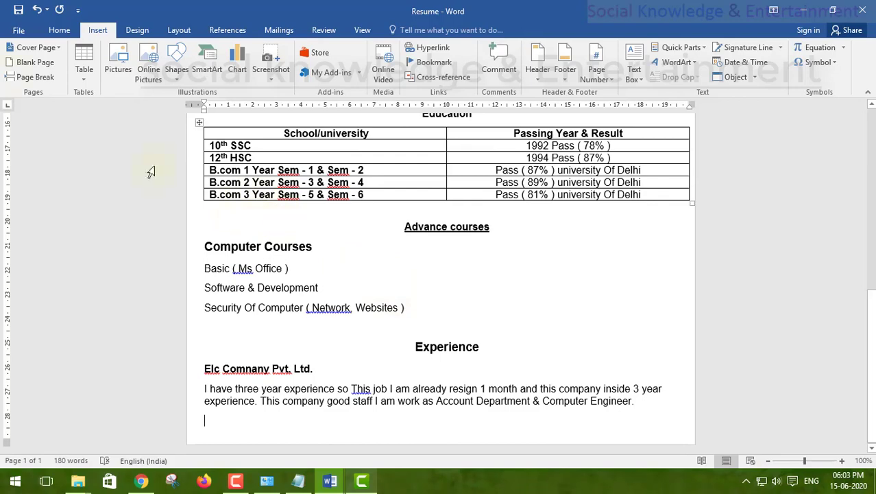
left_click(34, 61)
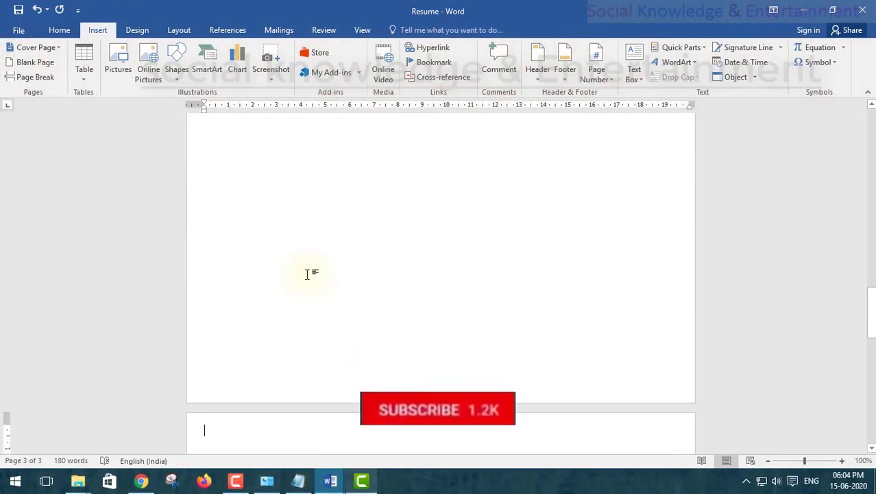
key("BackSpace")
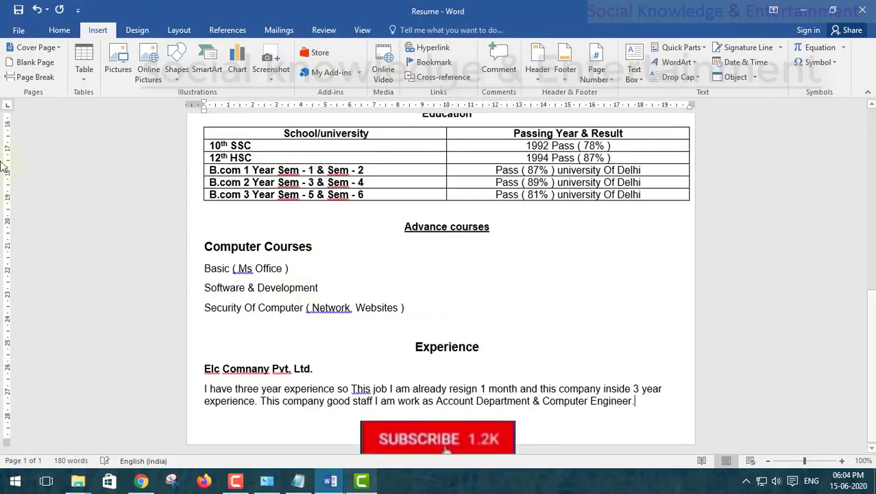
- Insert a blank page after the experience paragraph at the end of the resume
left_click(17, 65)
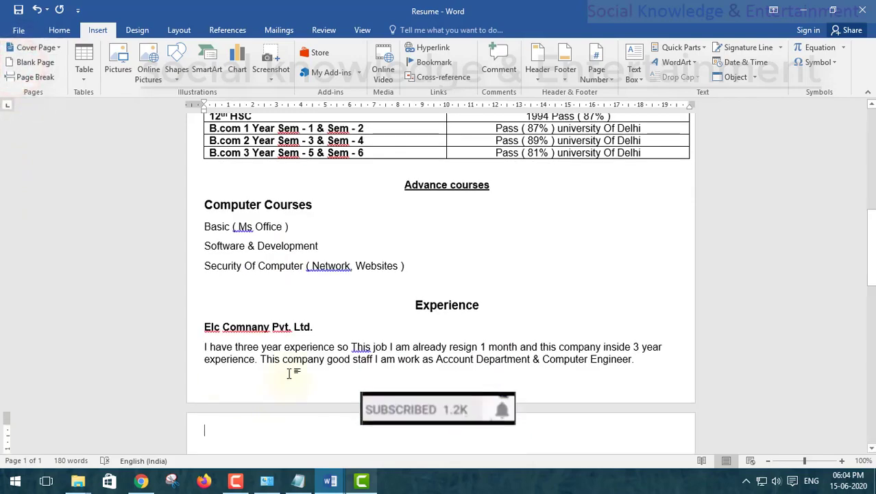
scroll(290, 373, "down", 1)
scroll(290, 373, "up", 20)
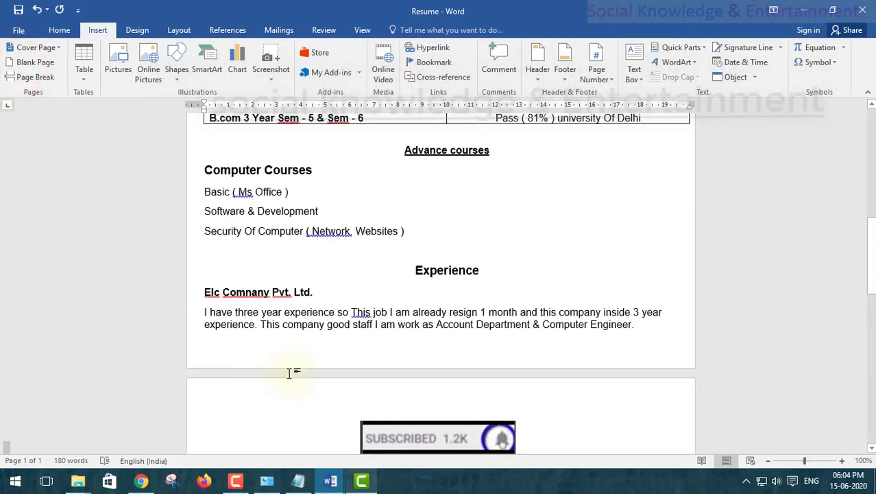
scroll(289, 373, "down", 6)
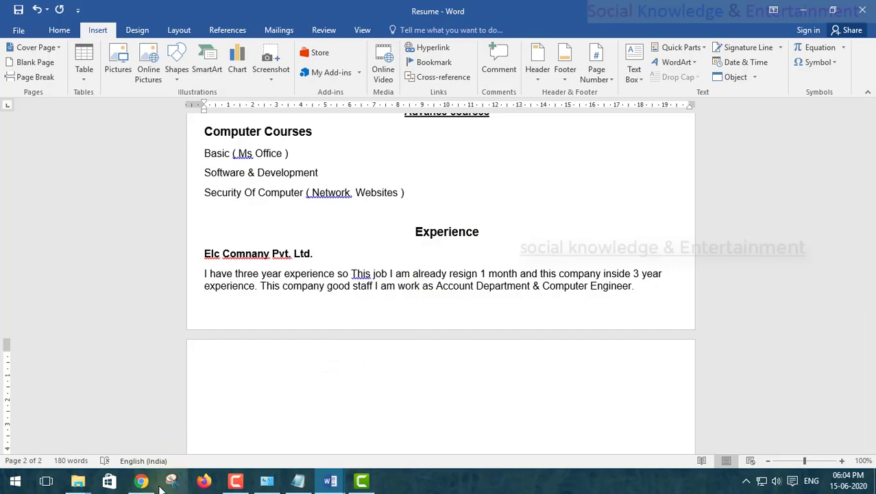
- Try adding a bold "Place" line directly below the Personal Profile table
scroll(473, 411, "up", 12)
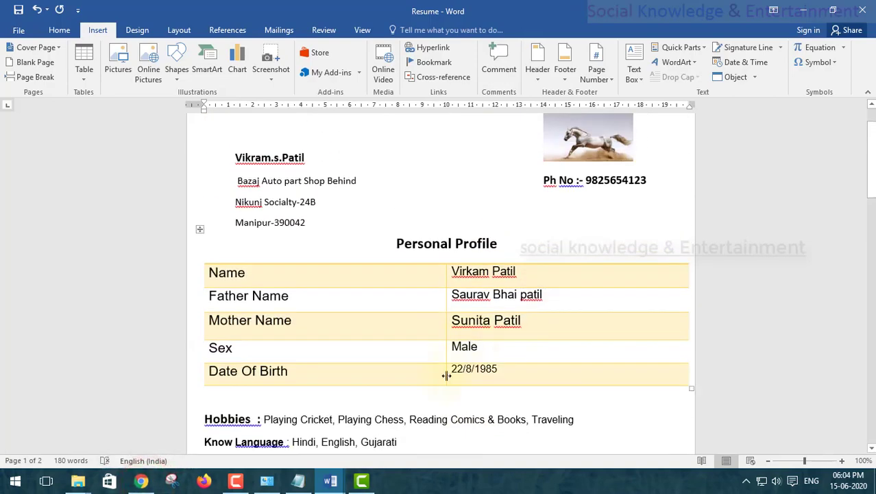
left_click(431, 389)
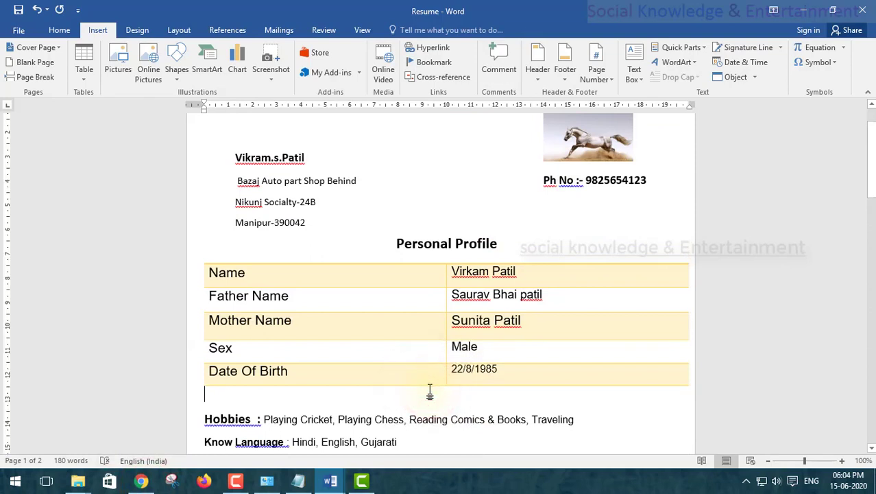
type("P")
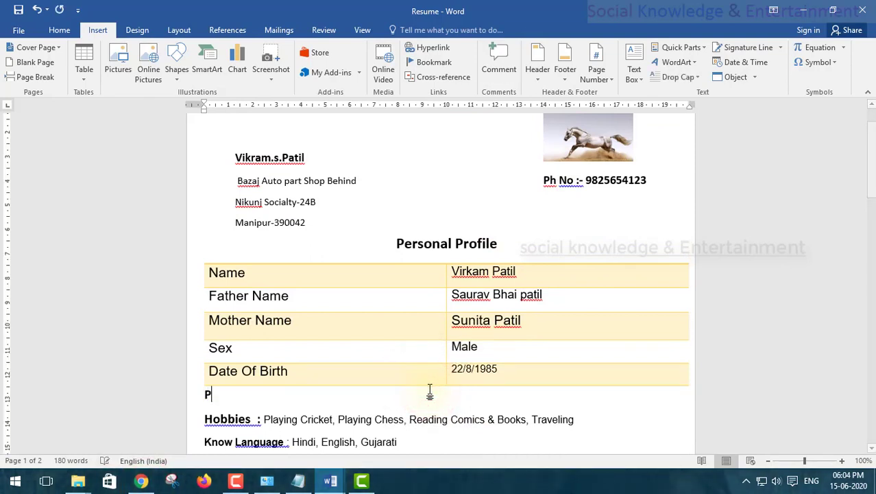
type("l")
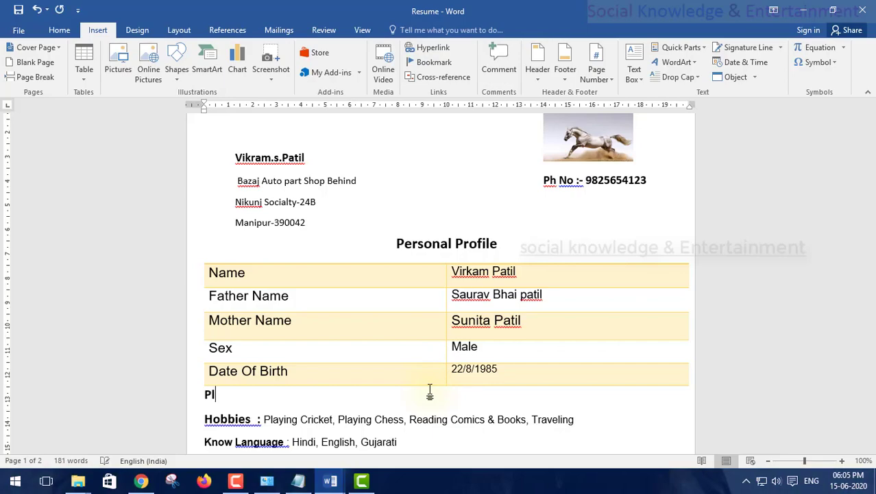
type("ace")
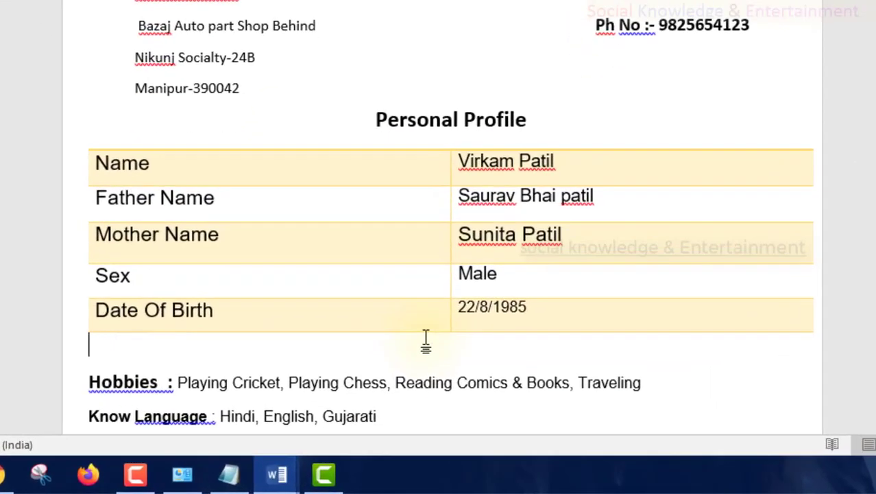
scroll(587, 171, "down", 6)
scroll(587, 172, "up", 4)
scroll(588, 171, "down", 8)
scroll(589, 171, "down", 5)
scroll(581, 170, "up", 4)
left_click(577, 170)
left_click(542, 250)
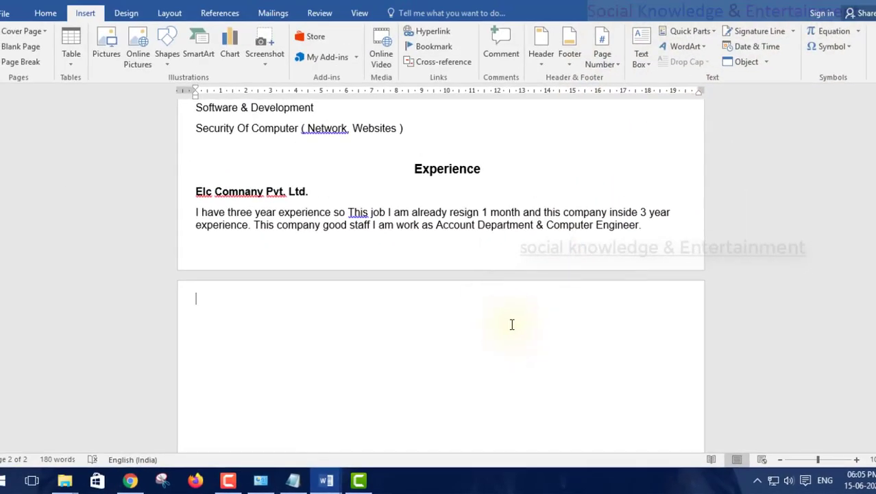
scroll(512, 324, "up", 6)
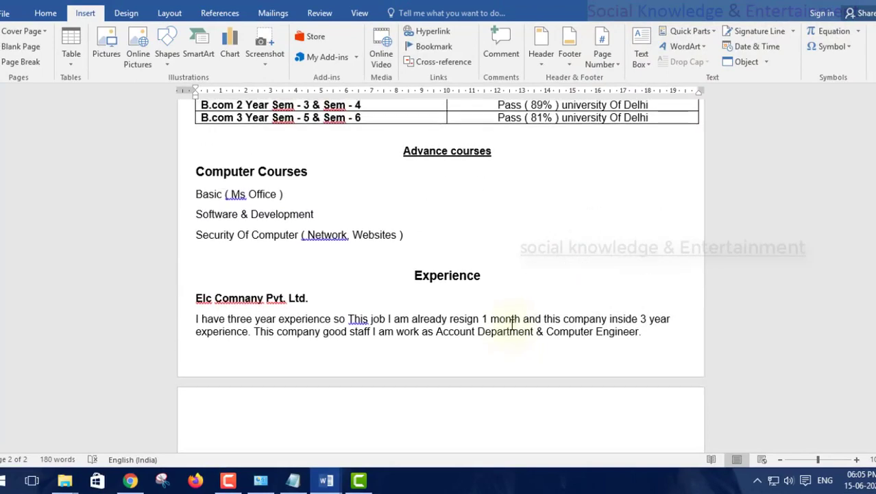
left_click(382, 236)
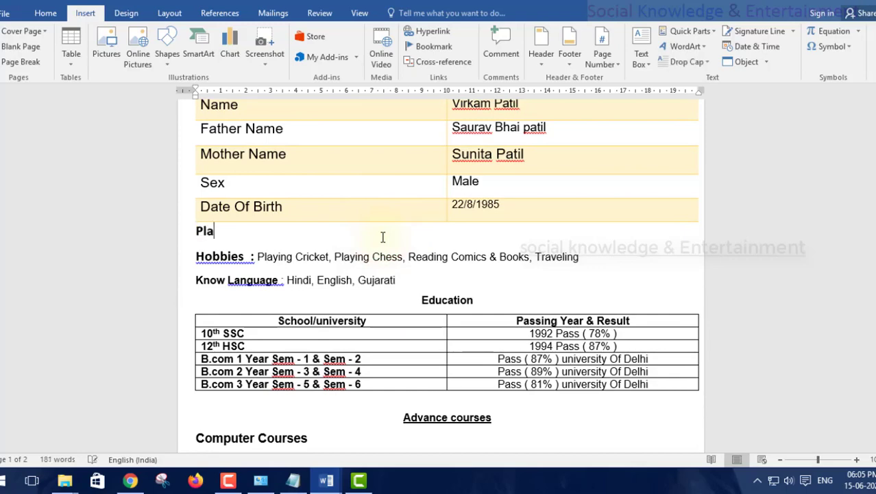
scroll(383, 237, "down", 5)
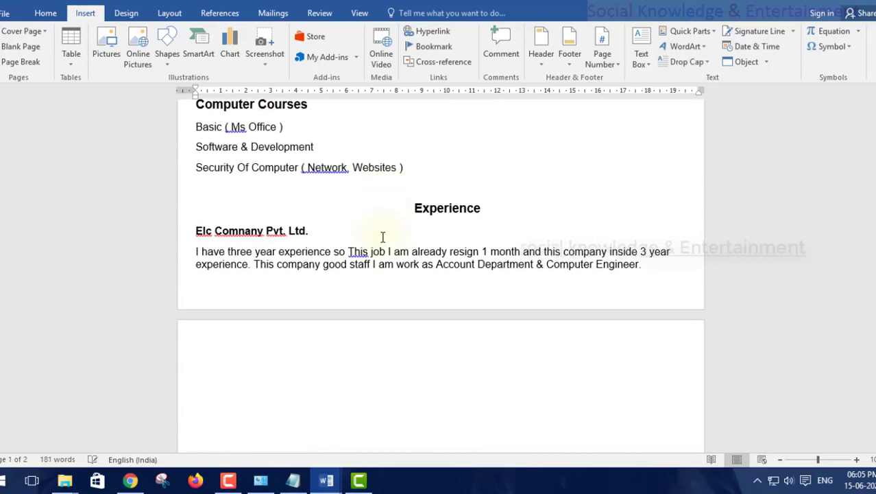
scroll(382, 237, "up", 6)
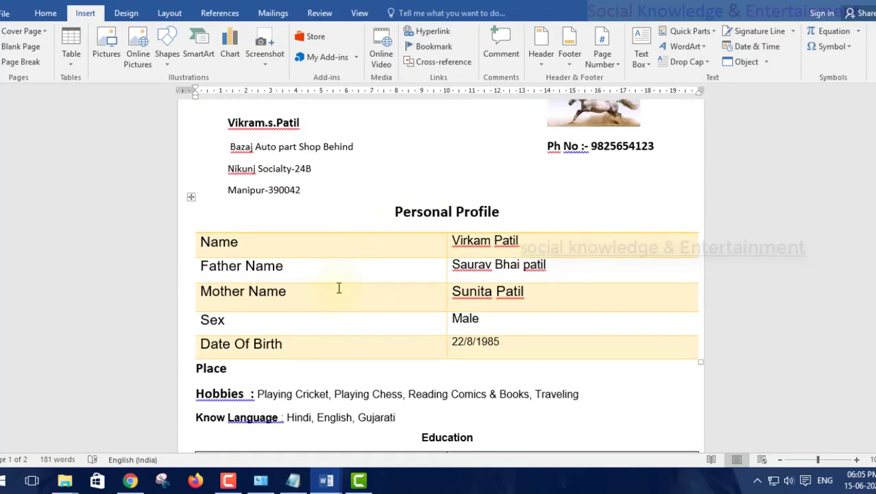
- Try adding a "Country" line below "Place" and start another line under it
key("Return")
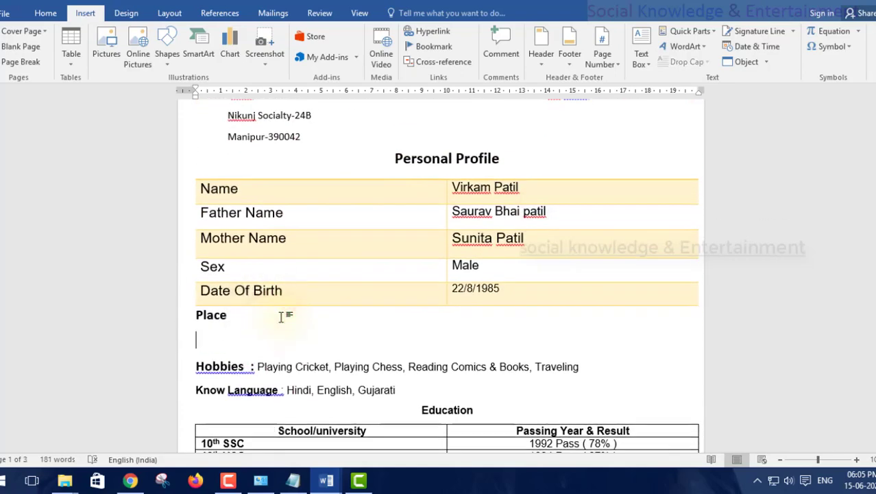
type("Co")
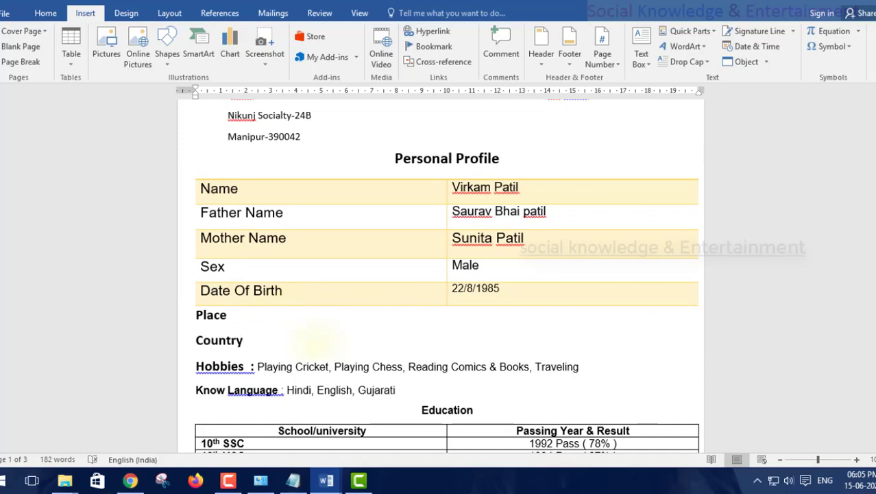
type("untry")
key("Return")
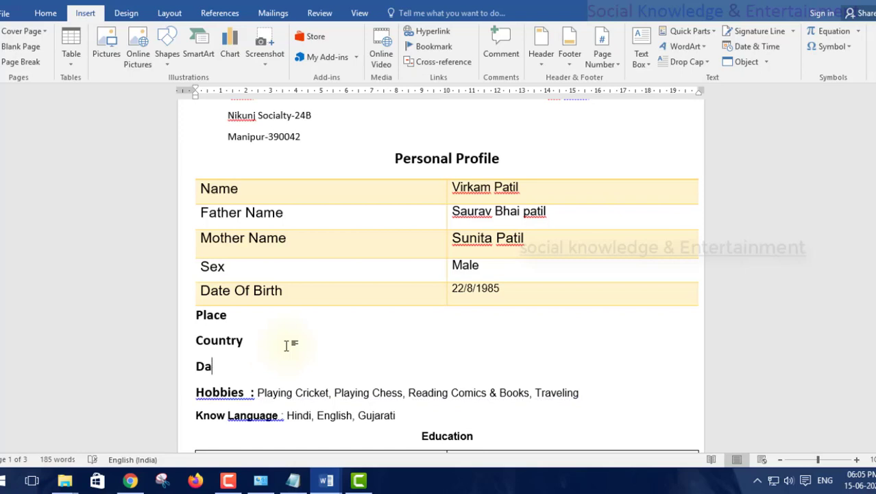
- Delete the added lines between the Personal Profile table and Hobbies, leaving one empty line
key("BackSpace")
key("BackSpace")
key("BackSpace")
key("BackSpace")
key("BackSpace")
key("BackSpace")
key("BackSpace")
key("BackSpace")
key("BackSpace")
key("BackSpace")
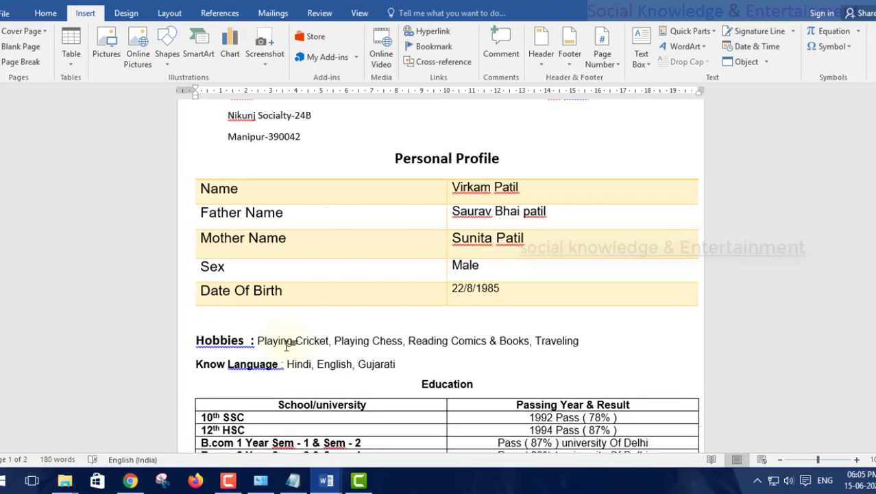
- Enter the heading "Declaration" at the start of the blank second page
scroll(308, 288, "down", 15)
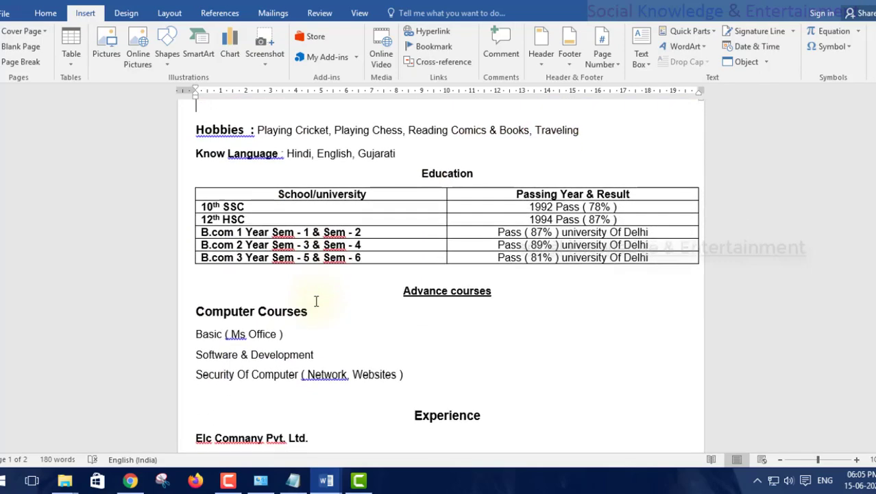
scroll(316, 301, "up", 4)
left_click(316, 301)
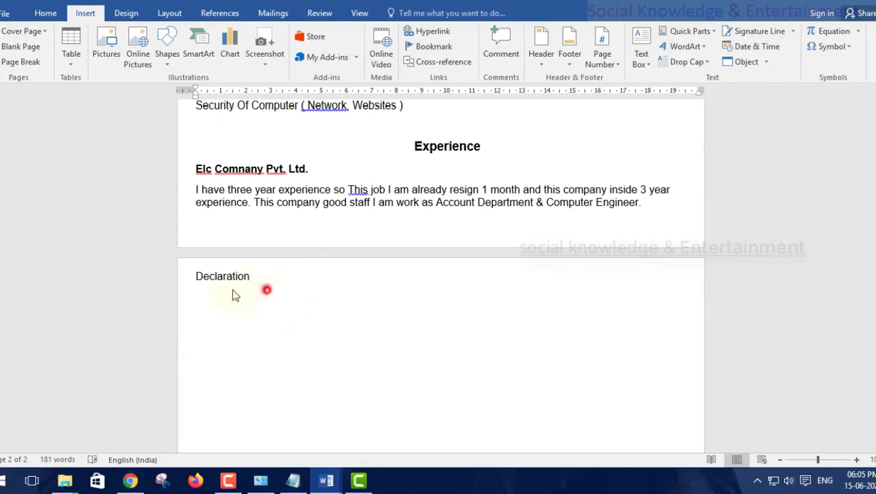
- Format the "Declaration" heading as bold, 16 pt and centred
left_click_drag(238, 288, 181, 288)
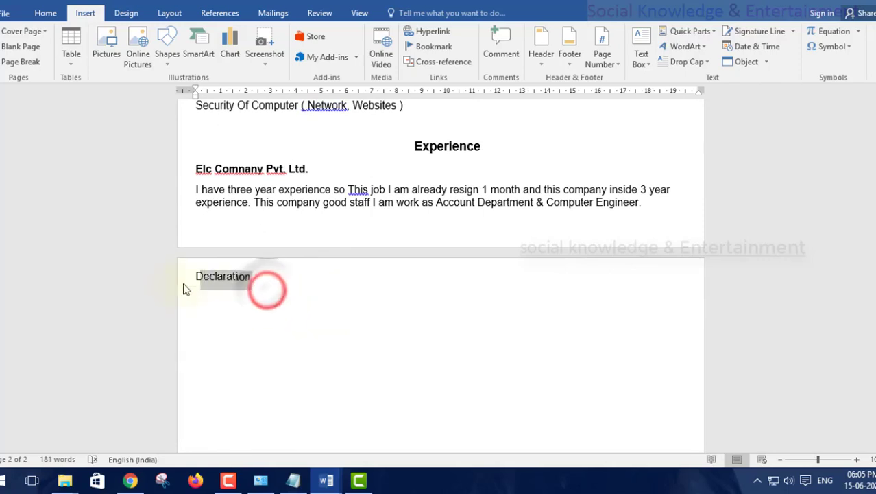
left_click(43, 15)
left_click(98, 56)
left_click(195, 36)
left_click(194, 37)
left_click(288, 57)
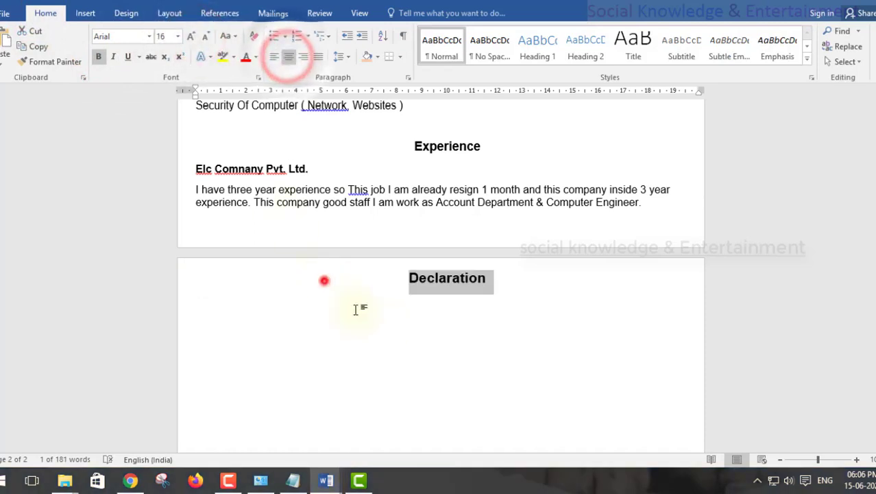
- Start a new left-aligned line below the "Declaration" heading
left_click(325, 280)
left_click(410, 307)
left_click(503, 286)
key("Return")
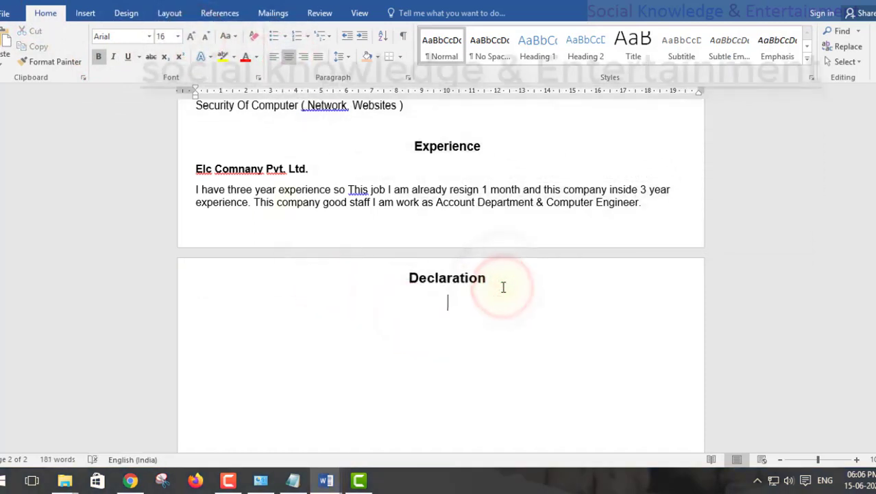
key("ctrl+l")
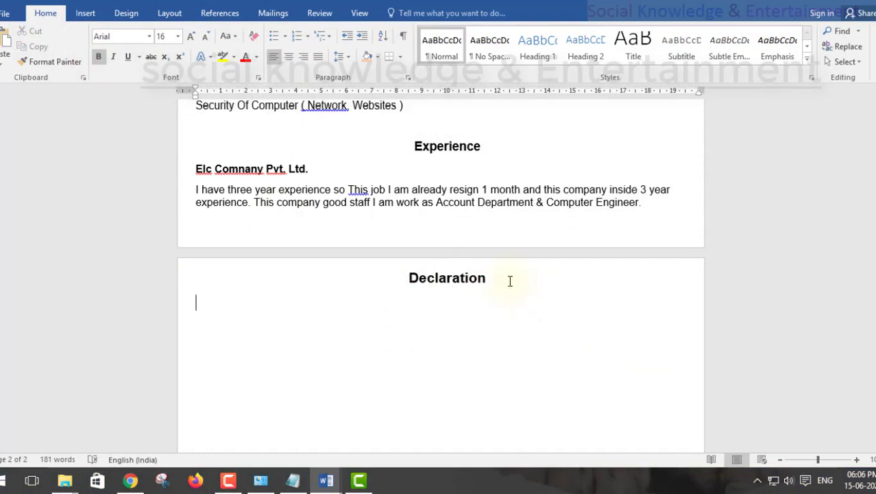
- Left-align the "Declaration" heading and append " :" to it
left_click_drag(508, 279, 377, 282)
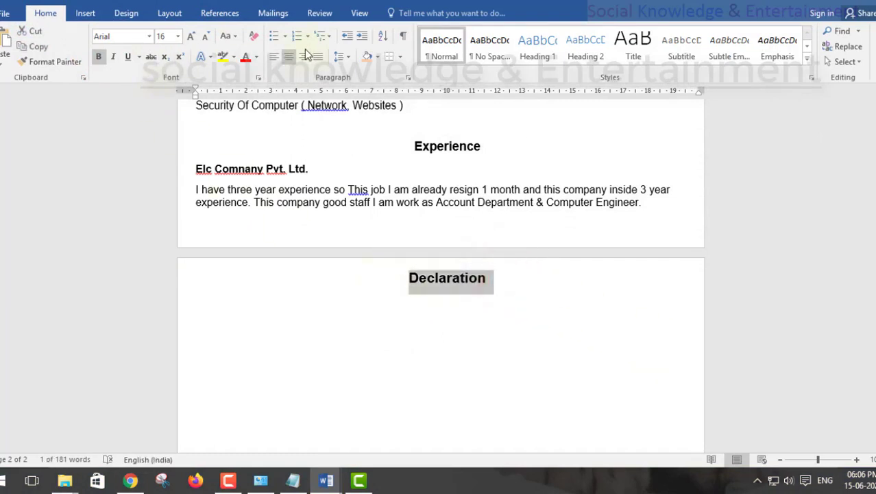
left_click(275, 57)
left_click(271, 290)
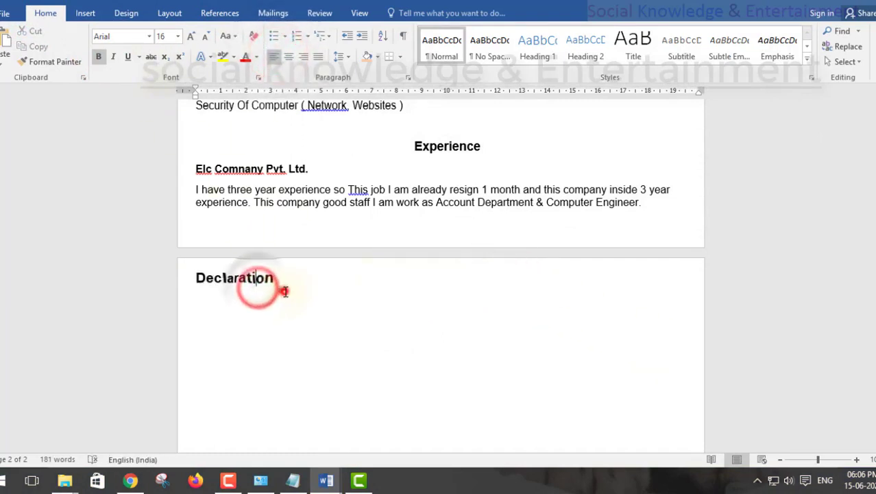
type(":")
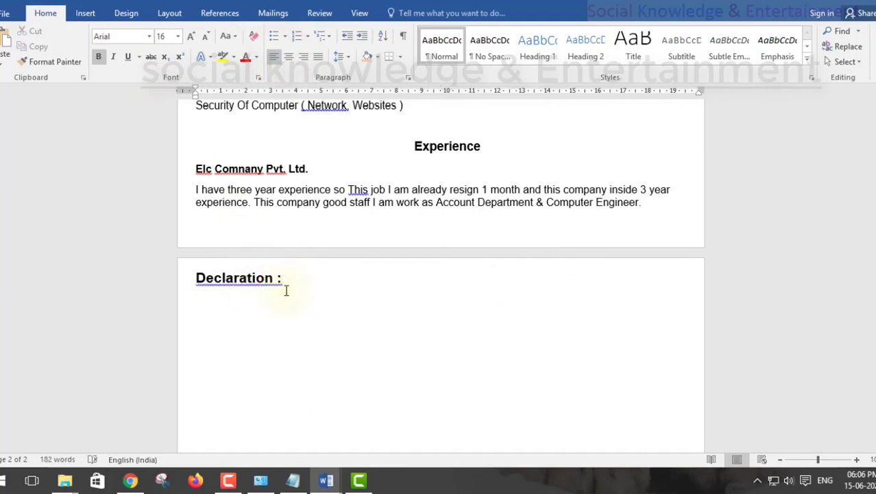
- Begin the declaration paragraph below the heading with the words "I probably", correcting the misspelled second word
left_click(178, 36)
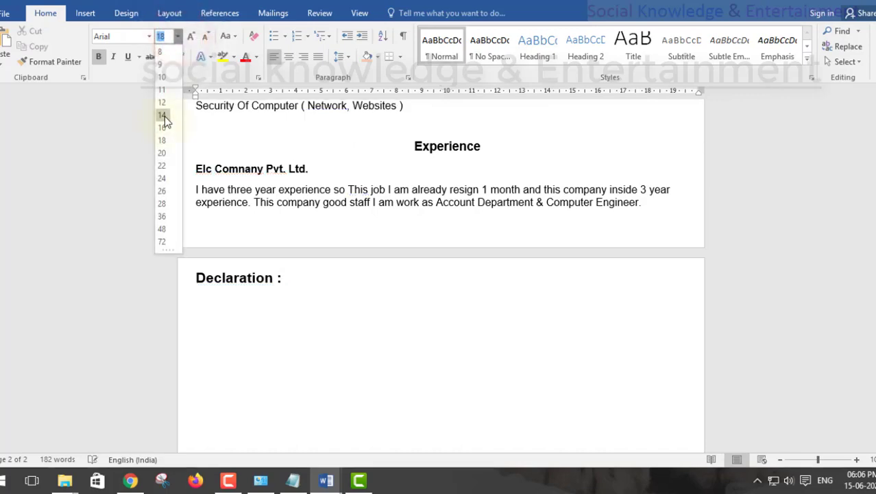
left_click(163, 114)
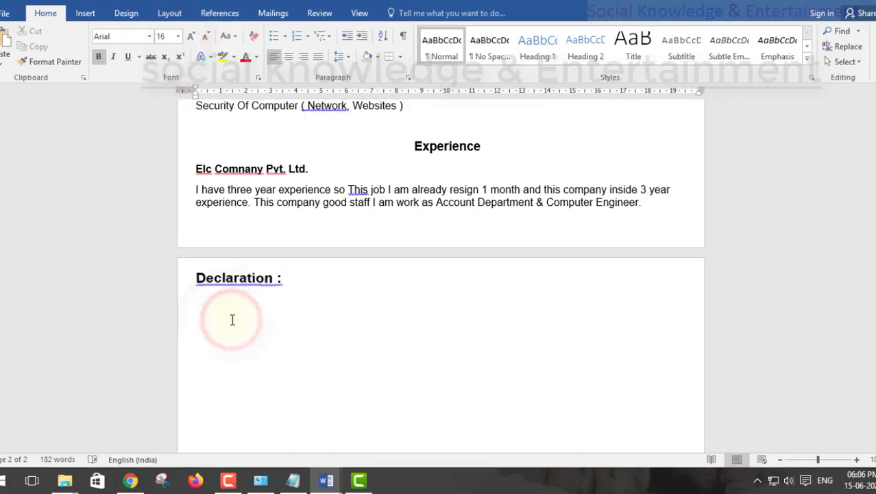
type("I ha")
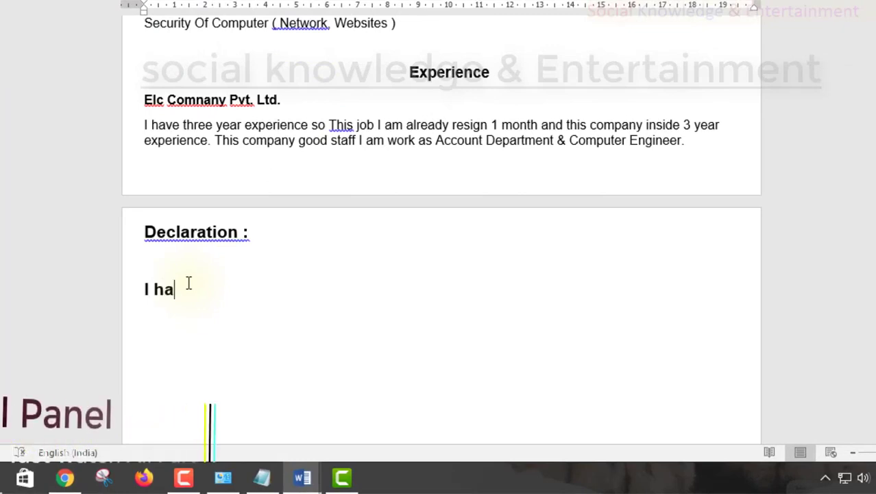
key("BackSpace")
key("BackSpace")
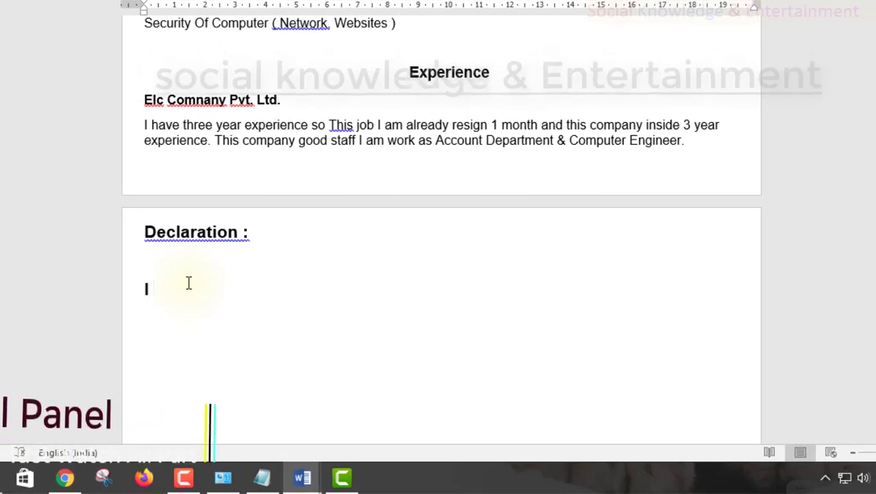
type("rob")
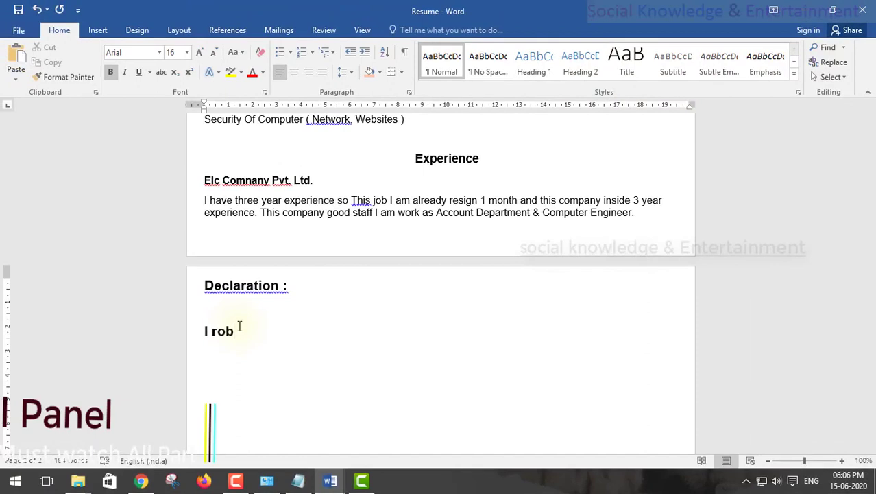
key("BackSpace")
key("BackSpace")
key("BackSpace")
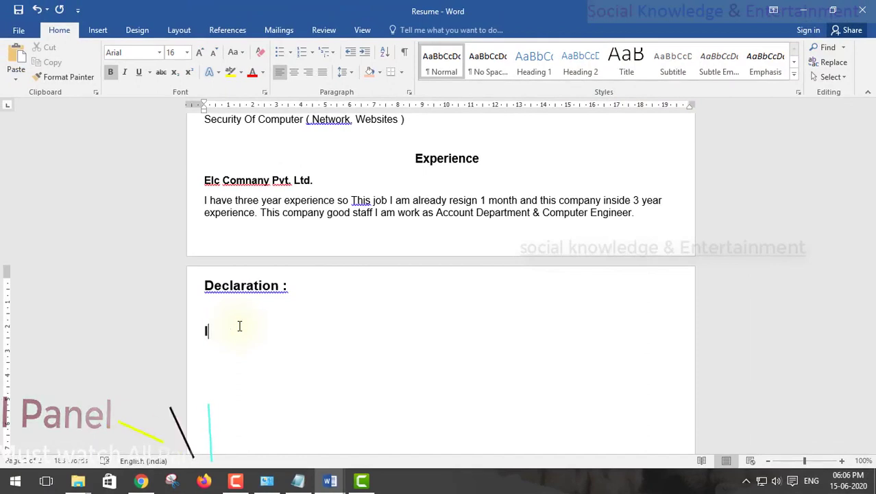
type("pr")
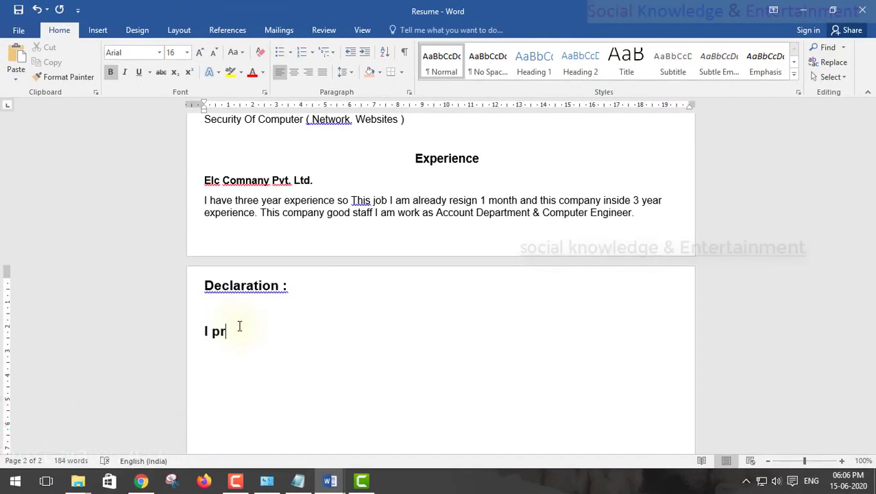
type("obarly")
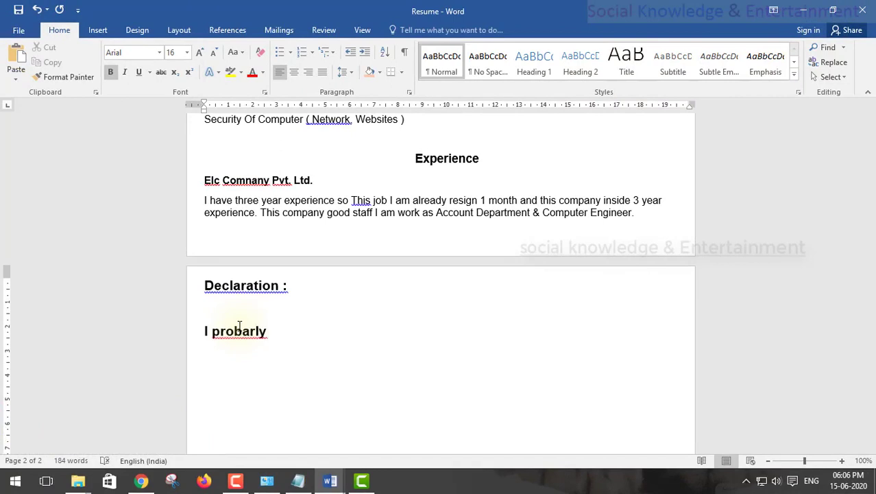
right_click(224, 332)
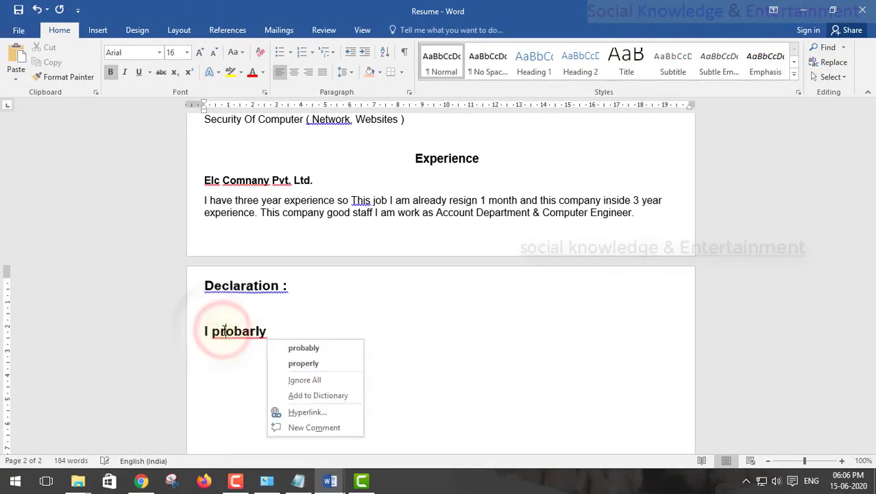
left_click(302, 348)
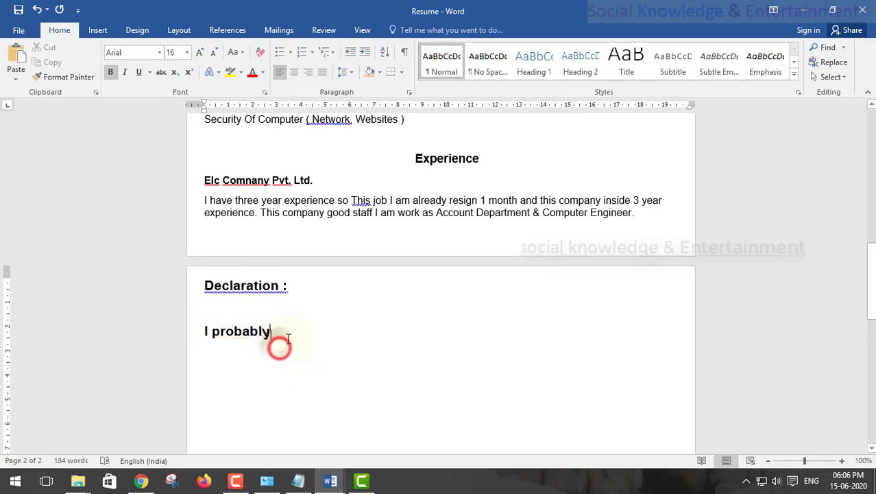
- Continue the declaration paragraph with "Declare this Information Is true And this", separated from "probably" by a space
type("D")
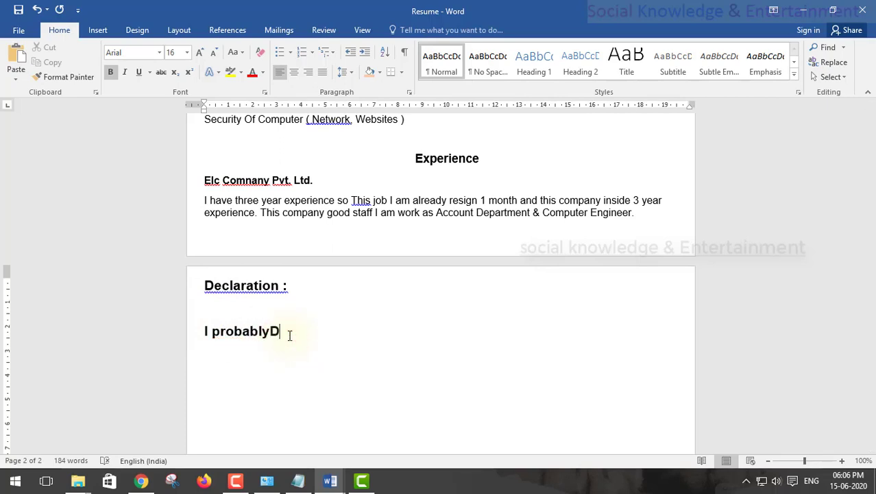
type("eclare this")
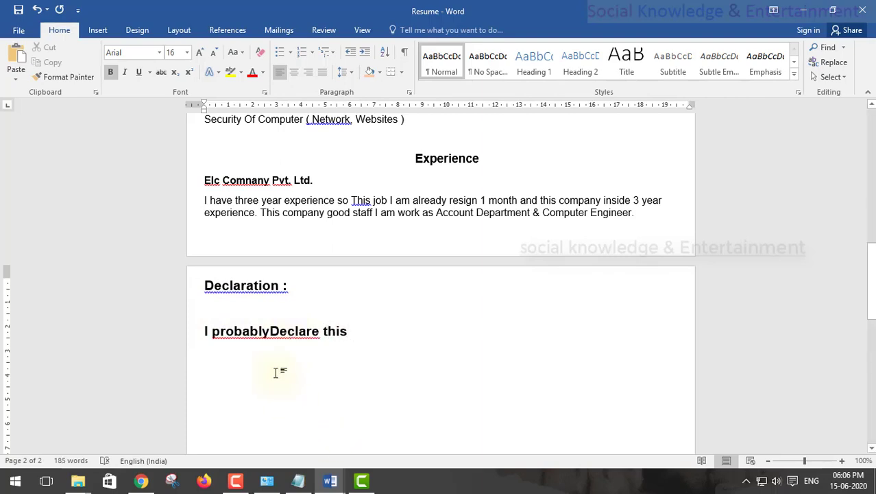
left_click(270, 332)
left_click(370, 333)
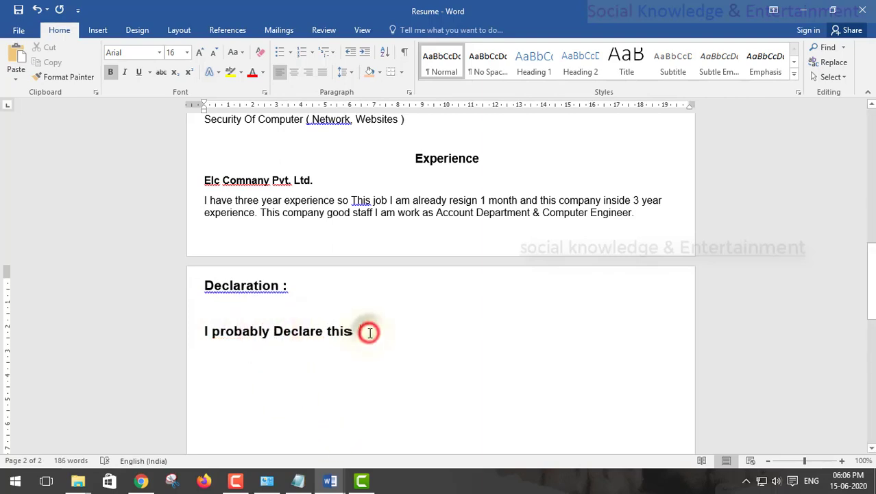
type("Information")
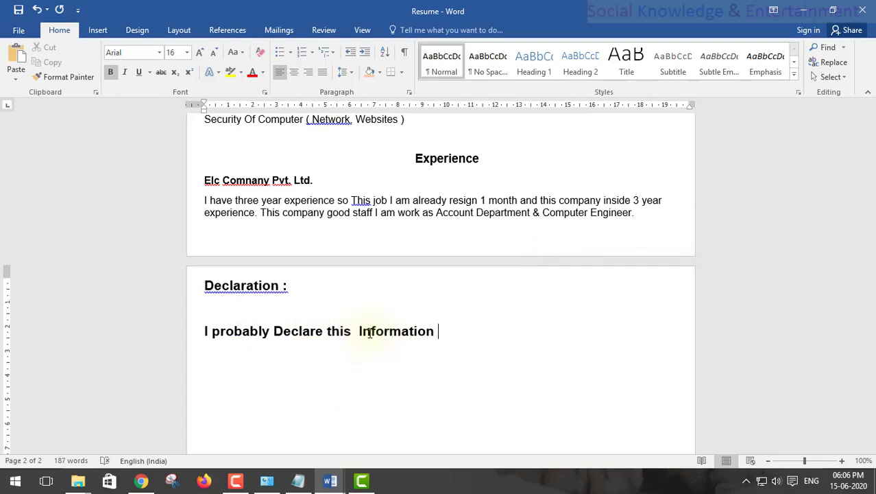
type(" Is")
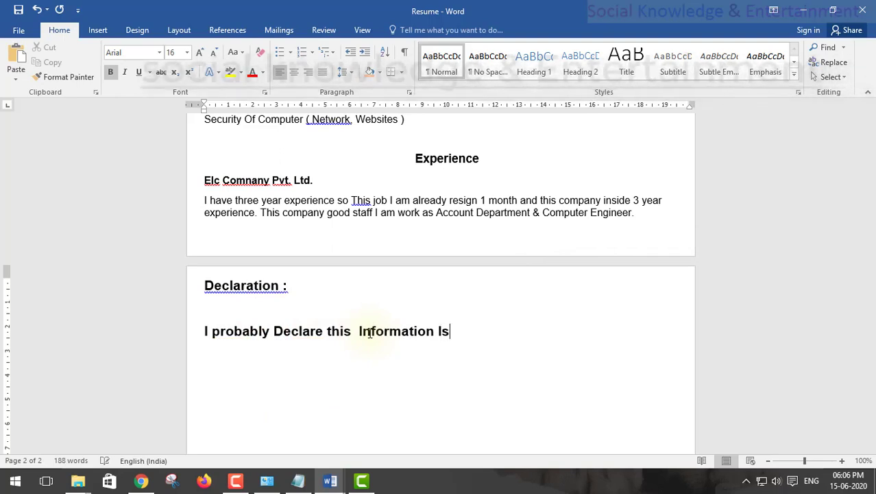
type(" true And this")
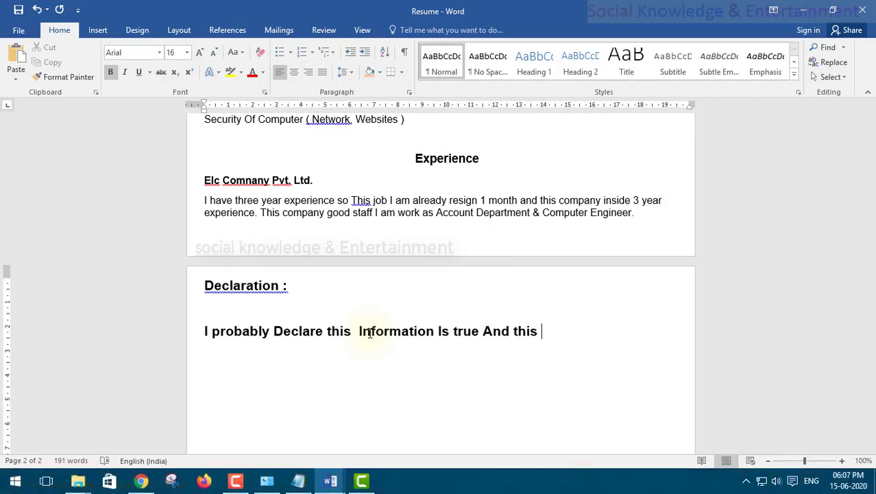
- Add the words "is job resume" after "And this" in the declaration paragraph
type("usefi")
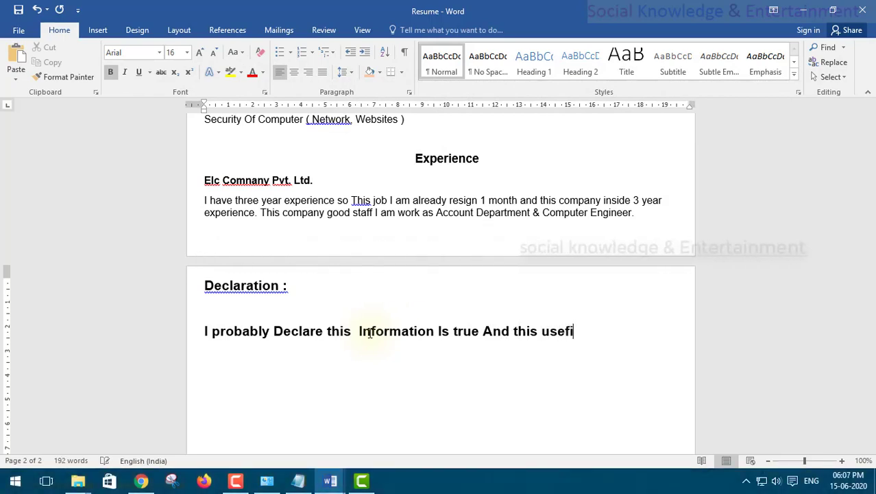
key("BackSpace")
key("BackSpace")
key("BackSpace")
key("BackSpace")
key("BackSpace")
type("is job resume")
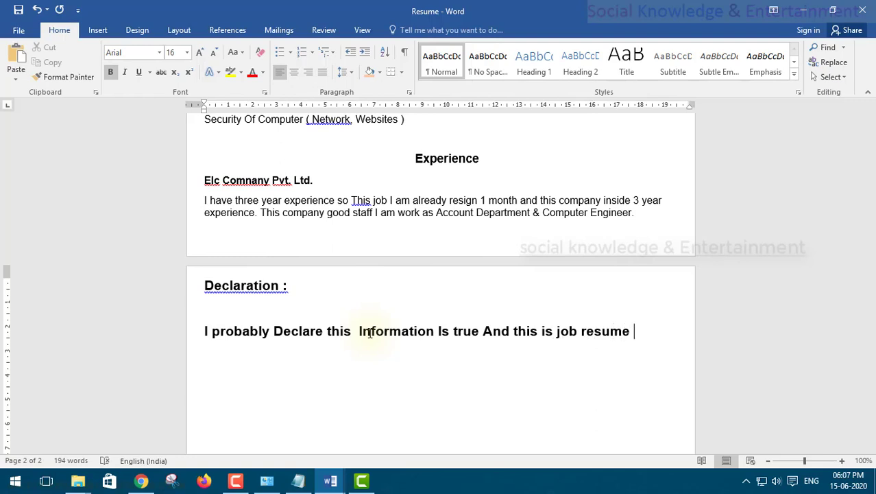
- Continue the declaration paragraph with "with other information certificate I have soft and hard copy"
type(" with other info")
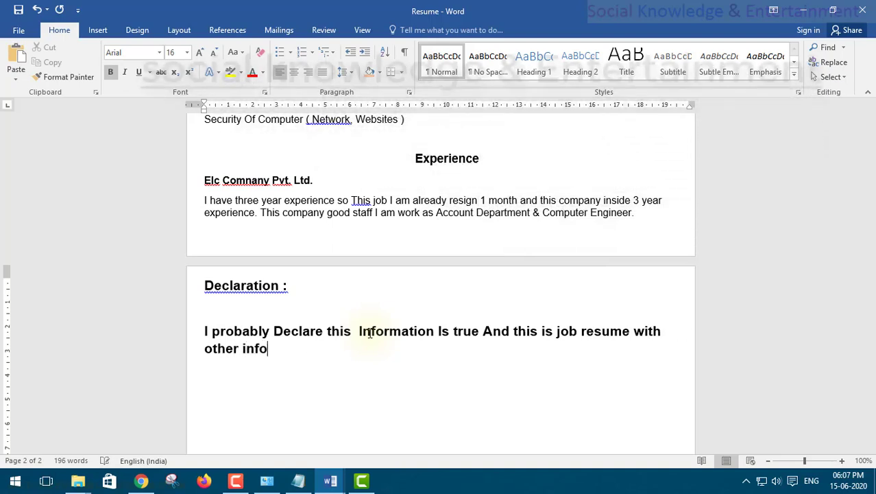
type("rmation ")
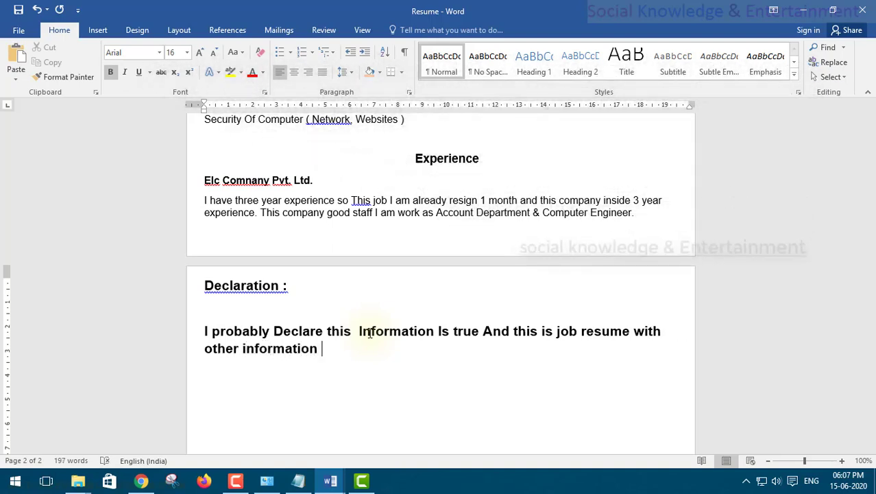
type("certificate ")
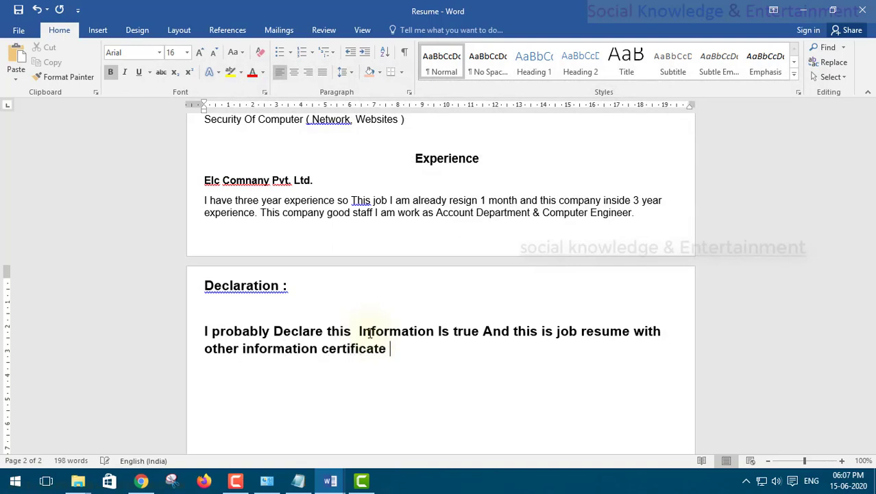
type("for")
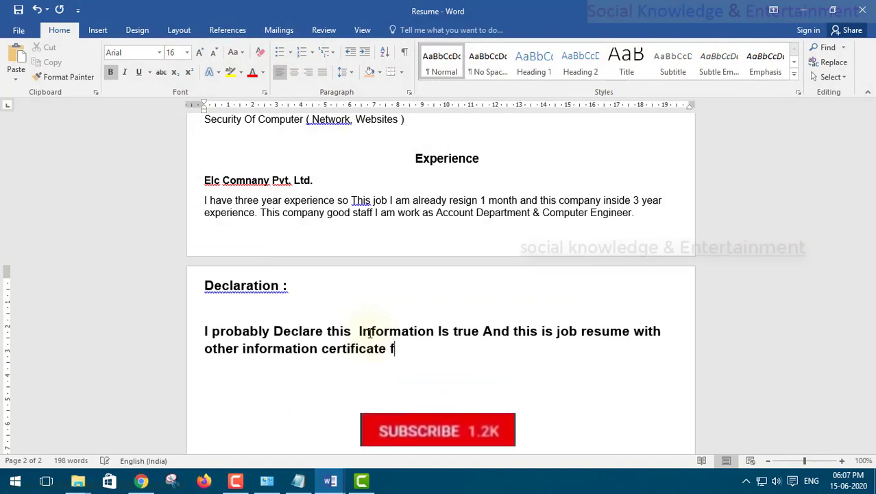
key("BackSpace")
key("BackSpace")
key("BackSpace")
key("BackSpace")
type("I have soft and hard copy")
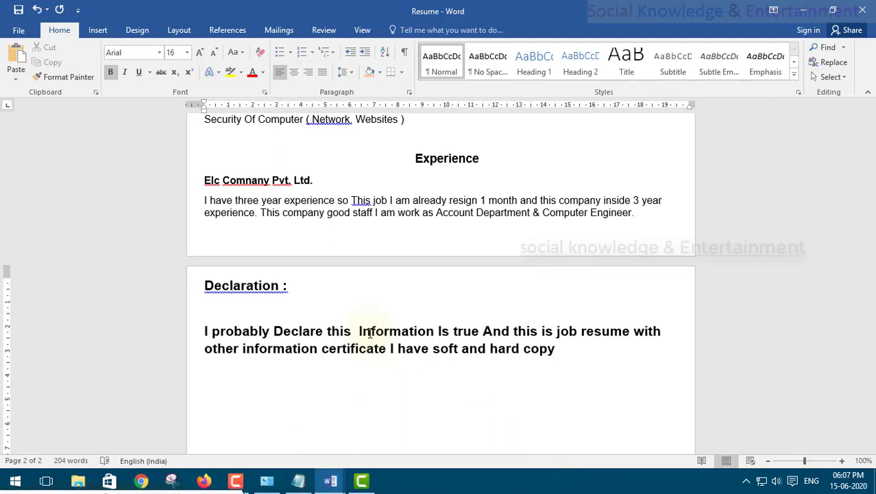
- Add "I will work complete and your team time" to the declaration paragraph
type(" I will wo")
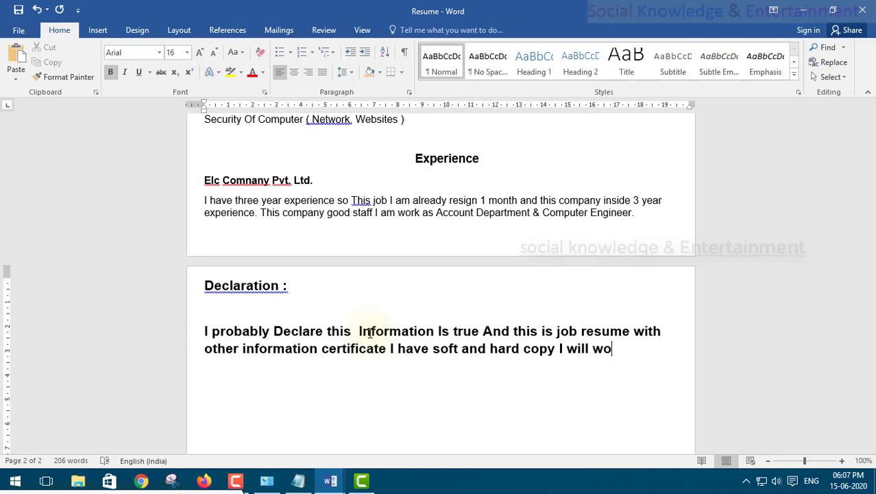
type("rk comp")
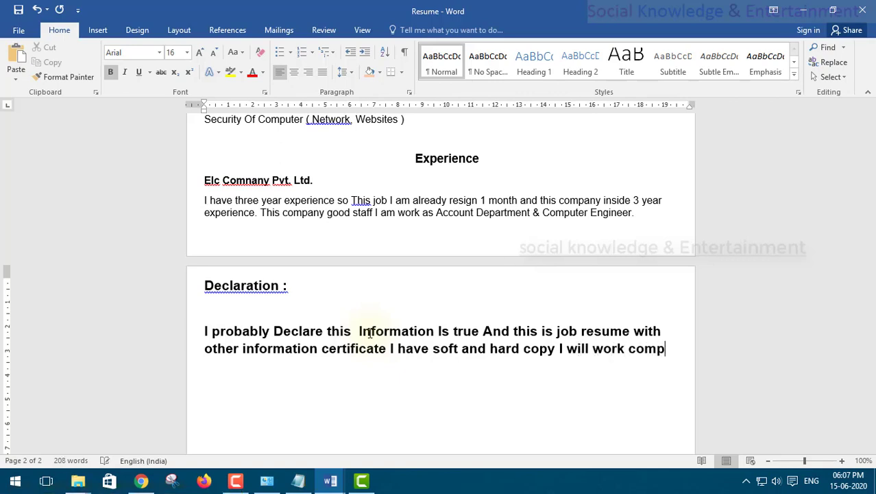
type("lete and ")
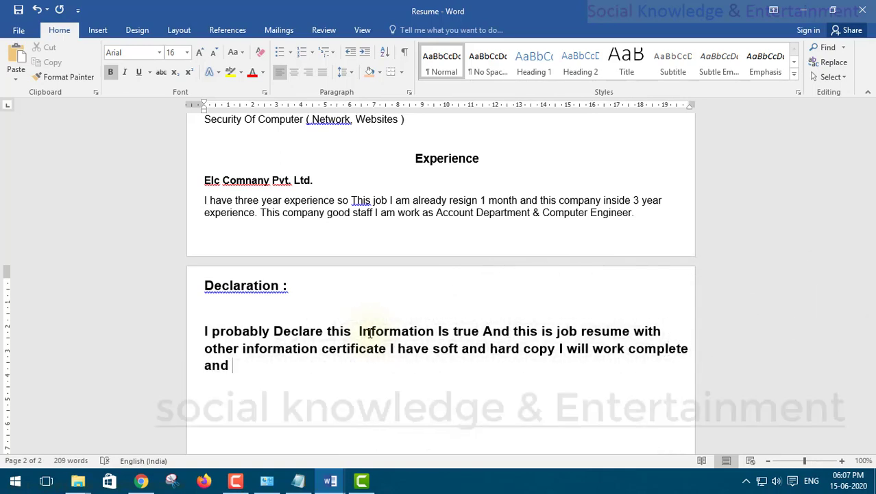
type("your team")
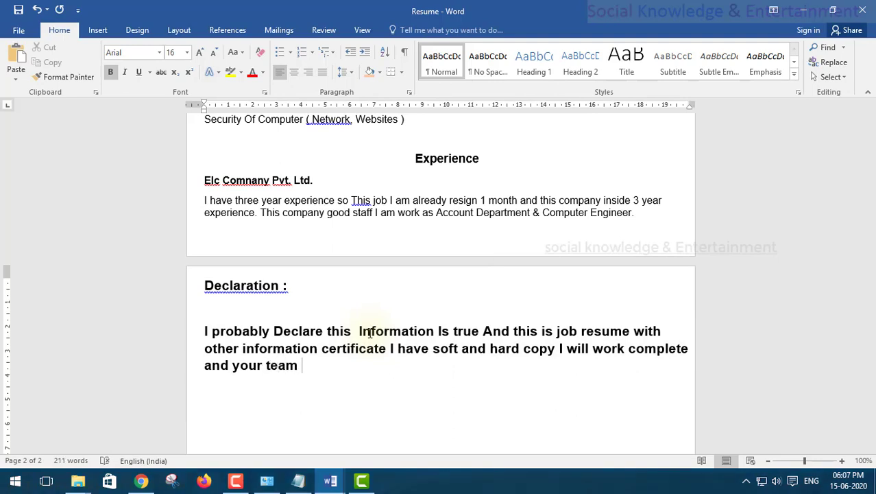
type(" time")
- Finish the declaration paragraph with "and your team guidelines."
type(" t")
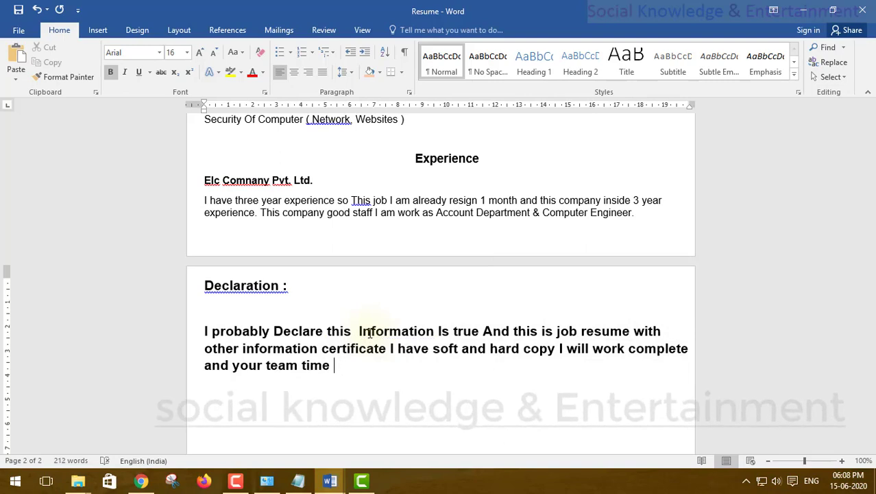
type("nd youir")
key("BackSpace")
key("BackSpace")
type("r ")
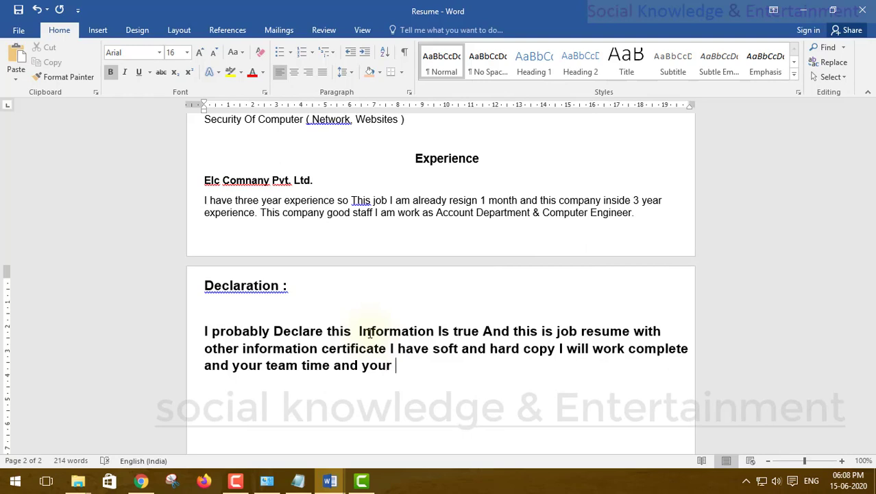
type("team I")
key("BackSpace")
type("g")
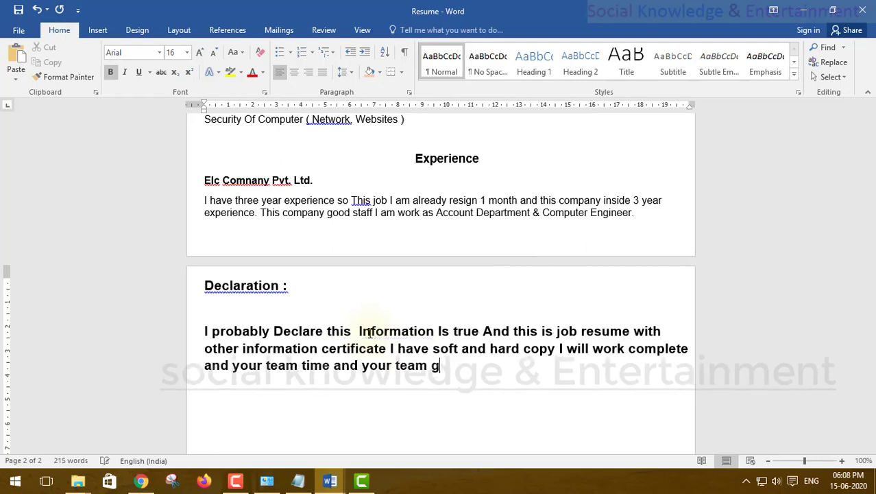
type("uidelines.")
- Remove the empty line below the "Declaration :" heading and format the paragraph as non-bold 12 pt text
left_click(271, 322)
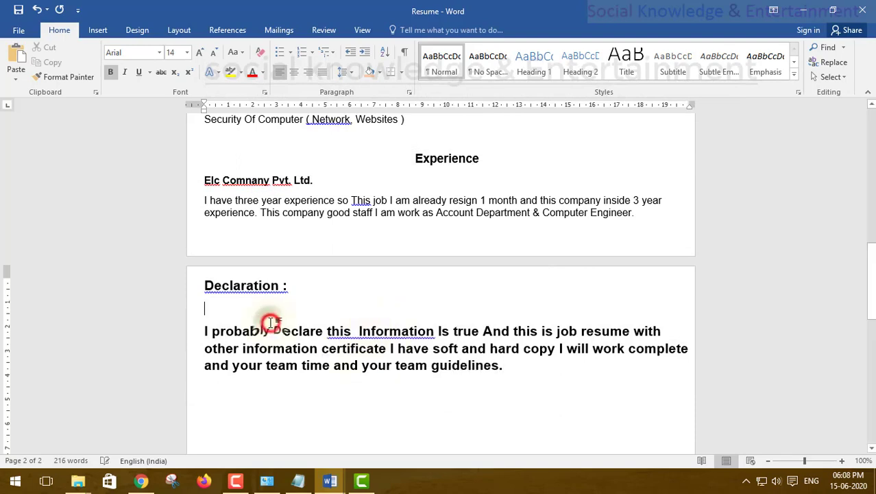
key("Delete")
left_click(519, 344, "shift")
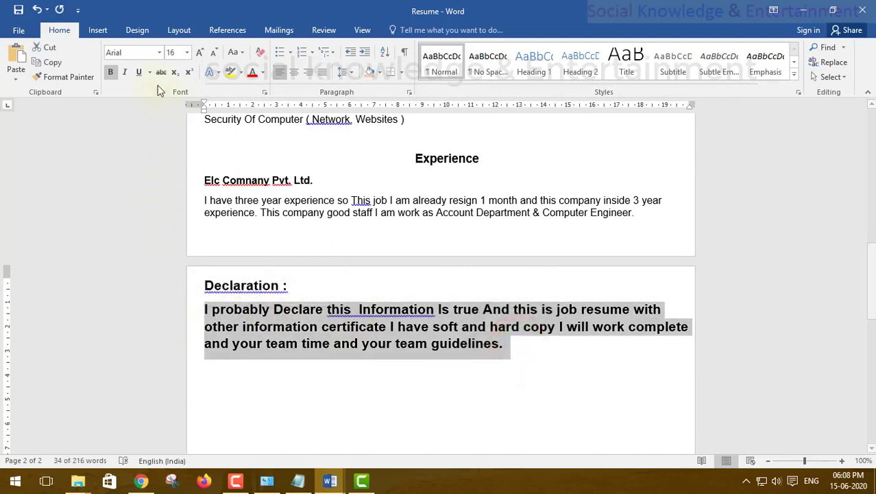
left_click(110, 72)
left_click(214, 53)
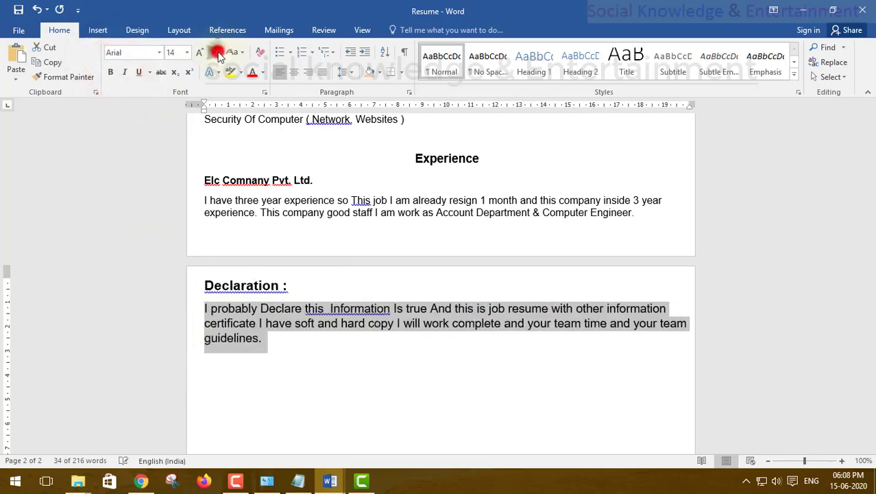
left_click(214, 53)
left_click(445, 331)
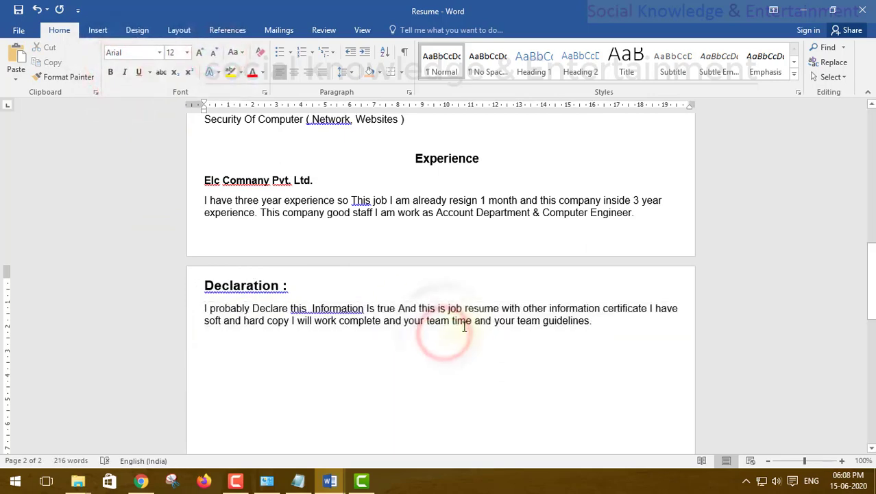
scroll(459, 326, "up", 5)
scroll(465, 326, "up", 9)
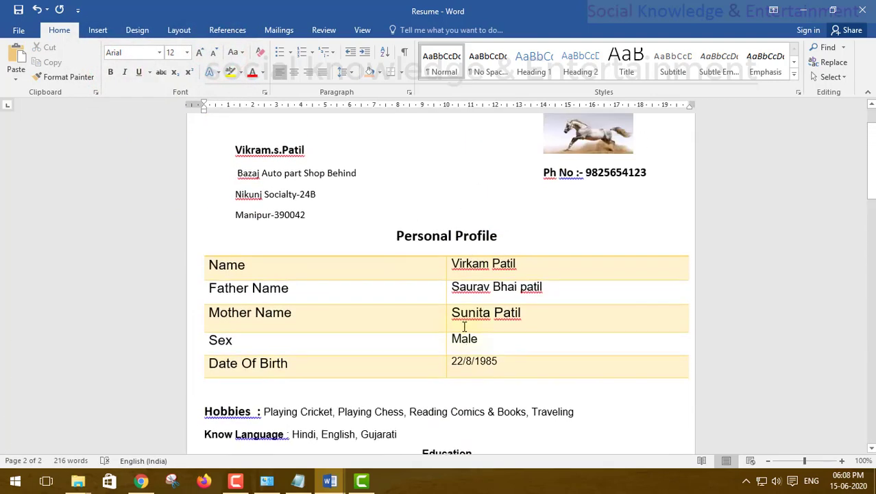
- Add the heading "Team Experience :" below the declaration paragraph, separated by an empty line, and start a new line under it
scroll(464, 327, "down", 4)
scroll(464, 326, "down", 6)
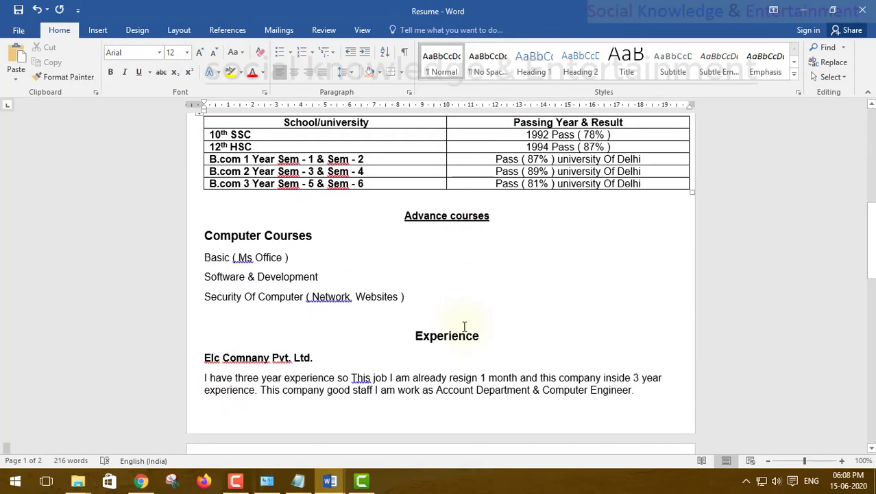
scroll(464, 326, "up", 10)
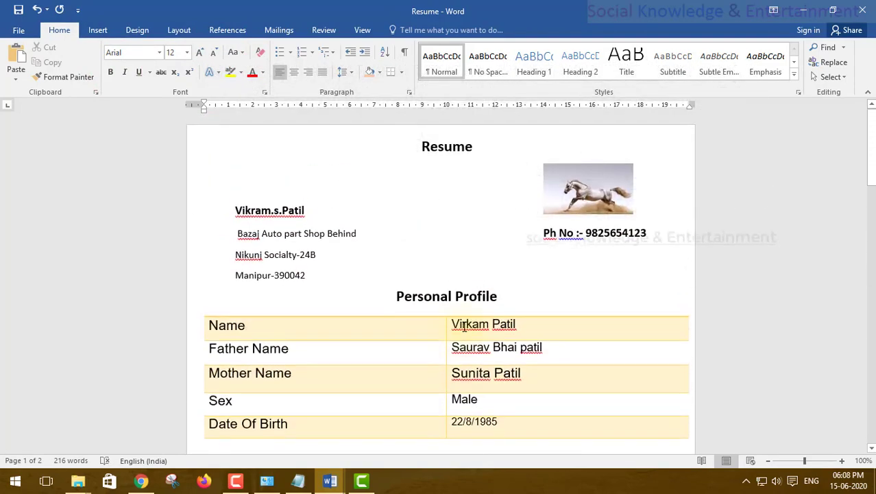
scroll(464, 326, "down", 2)
scroll(464, 327, "down", 18)
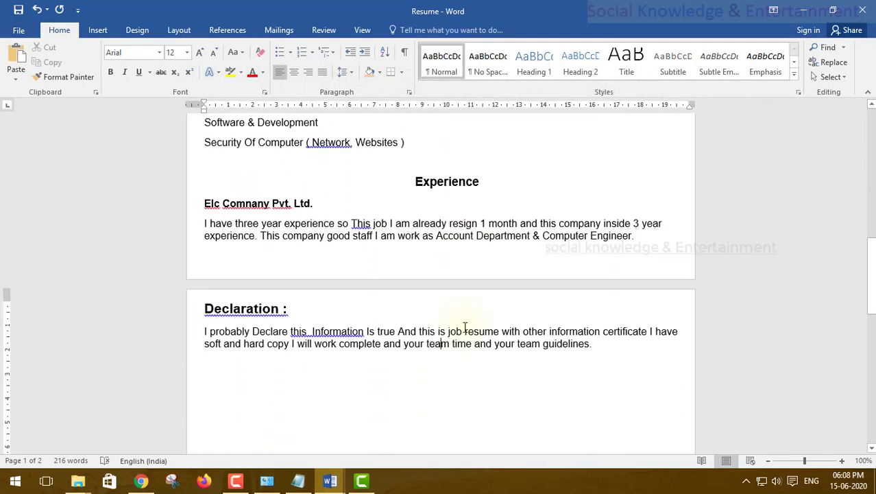
left_click(464, 327)
left_click(619, 154)
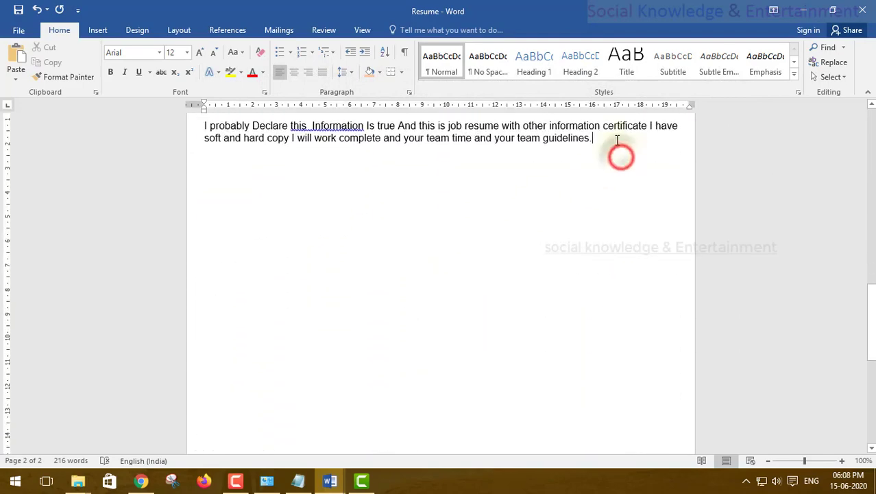
key("Return")
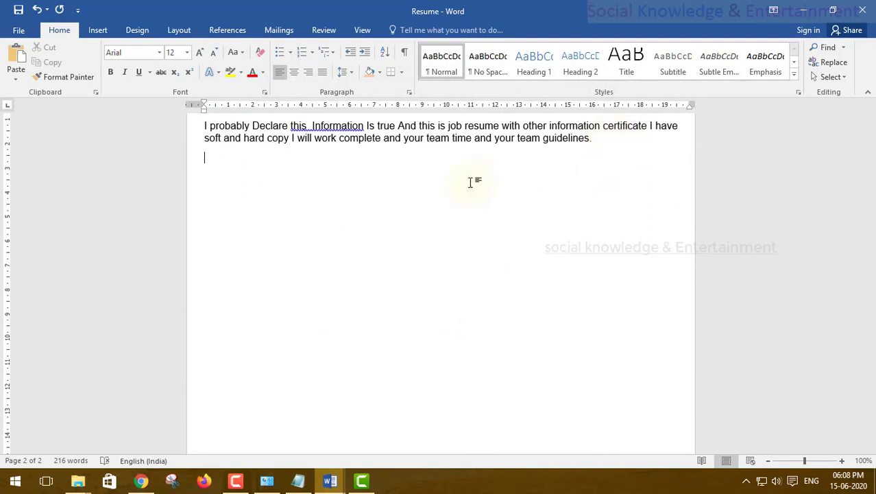
key("Return")
scroll(369, 242, "up", 1)
type("Team Exp")
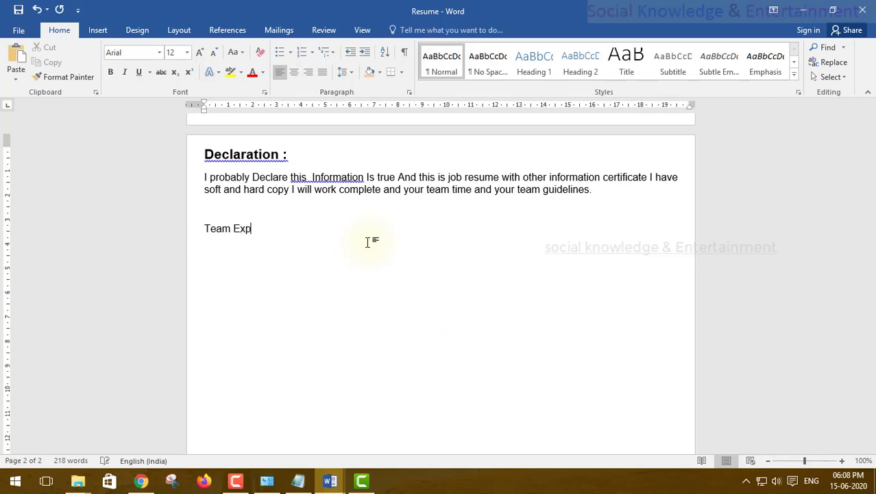
type("erience")
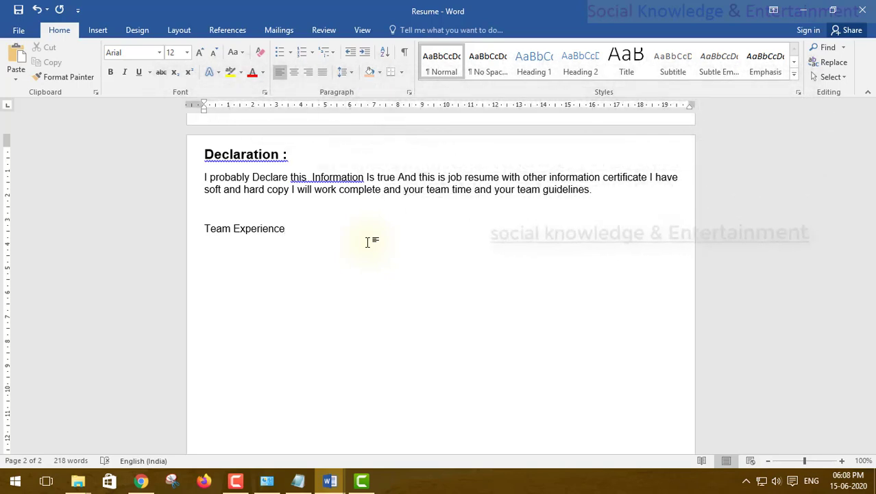
type(" :")
key("Return")
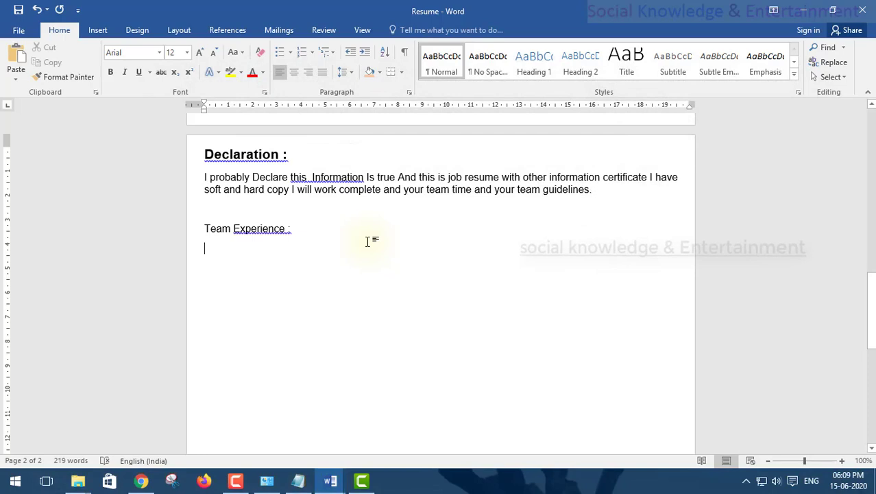
- Begin the team experience paragraph with "This is Three year in complete experiences", correcting the spelling of "year"
type("This ")
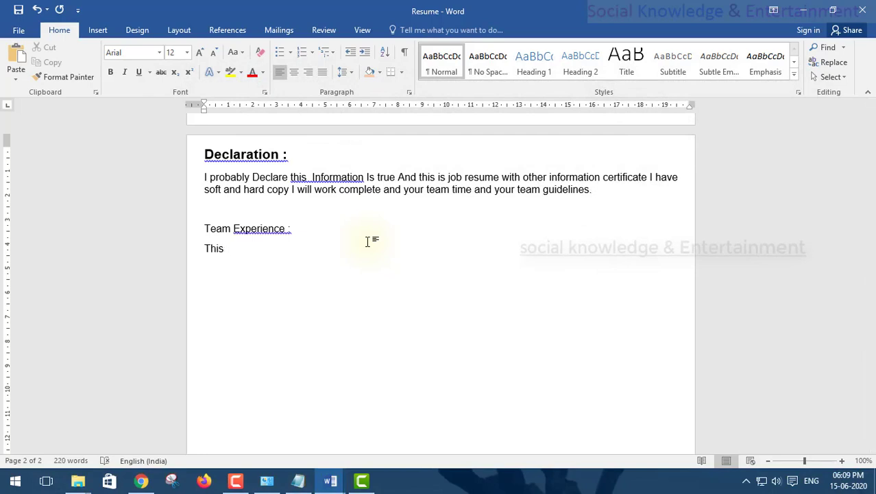
type("This")
key("BackSpace")
type("ee yer in complete experiences")
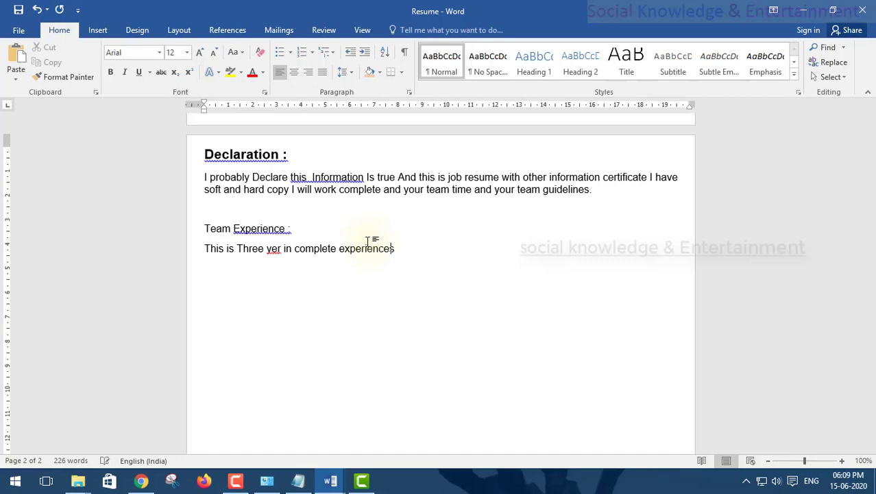
left_click(392, 260)
left_click(359, 275)
left_click(360, 298)
left_click(276, 251)
type("a")
left_click(469, 310)
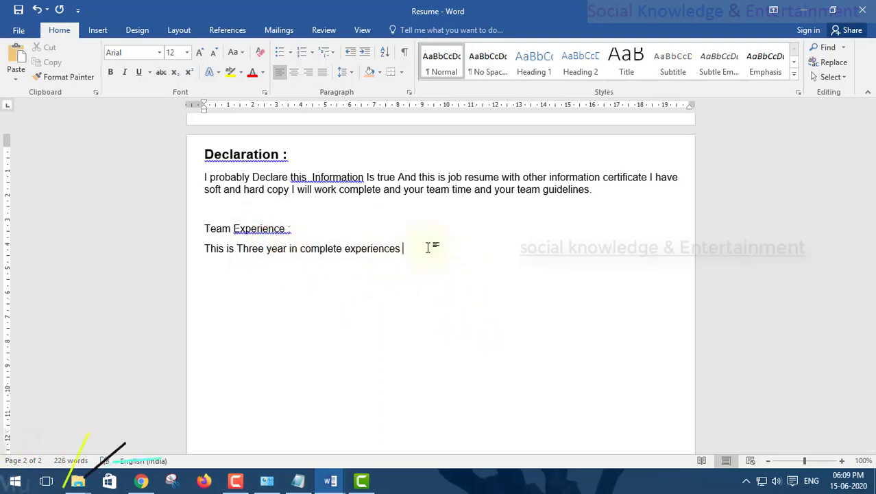
- Continue the team experience paragraph with "lot of member work and team", correcting the misspelled "work"
type("lot of")
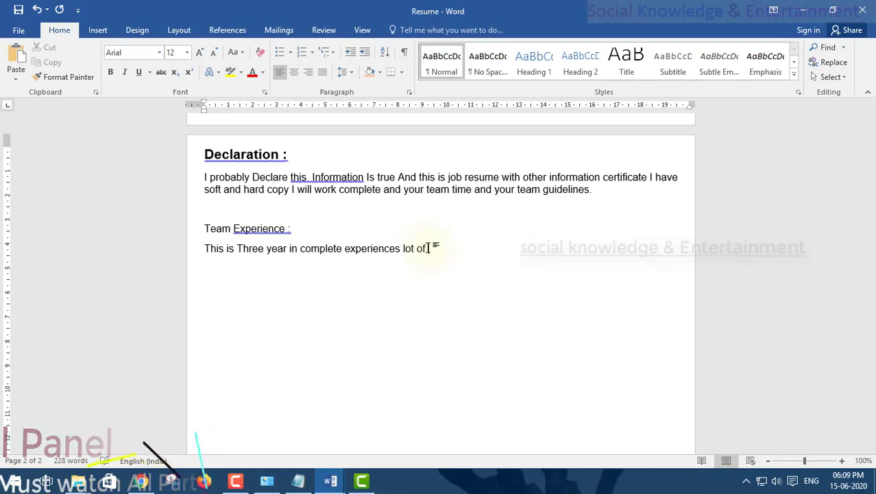
type("time")
type("mber b")
key("BackSpace")
type("wrok and ")
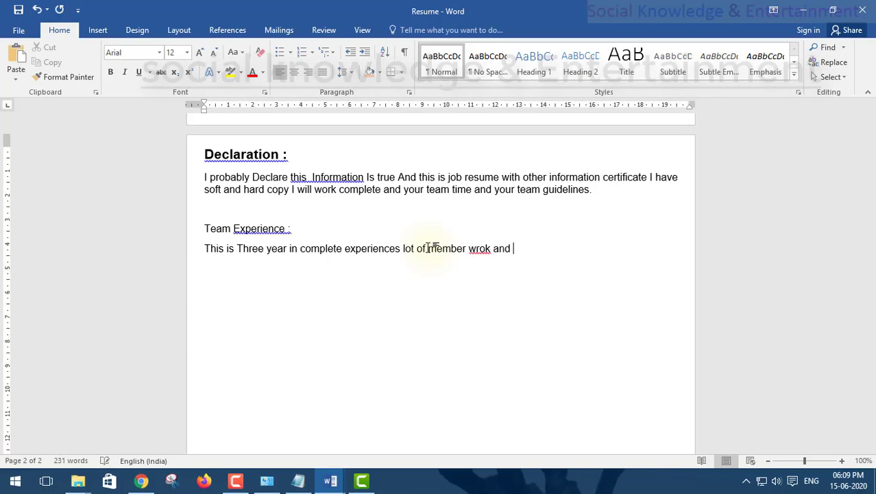
type("team")
right_click(485, 249)
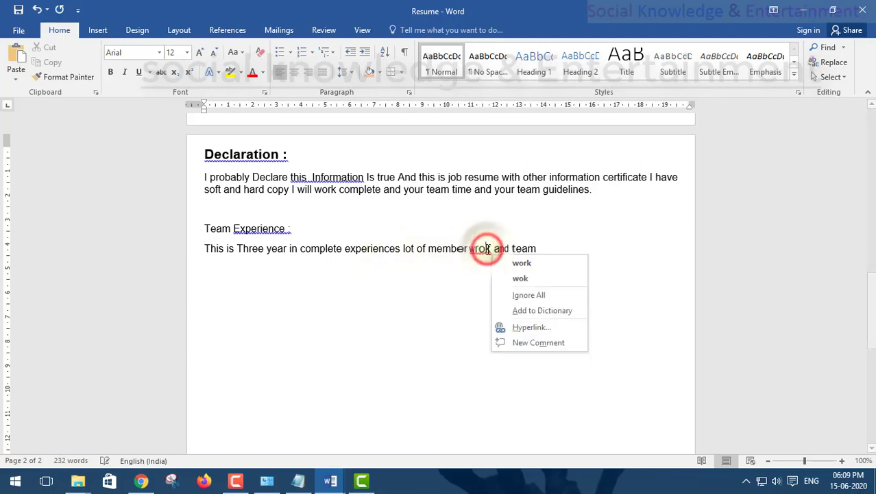
left_click(499, 262)
left_click(554, 254)
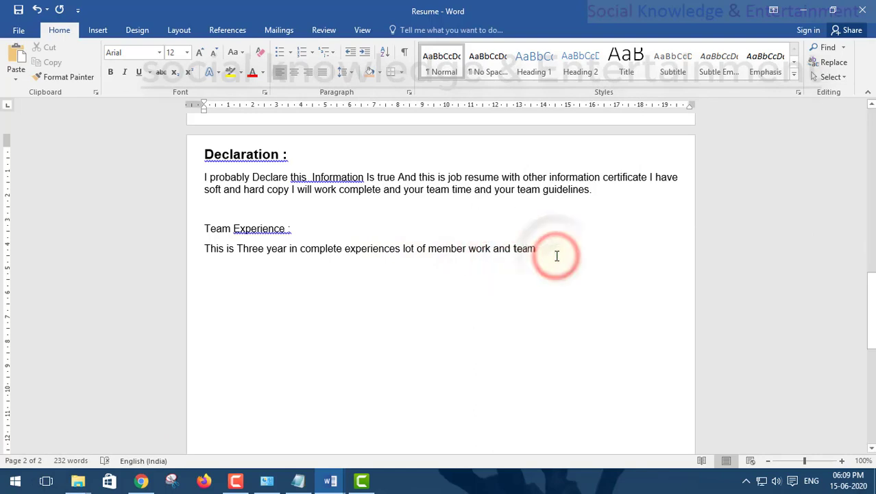
- Add "lidder with board of directors mitnig through" to the team experience paragraph
type("lidd")
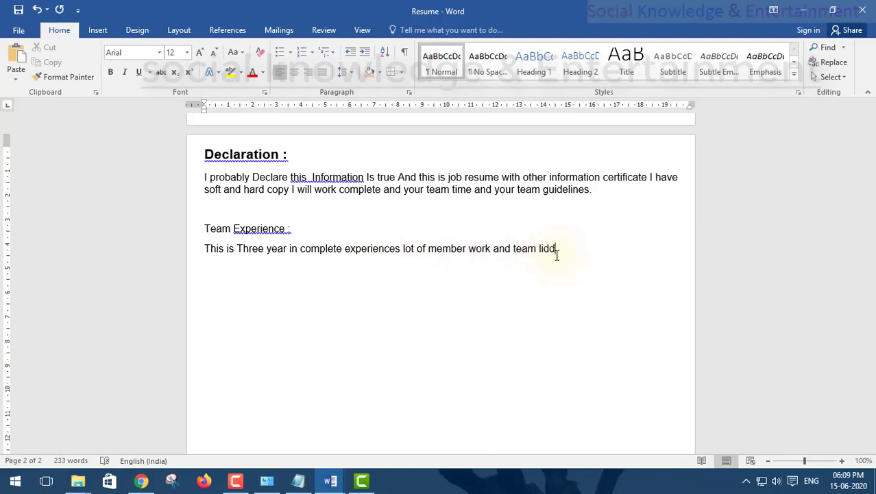
type("er ")
type("with board of direcotors ")
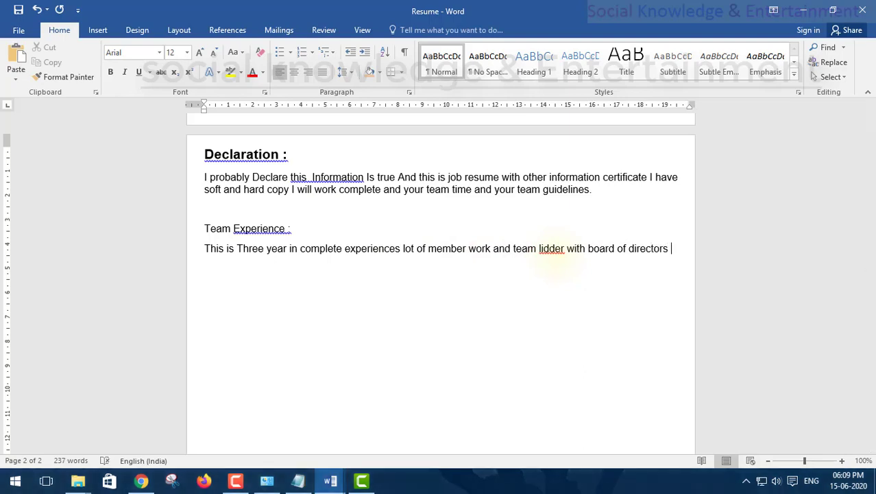
type("mitnig throu")
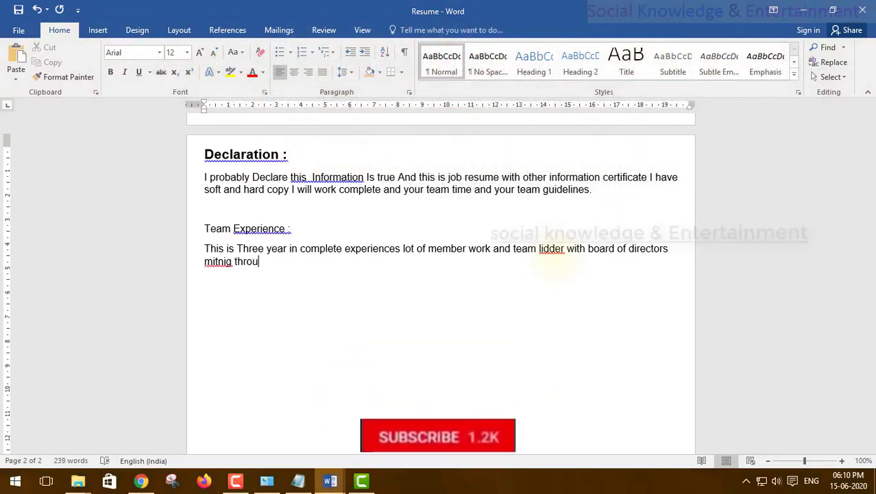
key("BackSpace")
type("gh")
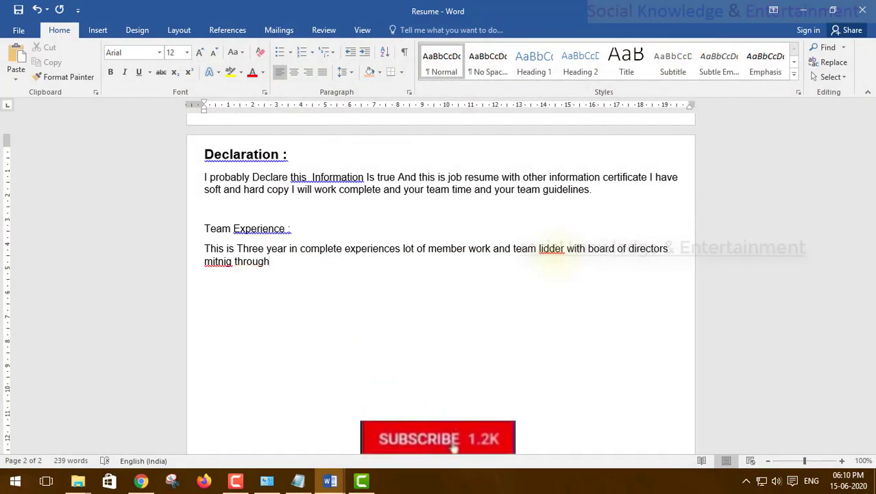
- Correct the misspelled word "mitnig" to "meeting" in the team experience paragraph
right_click(216, 262)
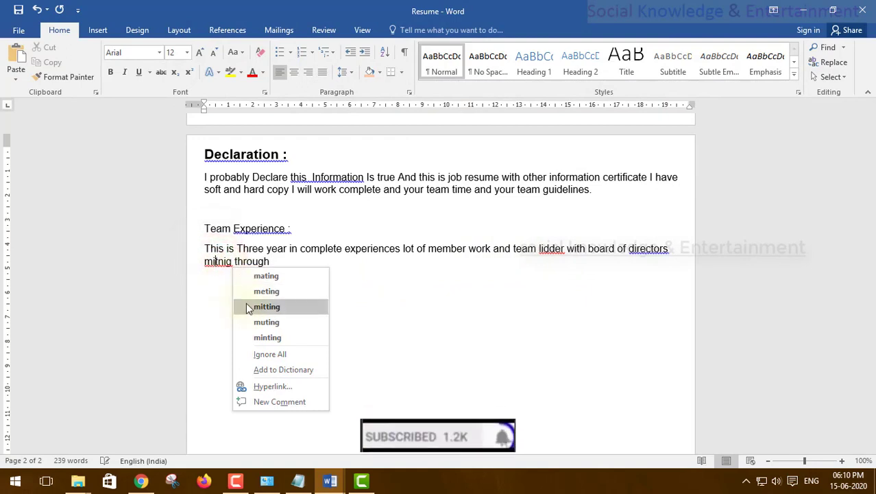
left_click(366, 294)
double_click(214, 262)
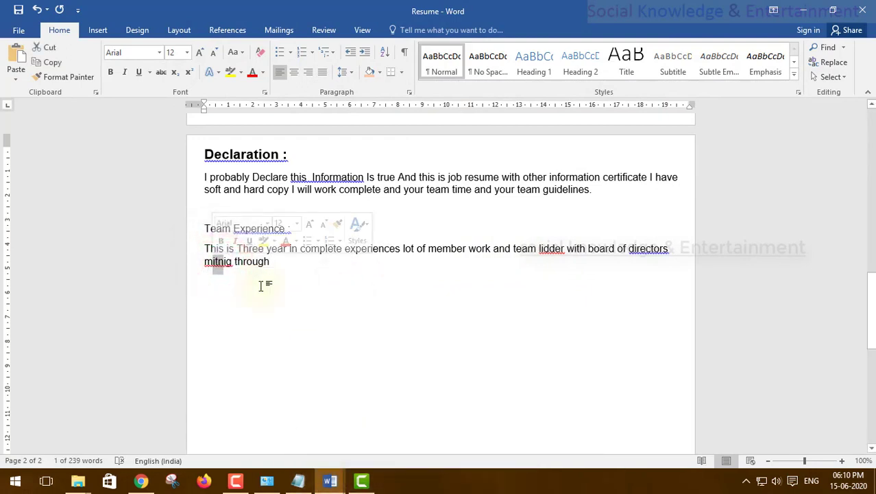
type("eeting")
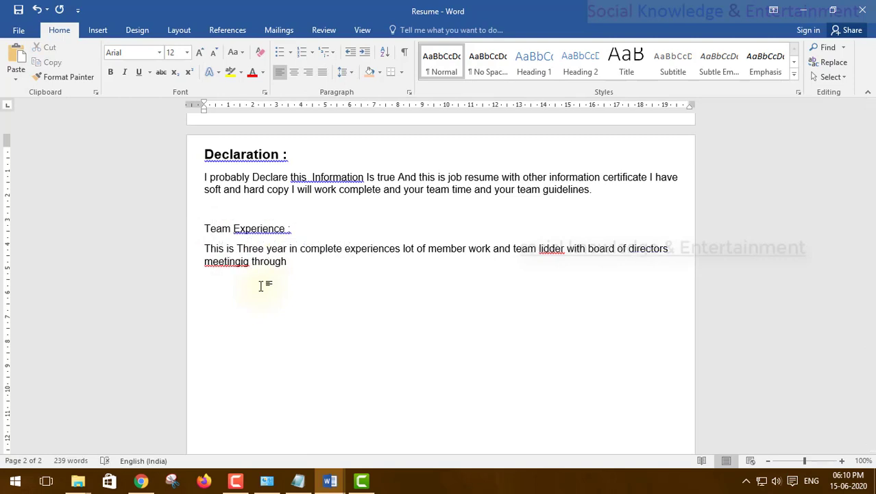
key("Delete")
key("Delete")
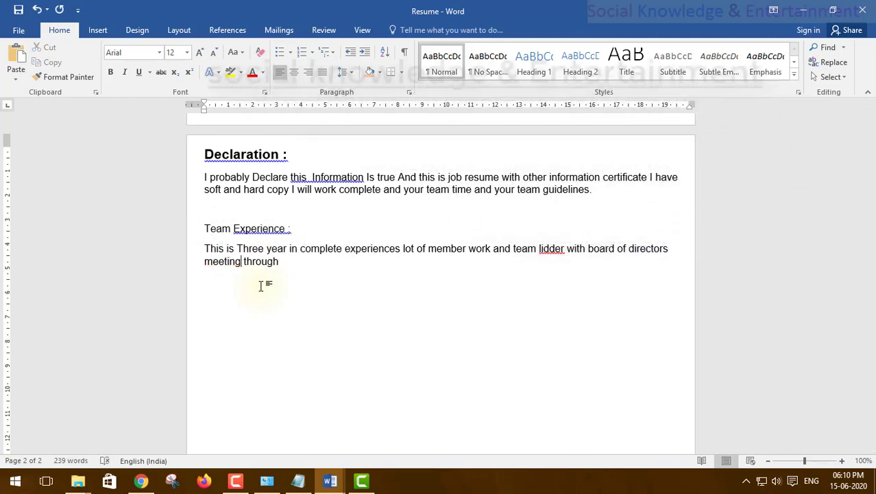
key("End")
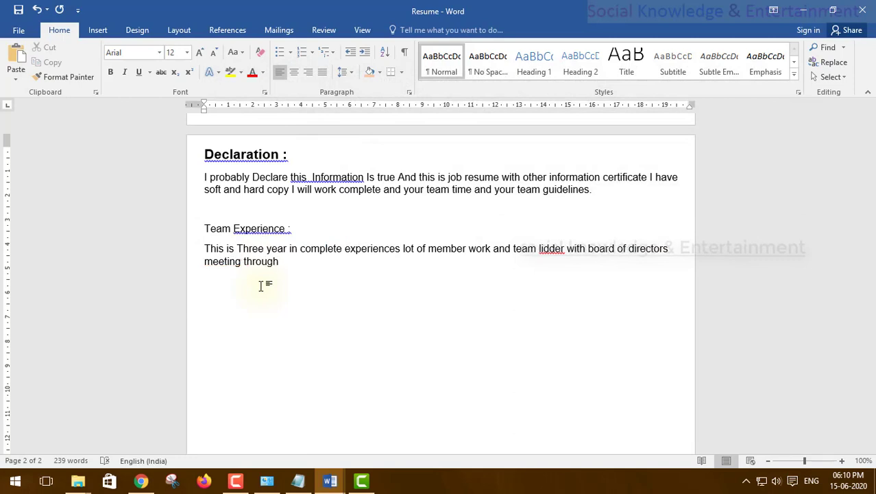
- Finish the team experience paragraph with "right perform and working of department I always try handle."
type("right perform")
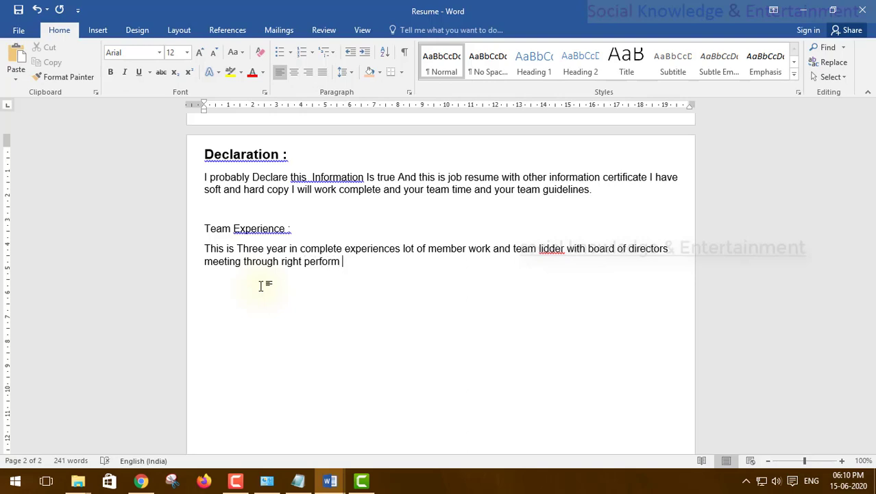
type(" and working ")
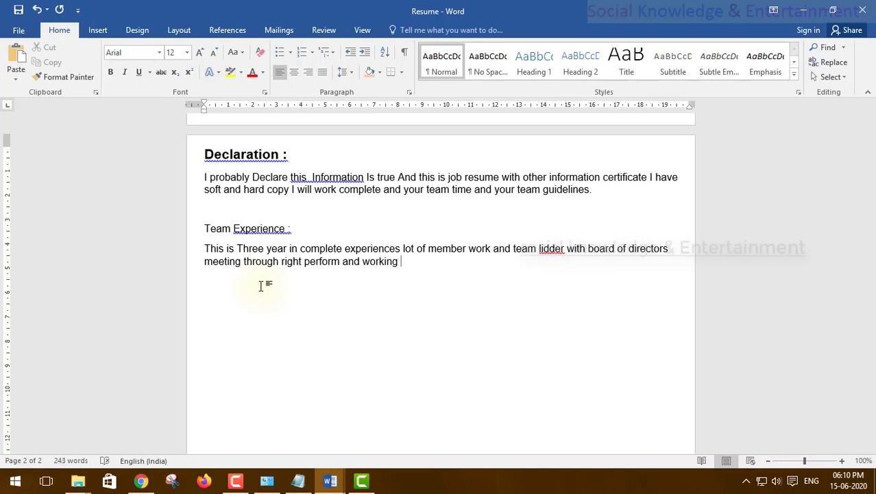
type("cof depan")
type("tment s")
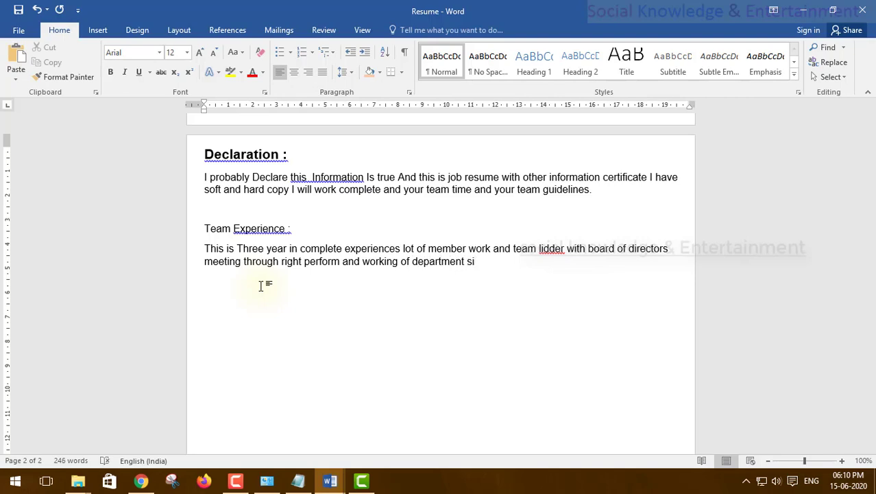
key("BackSpace")
type("hai always ")
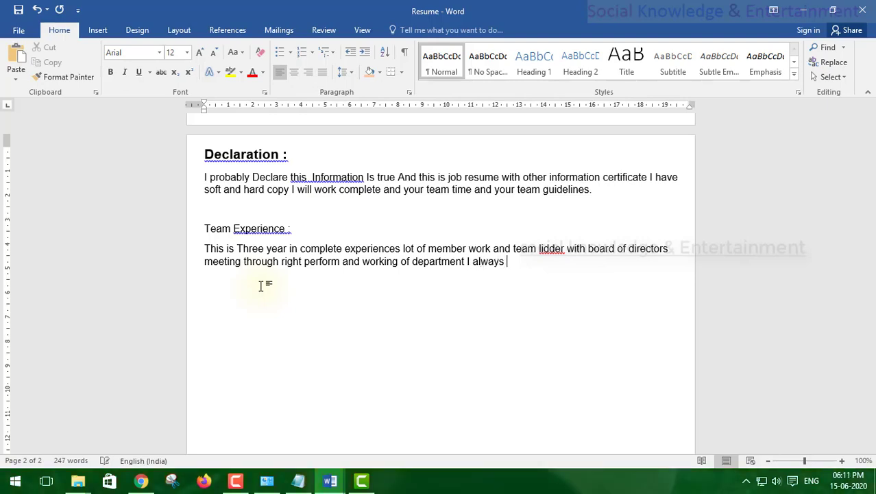
type("try handle.")
- Make the "Team Experience :" heading bold and increase its font size by two steps
triple_click(266, 229)
double_click(270, 229)
triple_click(281, 230)
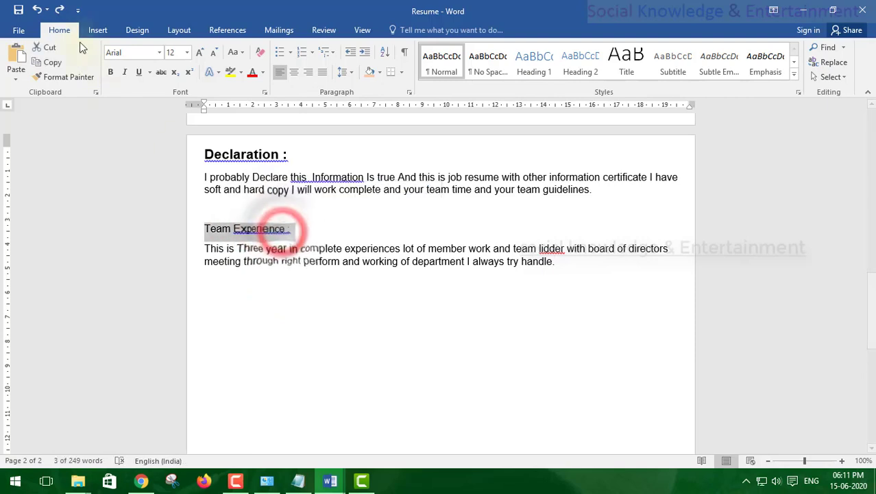
left_click(111, 72)
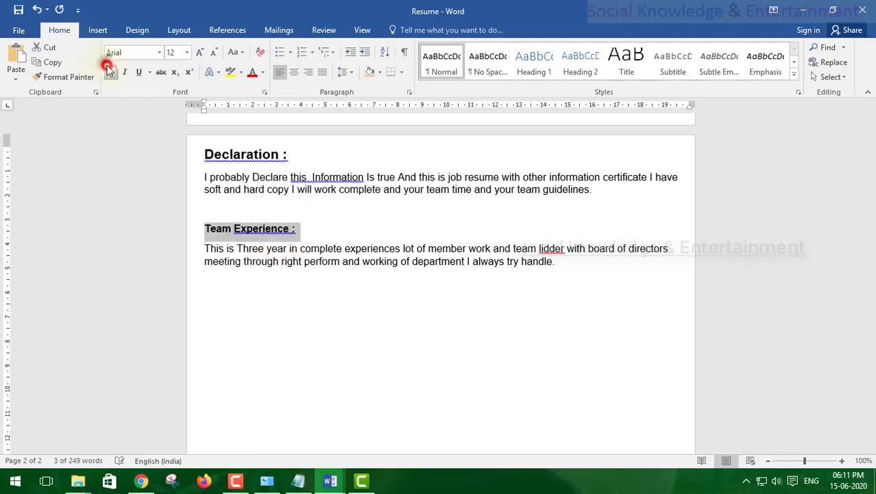
left_click(200, 53)
left_click(199, 53)
- Try removing the empty line between the declaration paragraph and the "Team Experience :" heading, and put it back
left_click(238, 207)
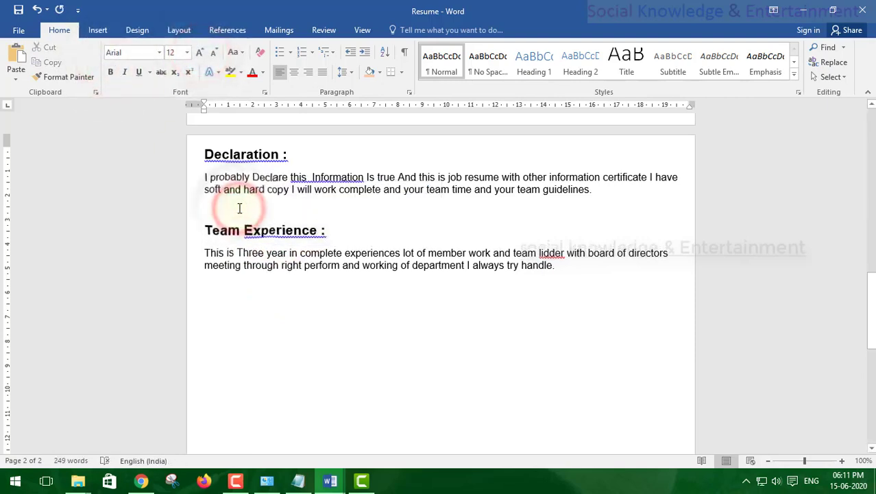
key("BackSpace")
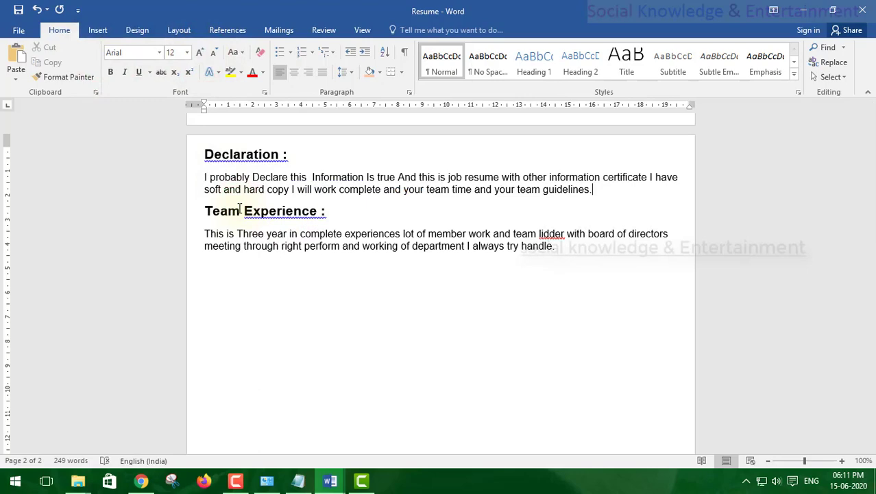
scroll(236, 321, "down", 2)
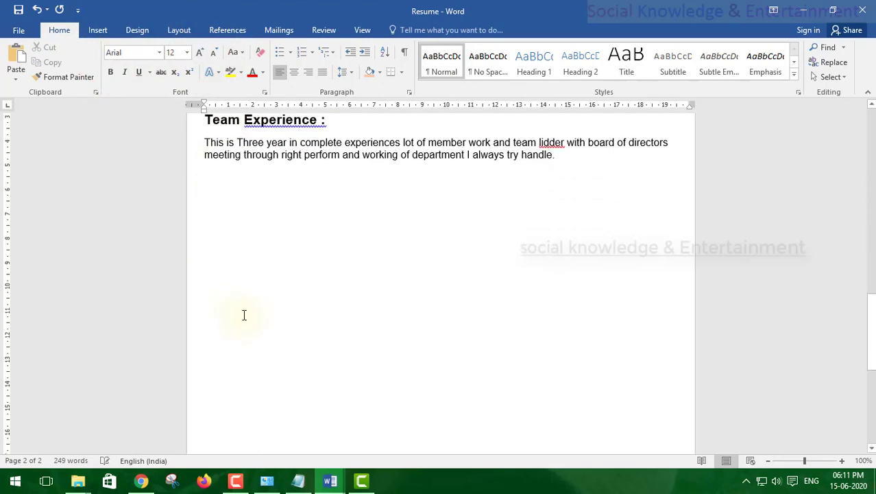
scroll(246, 302, "up", 5)
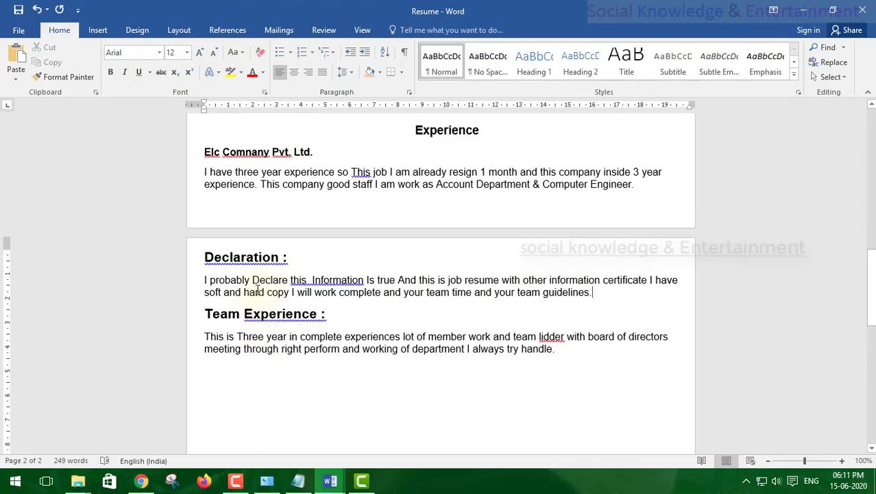
left_click(562, 313)
key("Return")
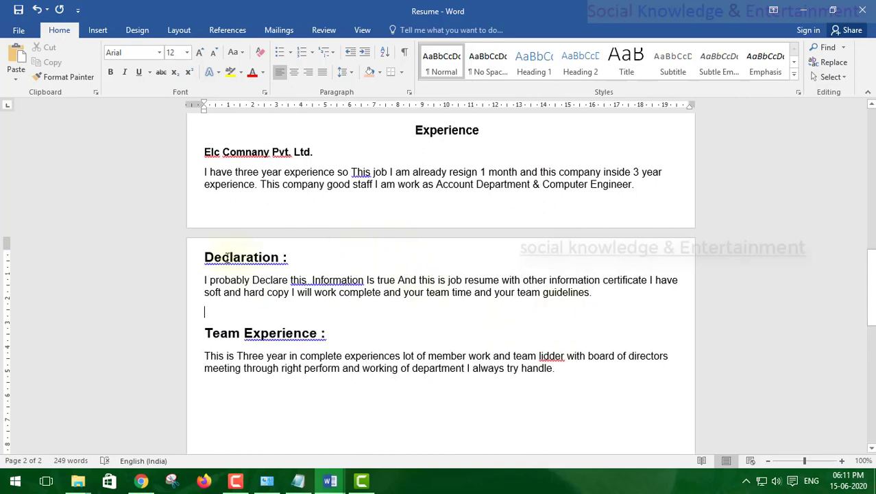
- Insert an empty line above the "Declaration :" heading at the start of the second page
left_click(207, 256)
key("Return")
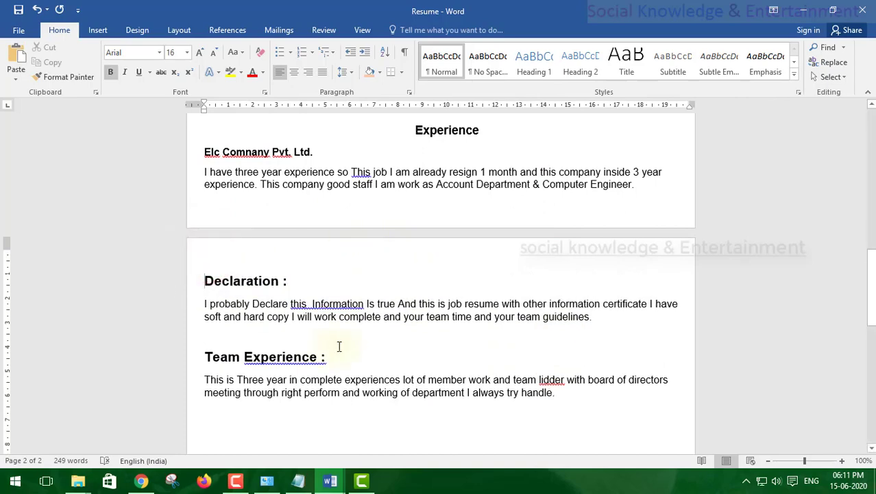
scroll(338, 346, "up", 5)
scroll(342, 346, "up", 6)
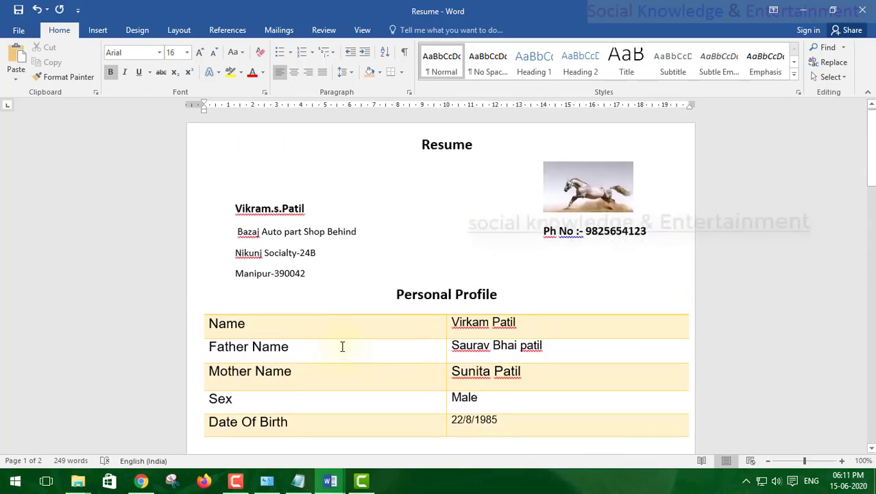
scroll(342, 346, "down", 10)
scroll(342, 346, "up", 6)
scroll(342, 346, "down", 3)
- Check the spelling suggestions for "lidder" in the team experience paragraph and try retyping the word
left_click(342, 346)
scroll(343, 346, "down", 1)
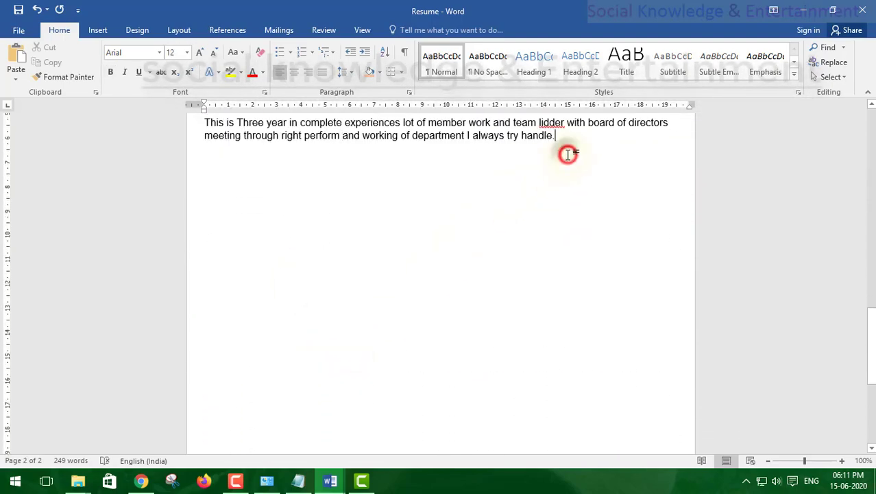
right_click(557, 126)
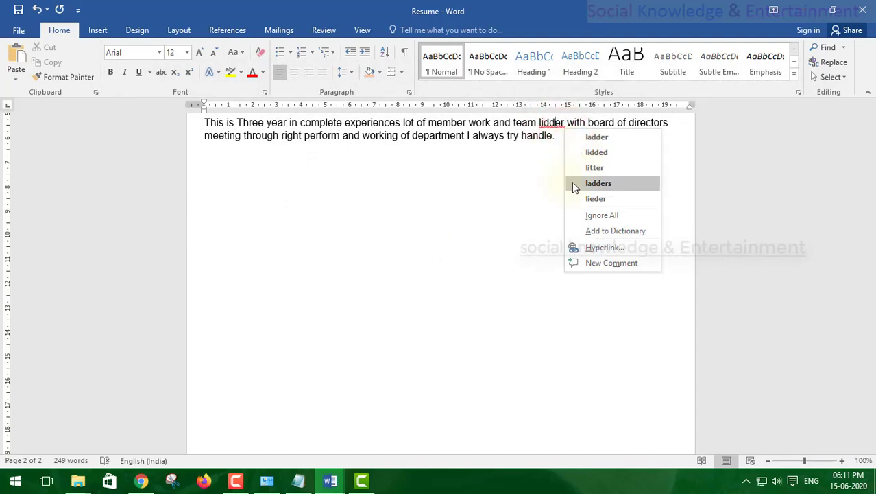
left_click(545, 143)
left_click(550, 124)
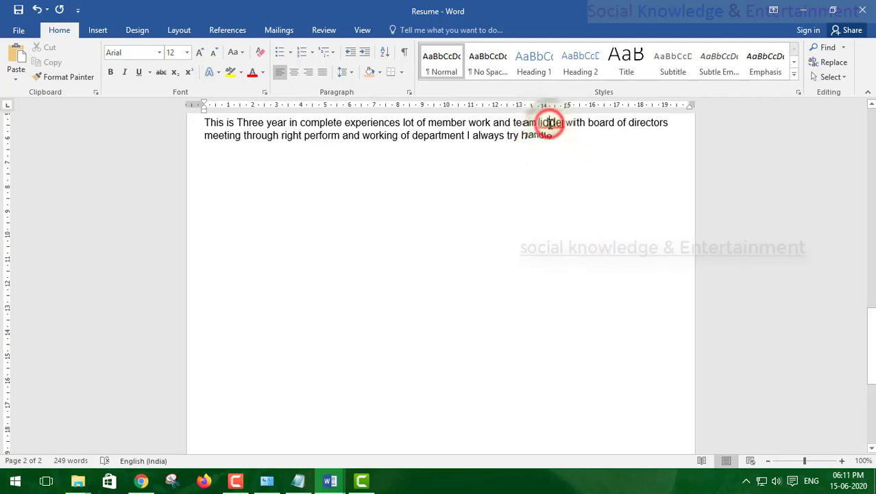
double_click(550, 124)
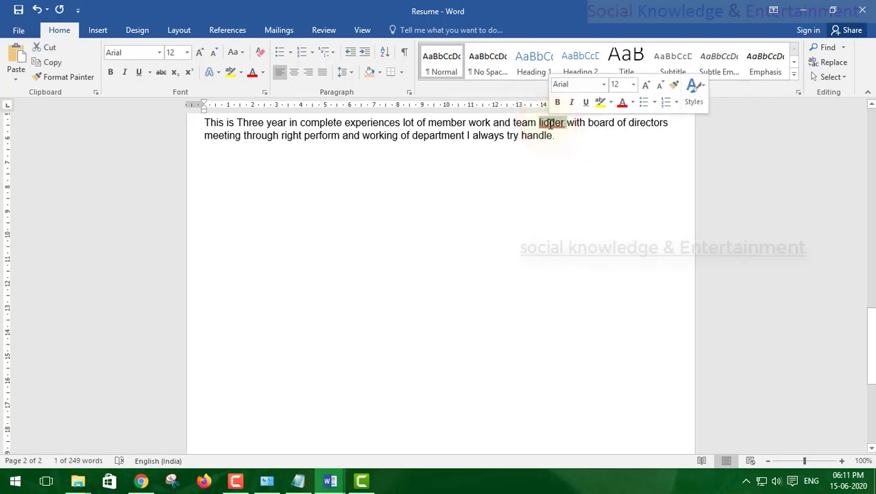
type("li")
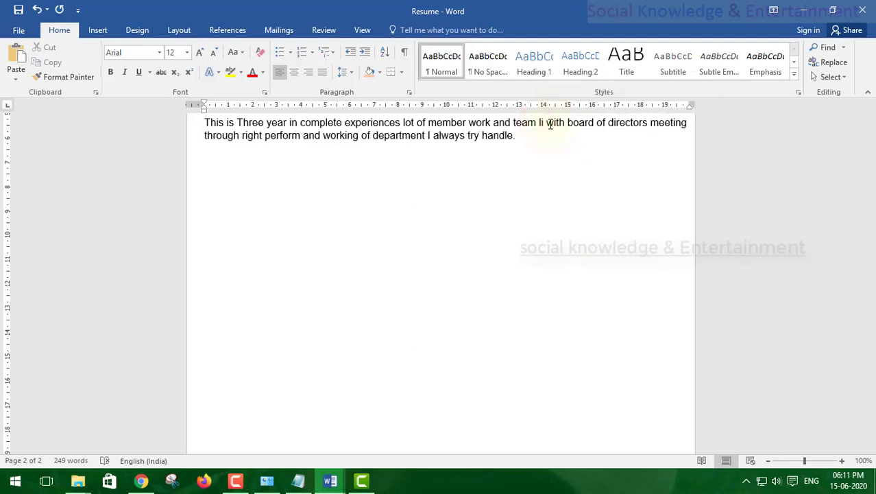
type("dder")
left_click(659, 186)
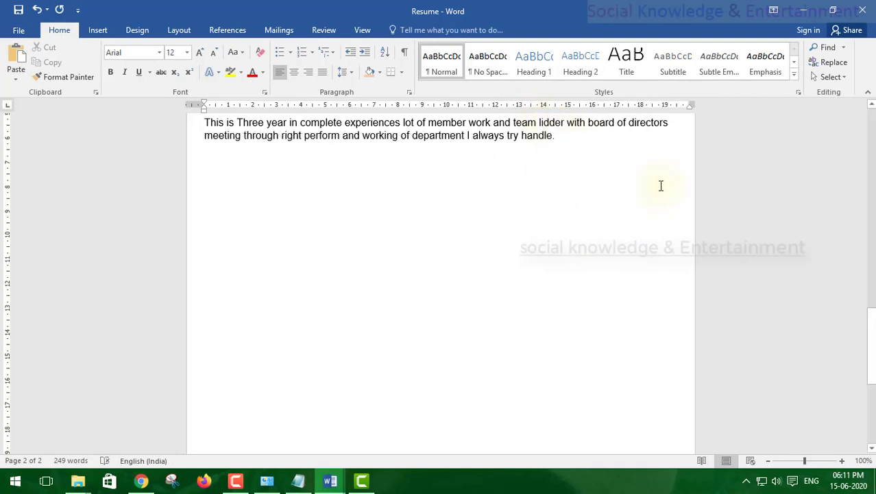
- Replace the misspelled word "lidder" in the team experience paragraph with "Leaders"
left_click(548, 123)
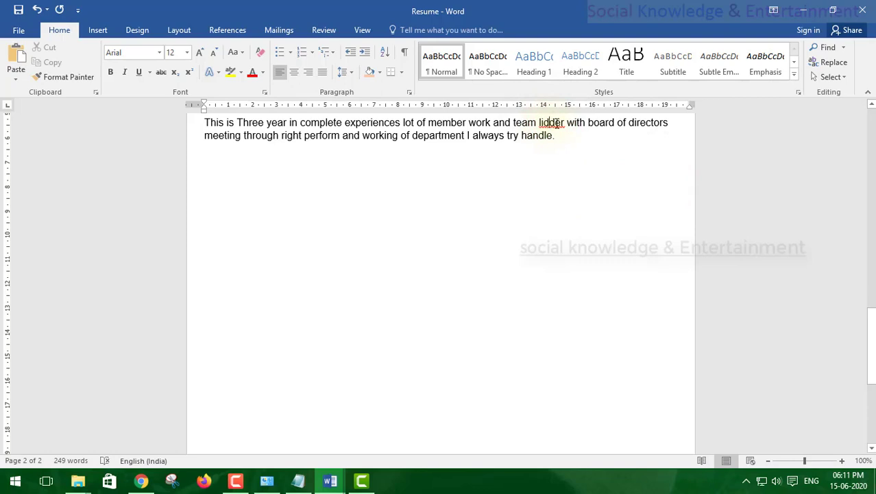
left_click_drag(562, 123, 541, 124)
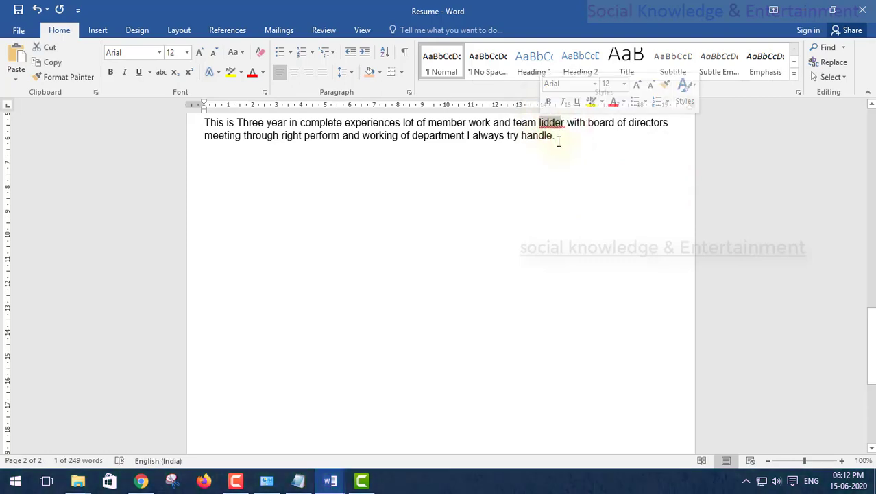
type("Leaders")
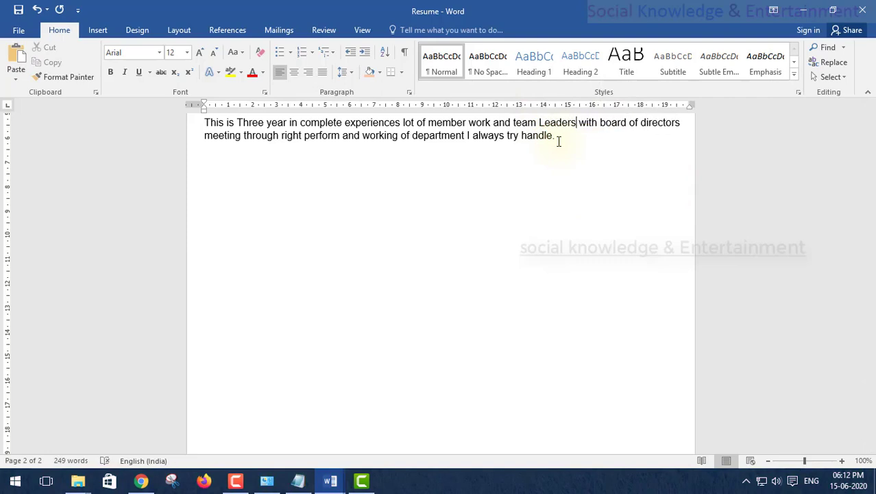
left_click(563, 176)
left_click(536, 210)
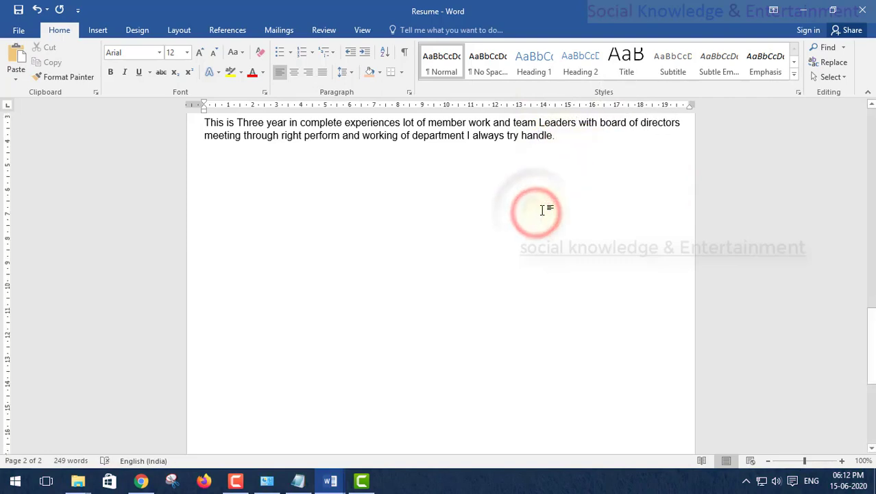
- Add the label "Place :" below the team experience paragraph, leaving one empty line between them
scroll(541, 209, "up", 1)
left_click(564, 200)
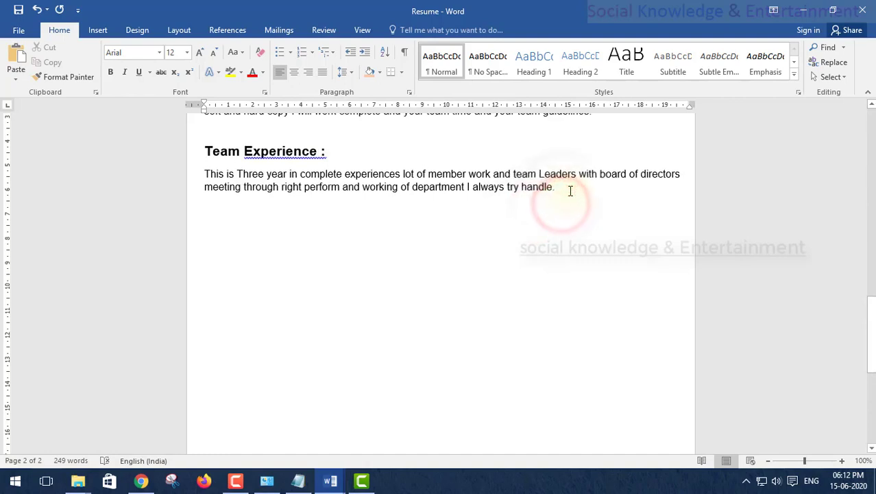
key("Return")
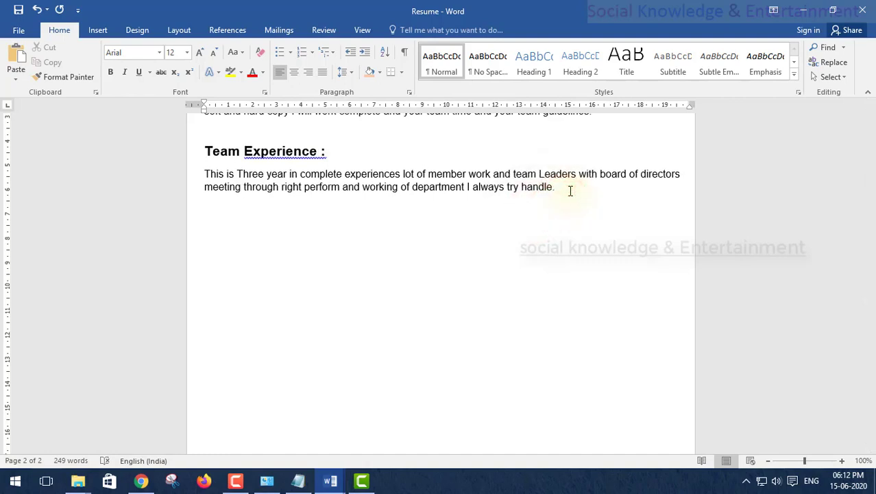
key("Return")
type("P")
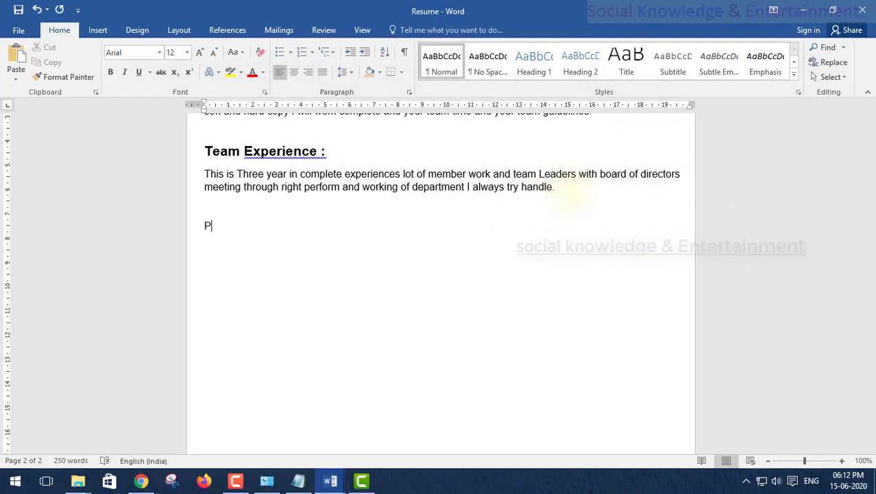
type("lca")
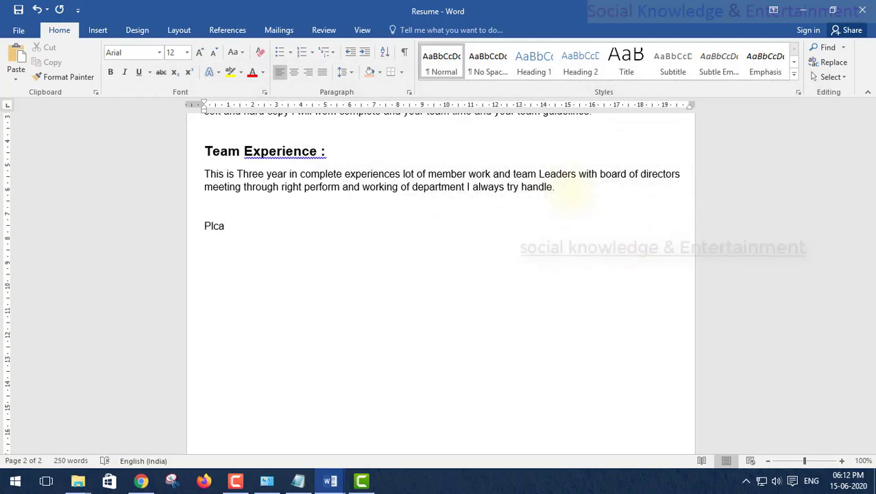
key("BackSpace")
type("ce :")
- Enter "Manipur" as the place after the "Place :" label
scroll(569, 191, "up", 10)
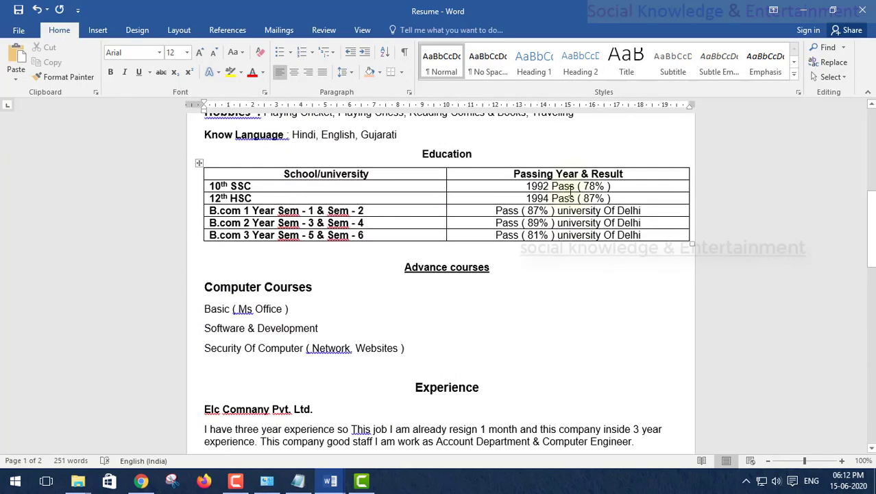
scroll(569, 191, "up", 8)
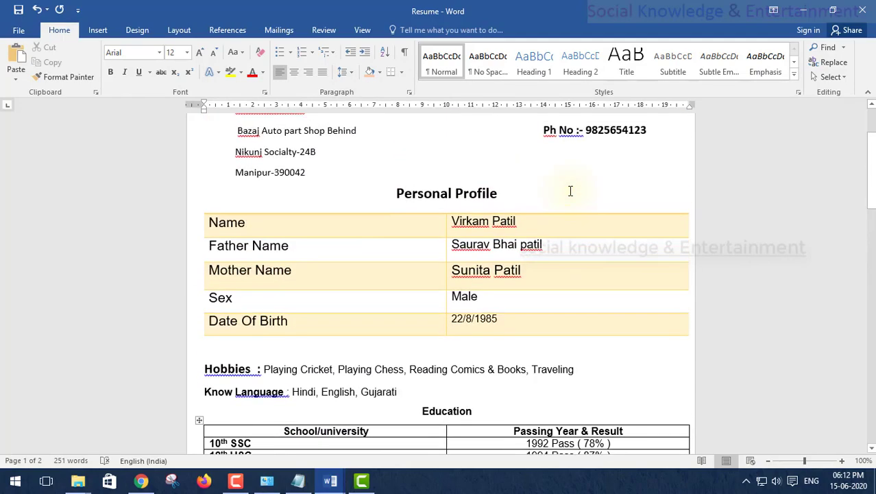
scroll(569, 190, "down", 18)
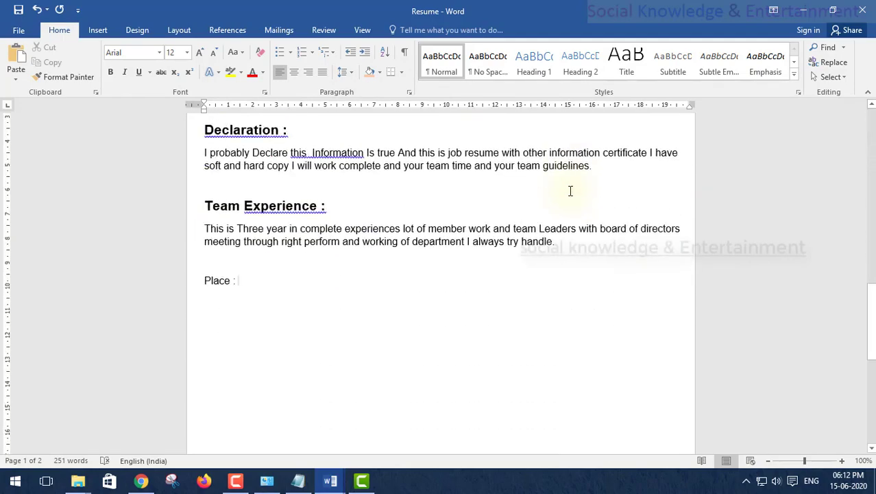
type("Mani")
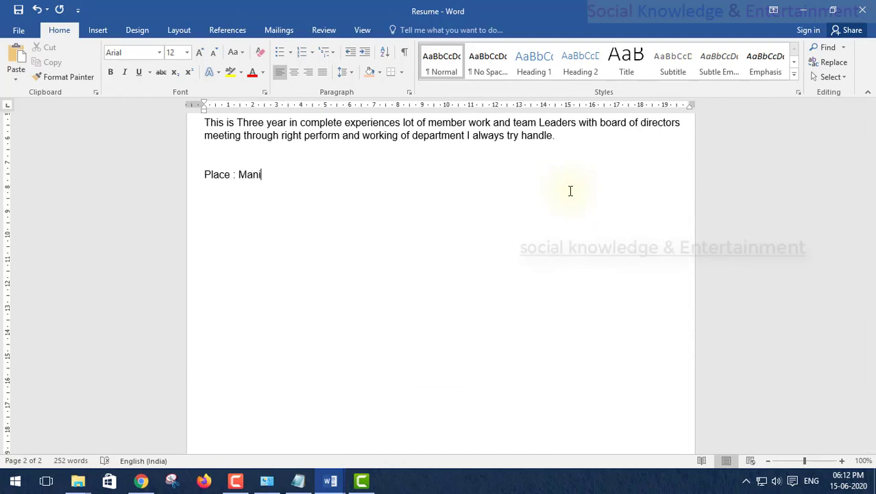
type("pur")
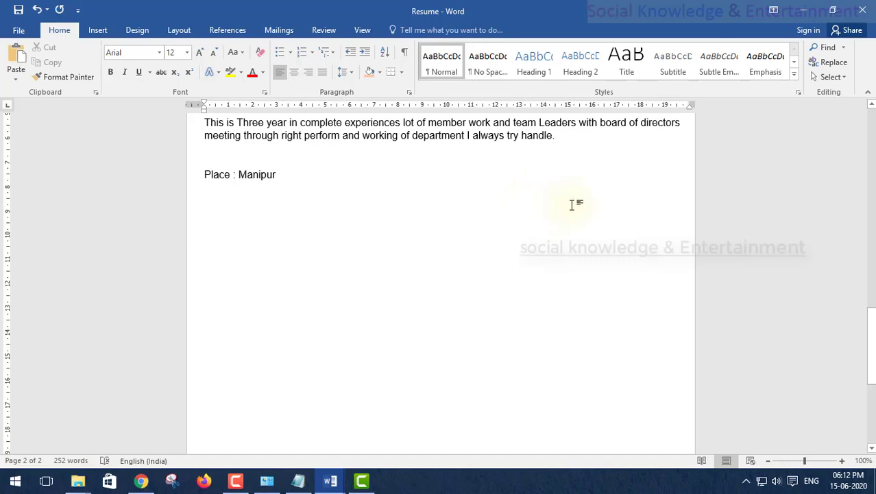
- Add the label "Date :" on the same line as the place, spaced over with tabs, and save the document
key("Tab")
key("Tab")
key("Tab")
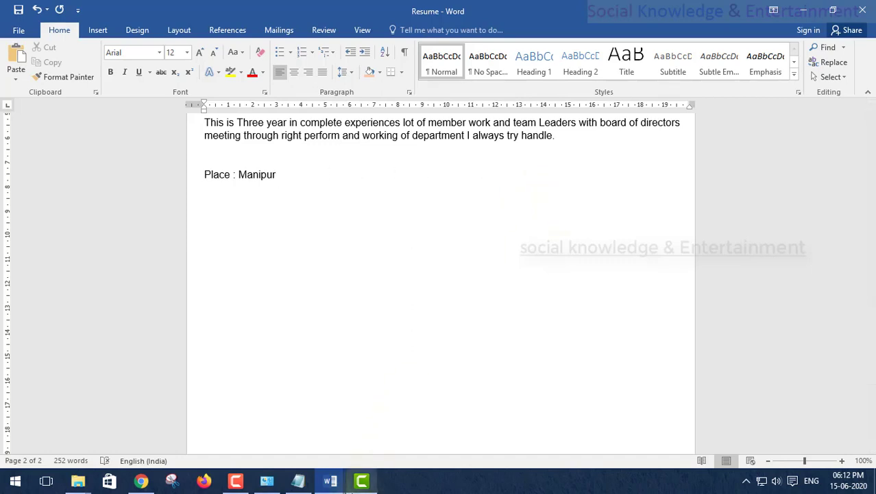
type("Date")
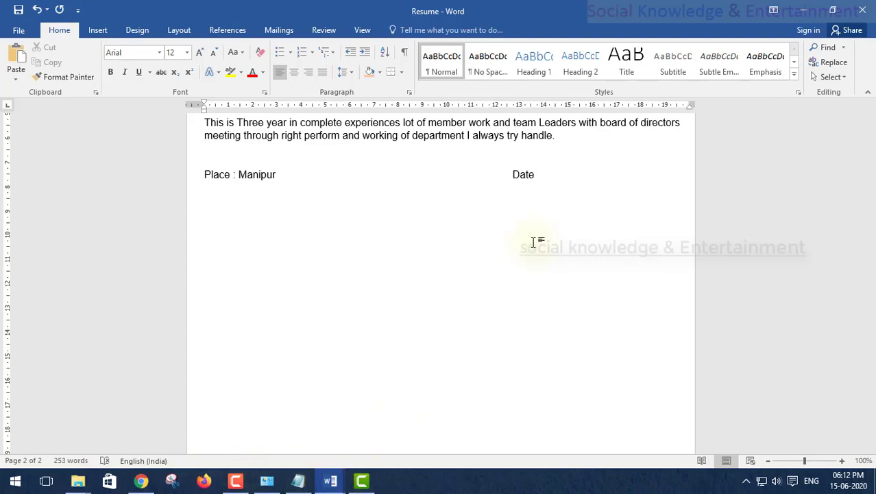
type(" :")
left_click(532, 240)
scroll(35, 133, "up", 8)
left_click(19, 10)
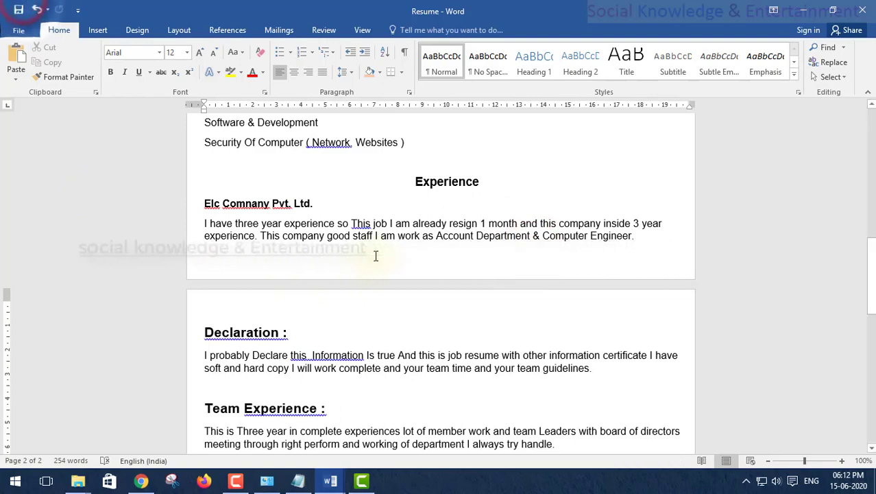
- Review the whole resume from the title and personal profile through to the place and date line
scroll(376, 255, "up", 15)
scroll(376, 255, "down", 11)
scroll(375, 255, "down", 12)
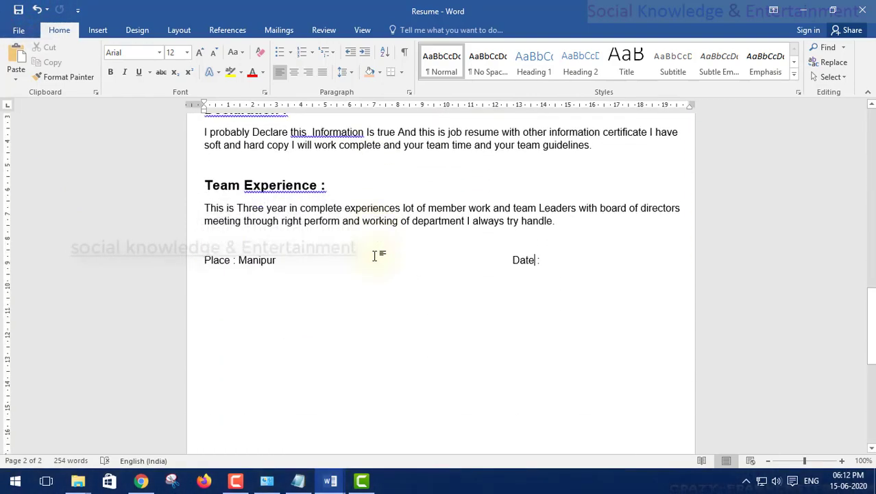
scroll(375, 255, "up", 4)
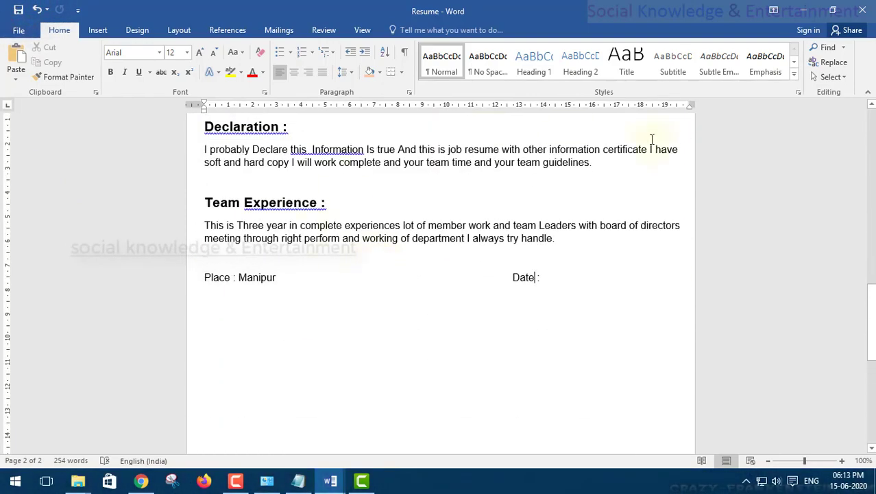
scroll(507, 247, "up", 20)
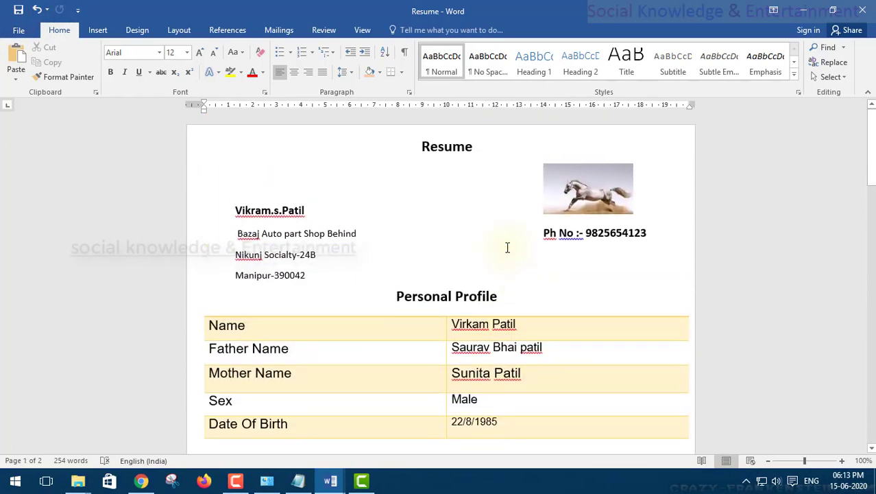
scroll(507, 247, "down", 1)
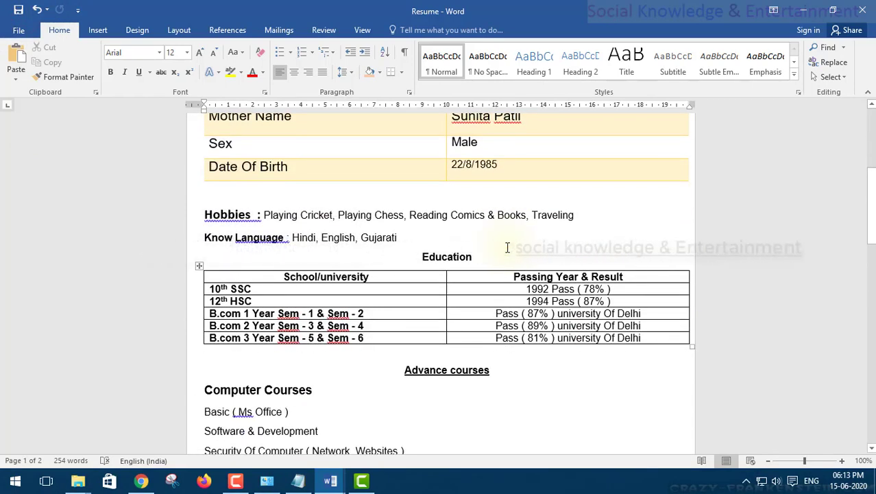
scroll(507, 247, "down", 15)
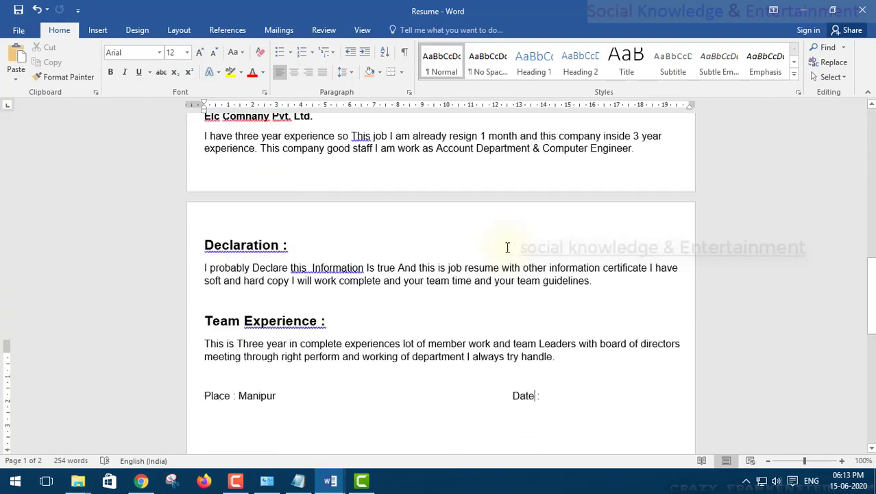
scroll(507, 248, "up", 16)
scroll(507, 248, "up", 8)
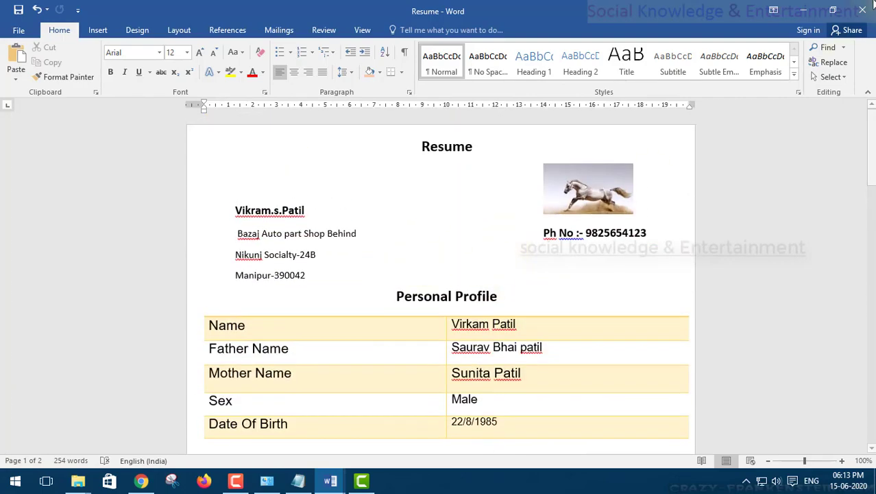
- Close the resume document and move the Latter 2, Latter 1 and Resume files to new spots on the desktop
left_click(862, 10)
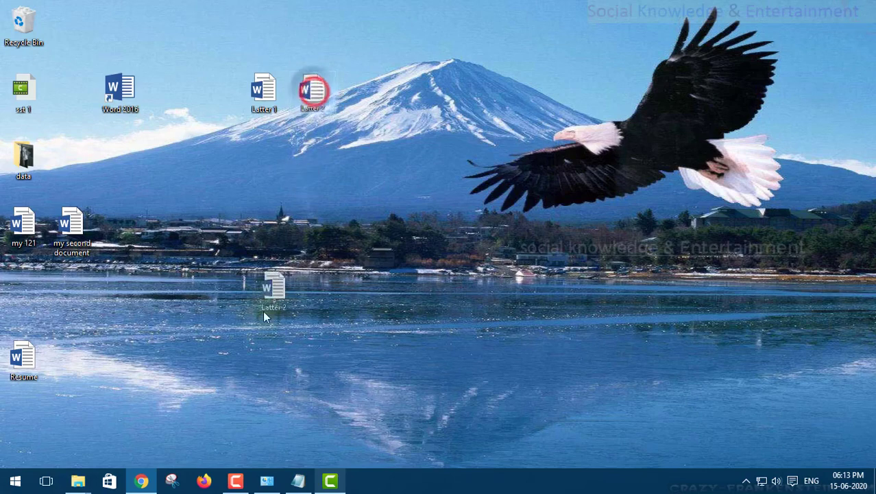
left_click_drag(274, 299, 239, 358)
left_click_drag(257, 96, 263, 369)
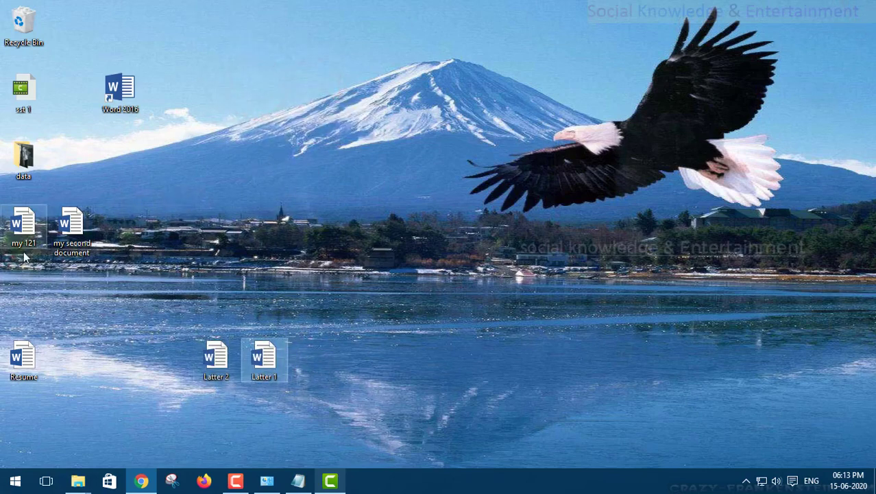
left_click_drag(23, 357, 313, 227)
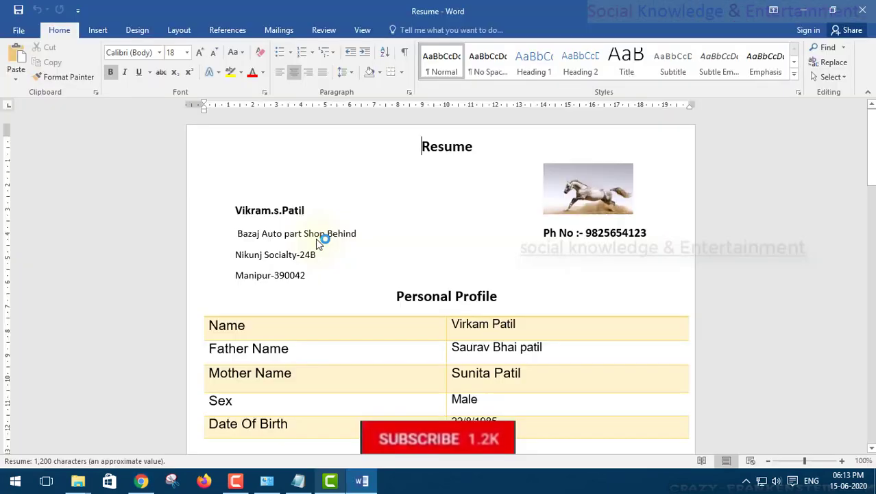
- Look through the reopened resume, check both pages in the print preview, and close the document
scroll(303, 245, "down", 7)
scroll(302, 244, "down", 10)
scroll(307, 284, "up", 20)
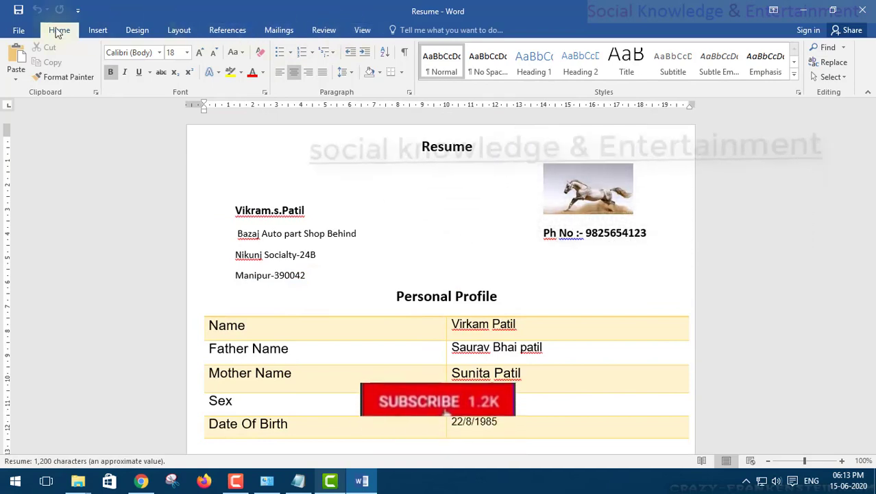
left_click(19, 32)
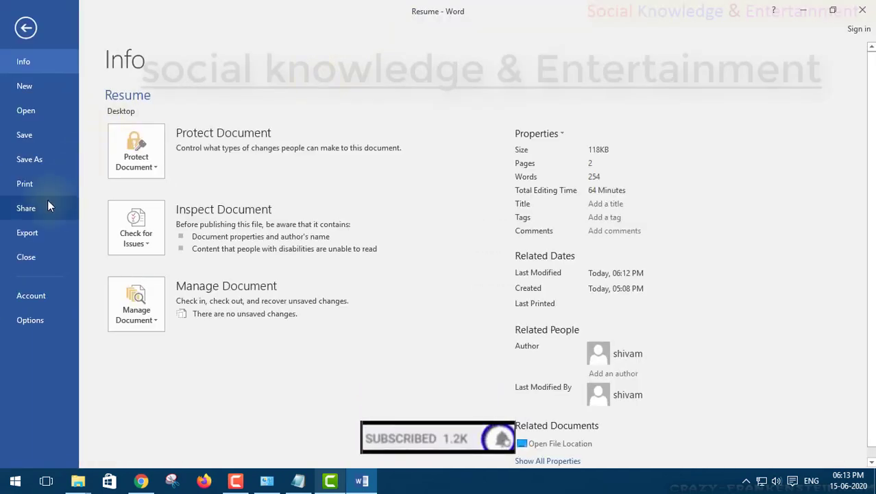
left_click(43, 189)
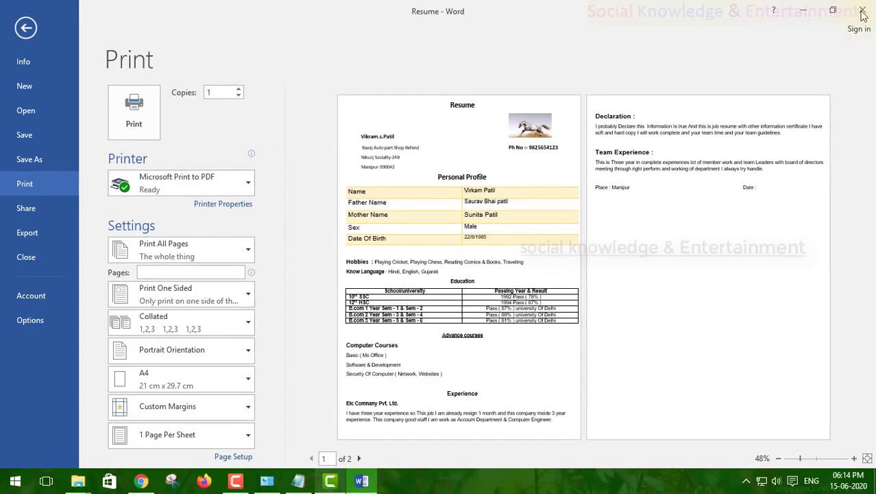
left_click(862, 11)
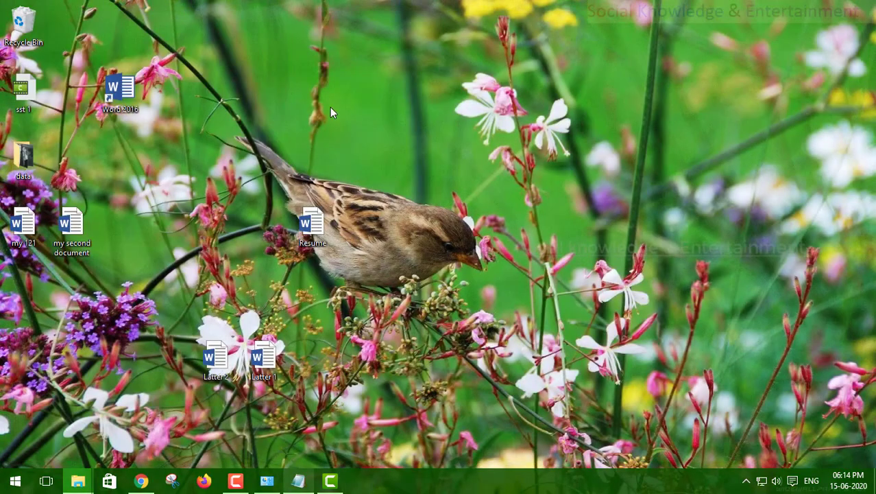
- Move the Resume file to a free spot on the desktop and open it
right_click(342, 85)
left_click(357, 120)
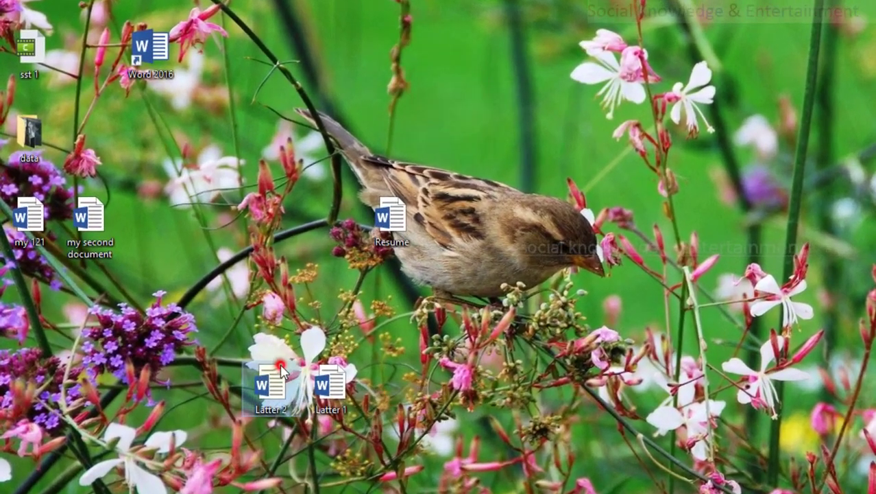
left_click(281, 364)
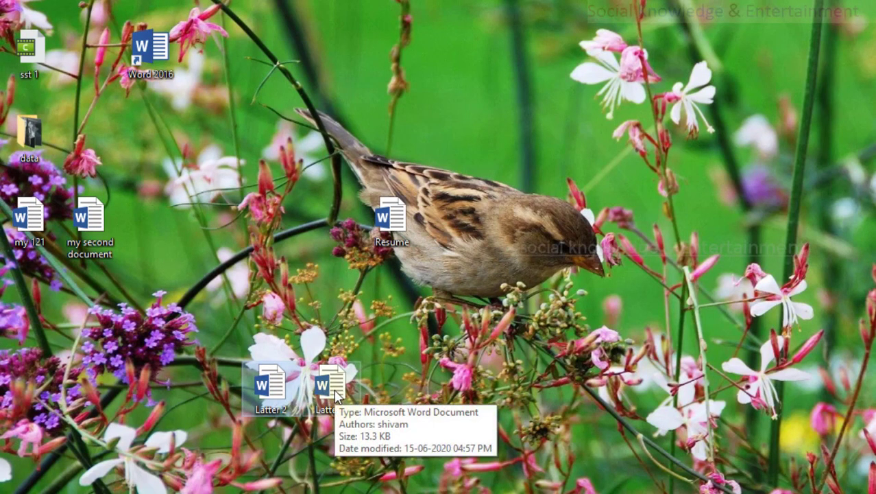
left_click_drag(391, 216, 454, 67)
double_click(455, 67)
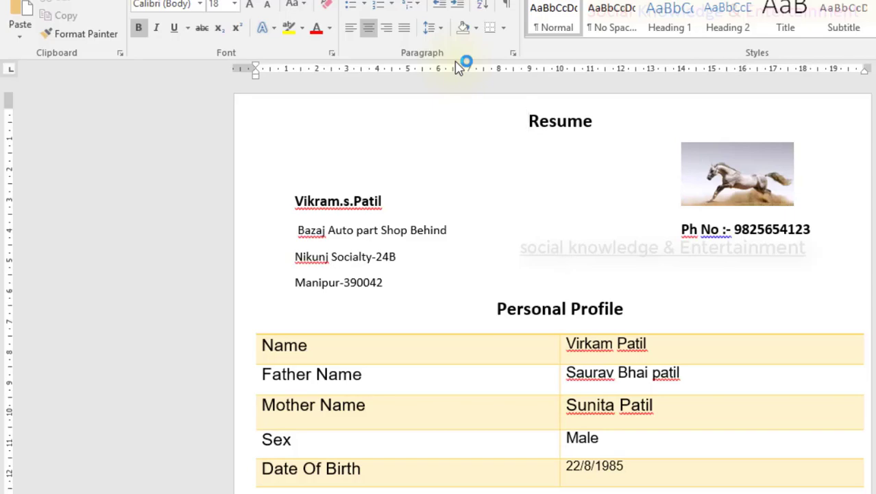
- Apply the yellow banded-row table style to the whole Education table
scroll(531, 223, "down", 9)
left_click_drag(204, 152, 254, 244)
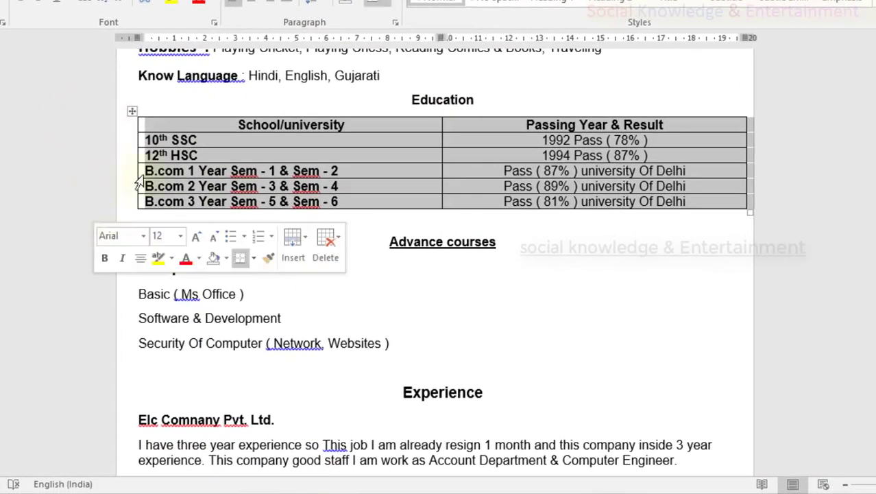
left_click(473, 1)
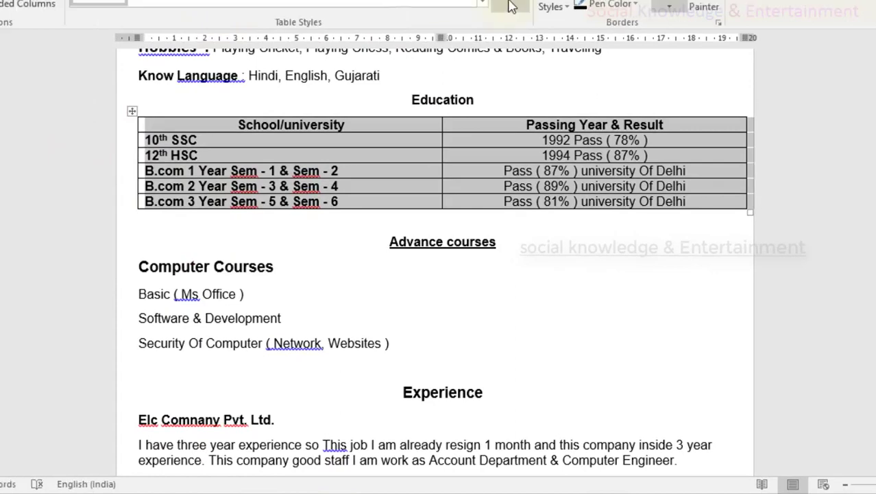
left_click(483, 0)
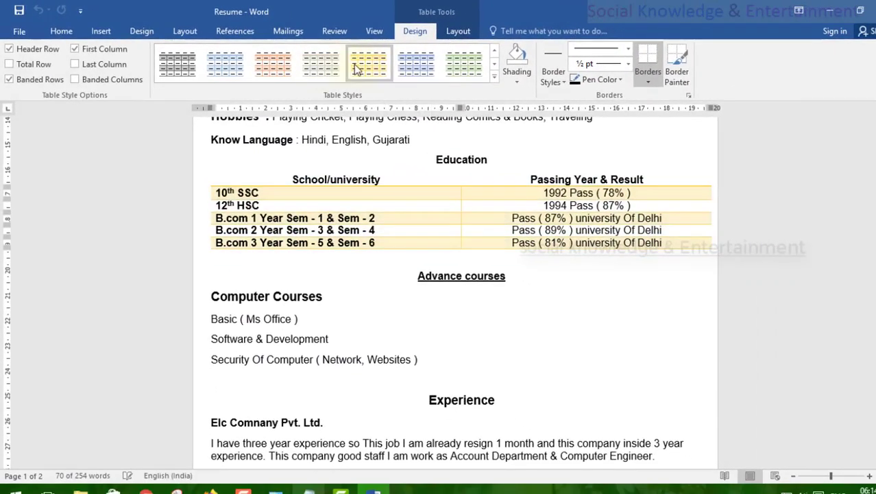
left_click(356, 68)
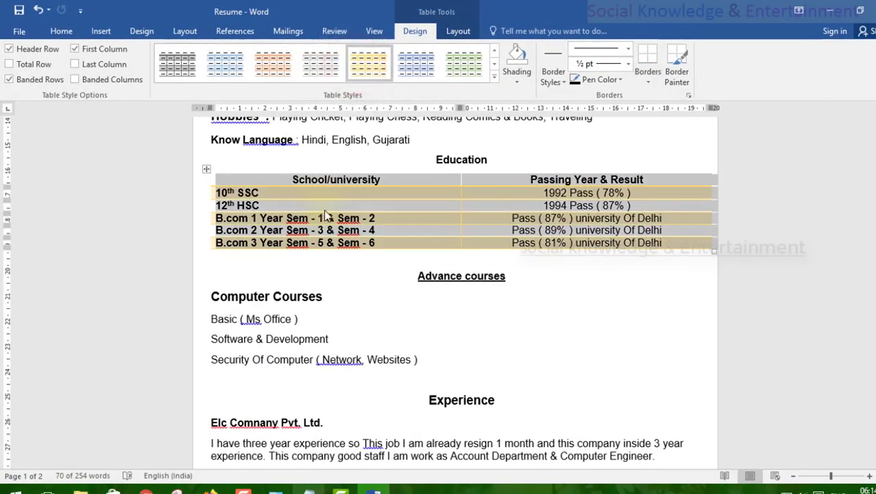
left_click(327, 215)
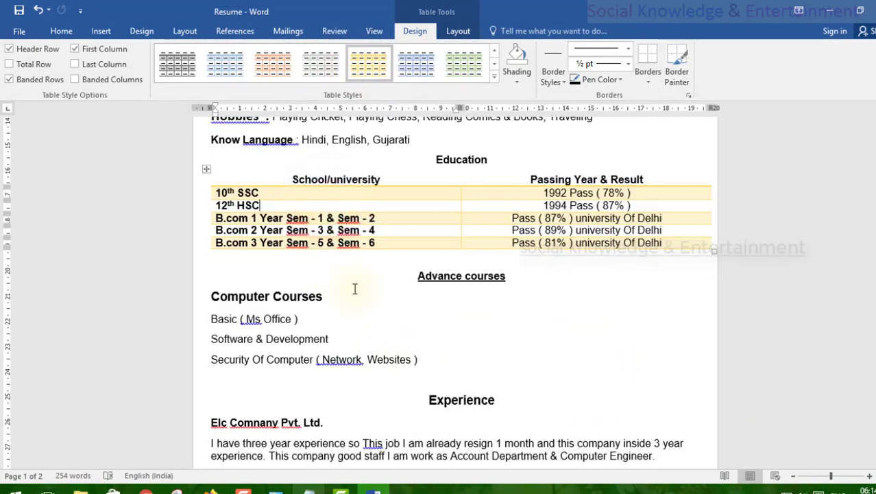
- Increase the font size of all the text in the Education table to 14
left_click_drag(143, 181, 141, 248)
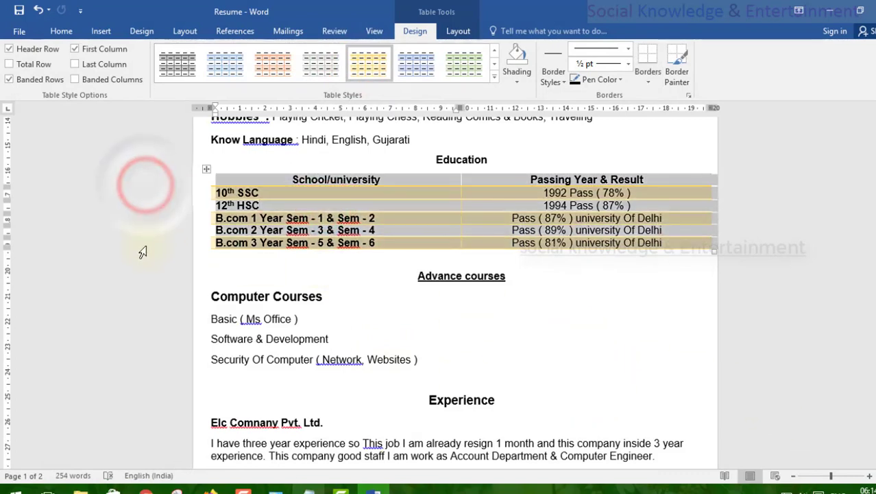
left_click(65, 30)
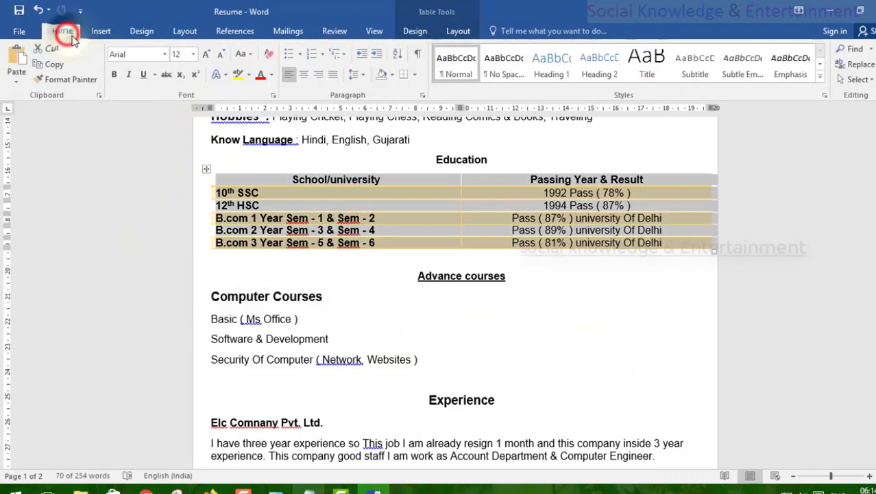
left_click(207, 55)
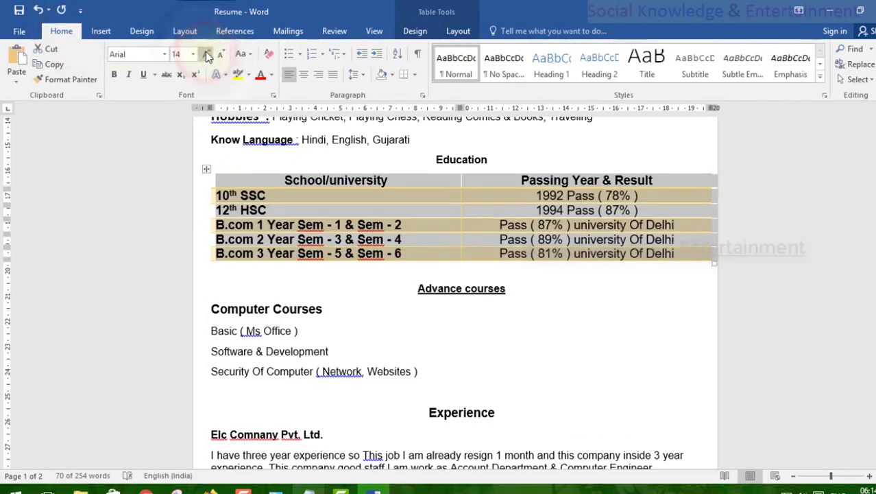
- Restyle the Education table with the black-header grid style that has grey banded rows
left_click(417, 34)
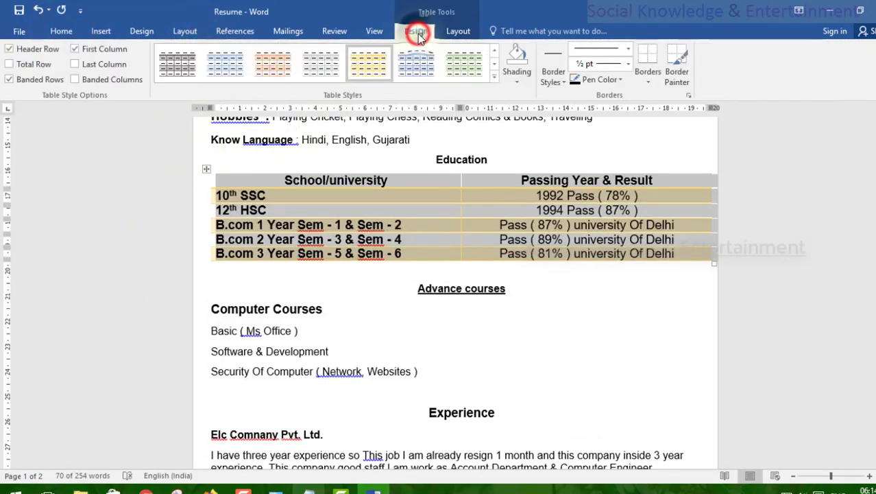
left_click(492, 63)
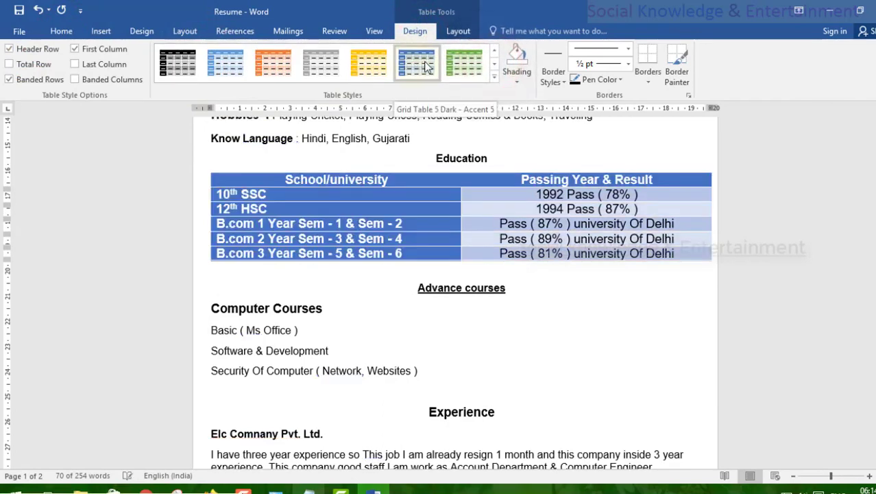
left_click(494, 50)
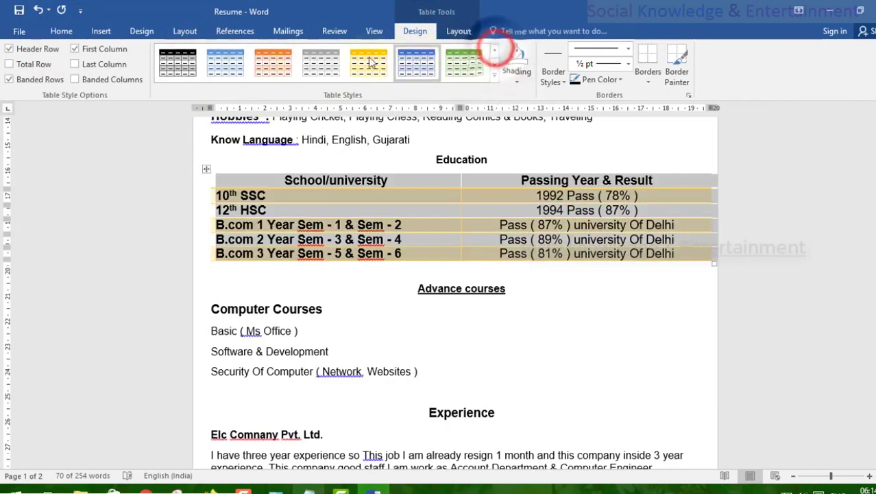
left_click(191, 63)
left_click(253, 290)
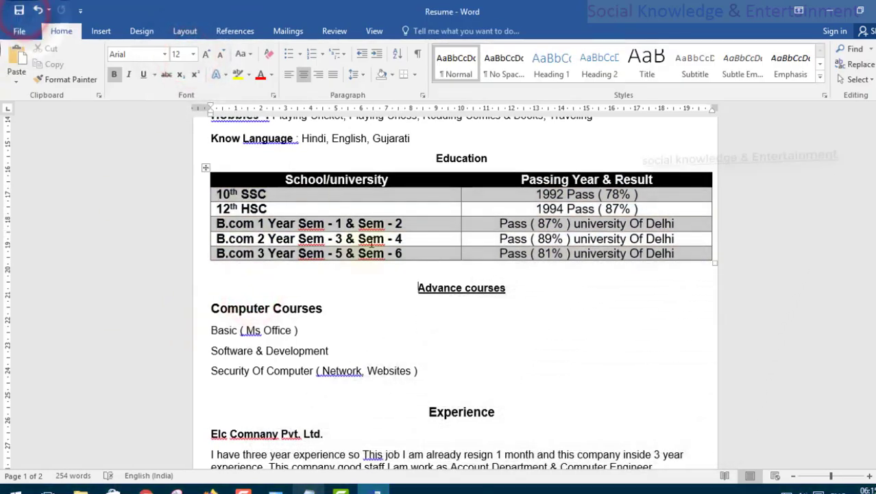
- Review the whole resume, including the restyled Education table
scroll(370, 241, "up", 10)
scroll(552, 332, "down", 20)
scroll(552, 333, "up", 14)
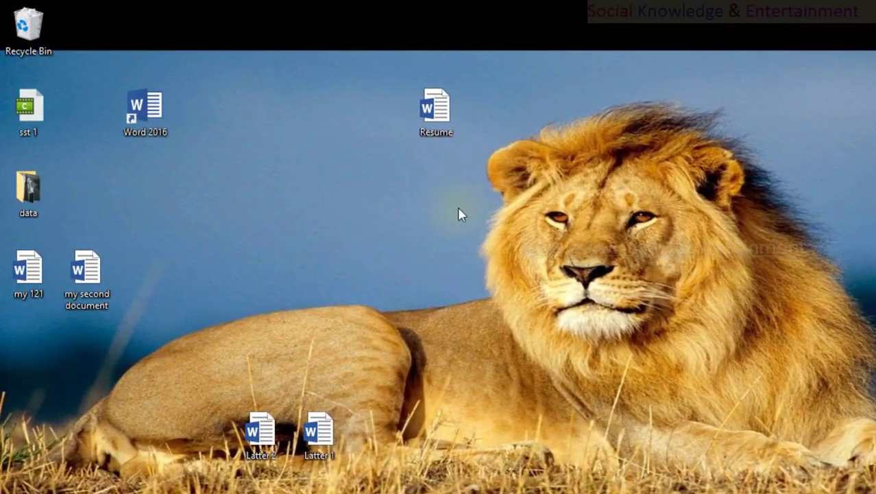
- Arrange the Resume, Latter 1, Latter 2, my second document and my 121 files in a downward-pointing triangle with the Word 2016 shortcut
left_click_drag(424, 157, 263, 103)
left_click_drag(318, 431, 375, 115)
left_click_drag(260, 426, 323, 177)
left_click(117, 265)
left_click_drag(118, 268, 218, 192)
left_click_drag(31, 271, 274, 267)
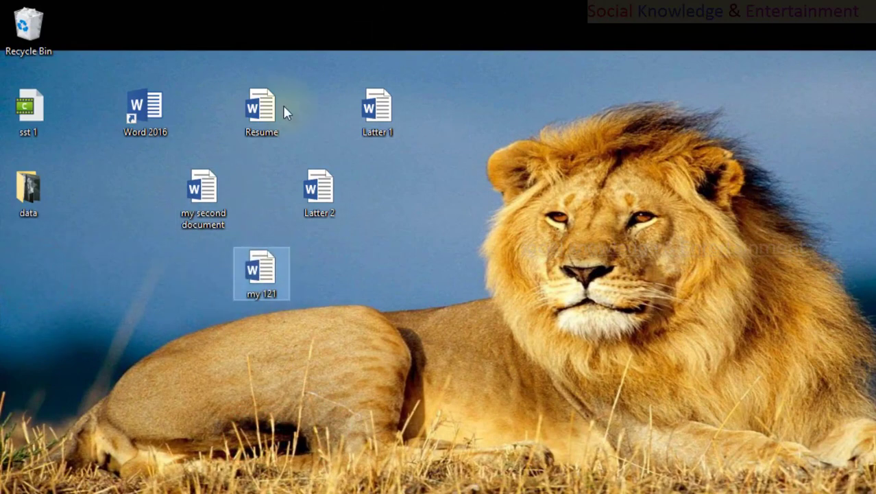
left_click_drag(206, 91, 370, 286)
left_click(370, 287)
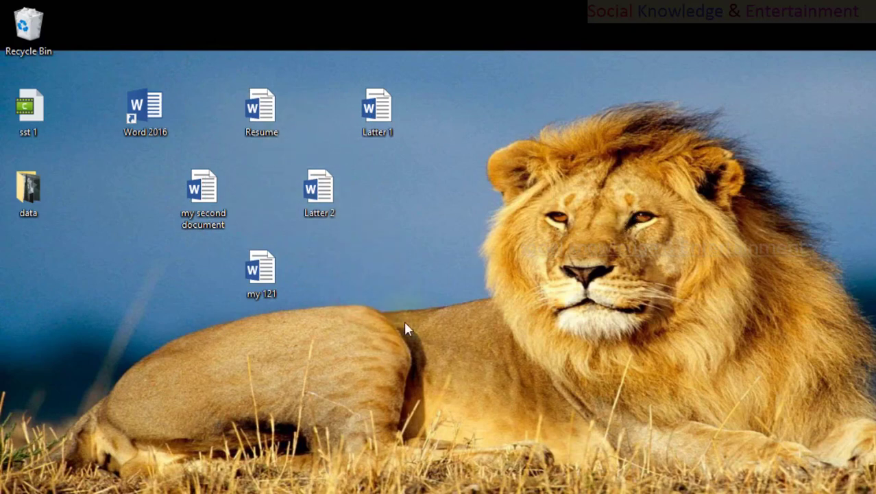
- Start a blank document in Word and bring up the chart types available for insertion
double_click(133, 104)
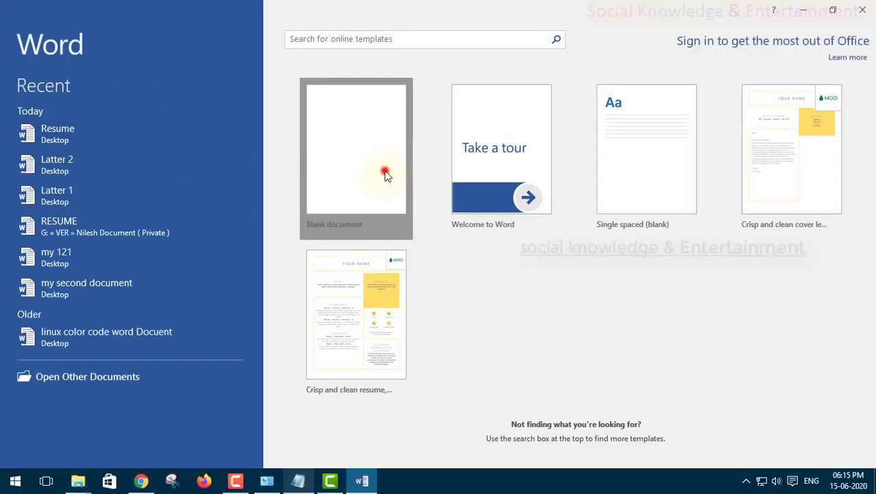
left_click(386, 175)
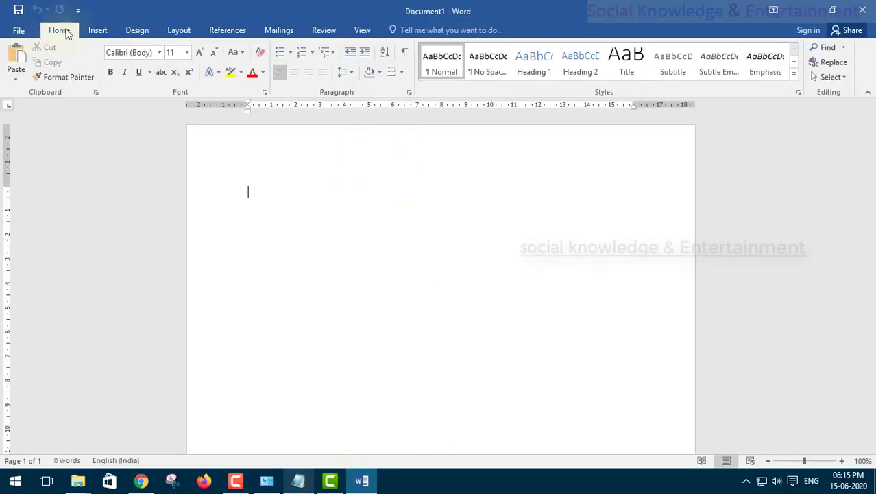
left_click(86, 35)
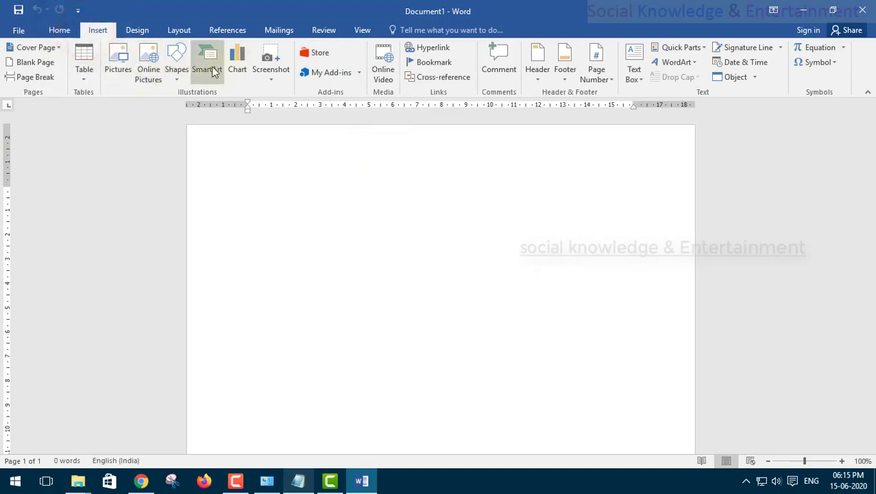
left_click(239, 57)
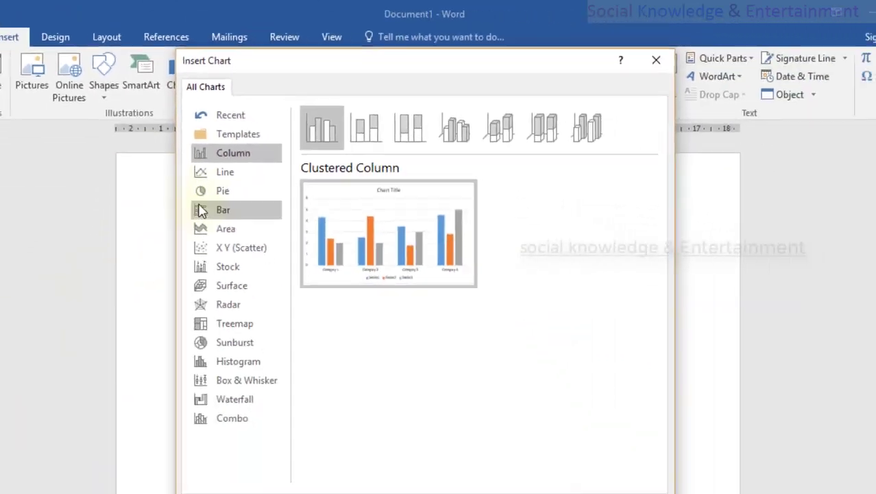
- Preview chart types such as Histogram, Area, Pie, Bar and Line without inserting one, and close the blank document
left_click(199, 186)
left_click(206, 240)
left_click(199, 289)
left_click(202, 324)
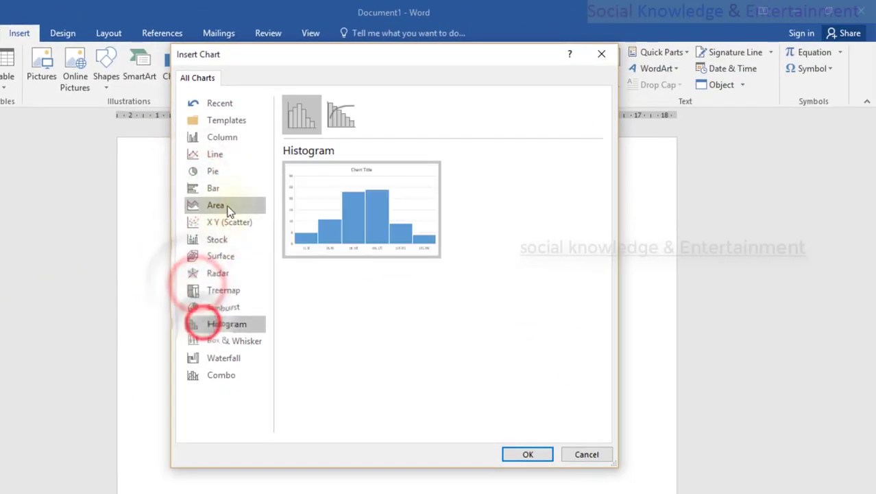
left_click(225, 204)
left_click(228, 171)
left_click(234, 121)
left_click(228, 171)
left_click(229, 188)
left_click(228, 172)
left_click(232, 154)
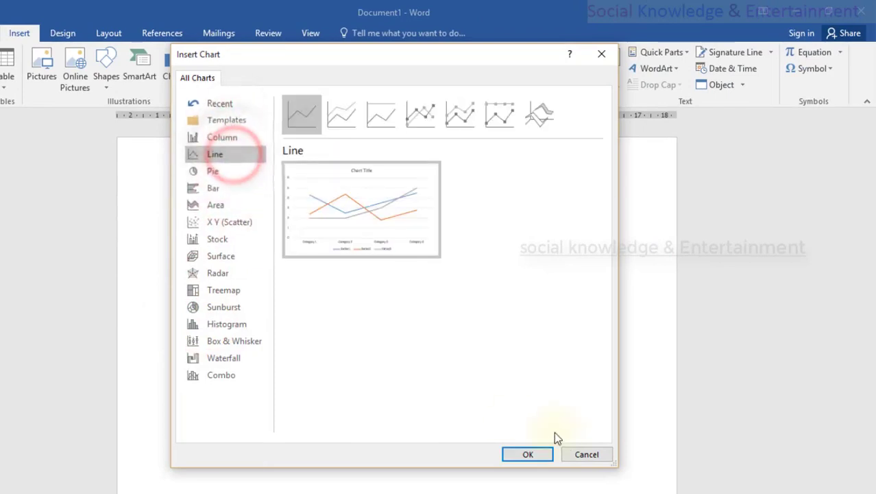
left_click(584, 454)
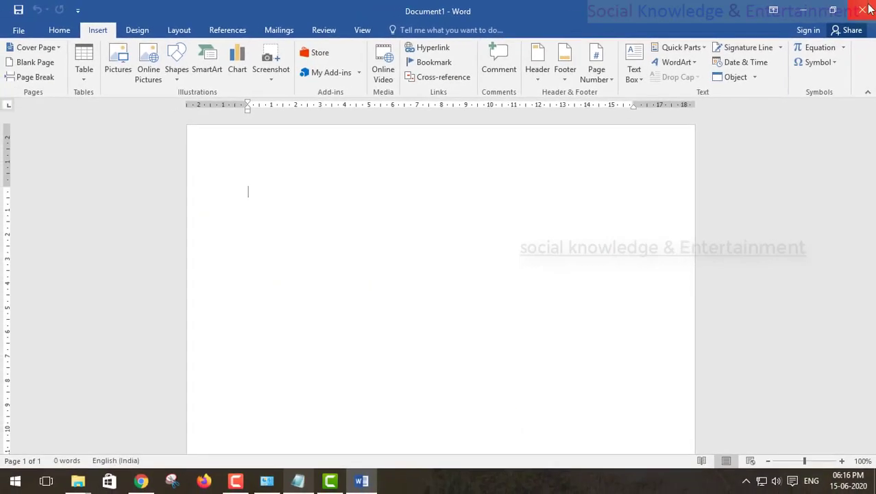
left_click(865, 10)
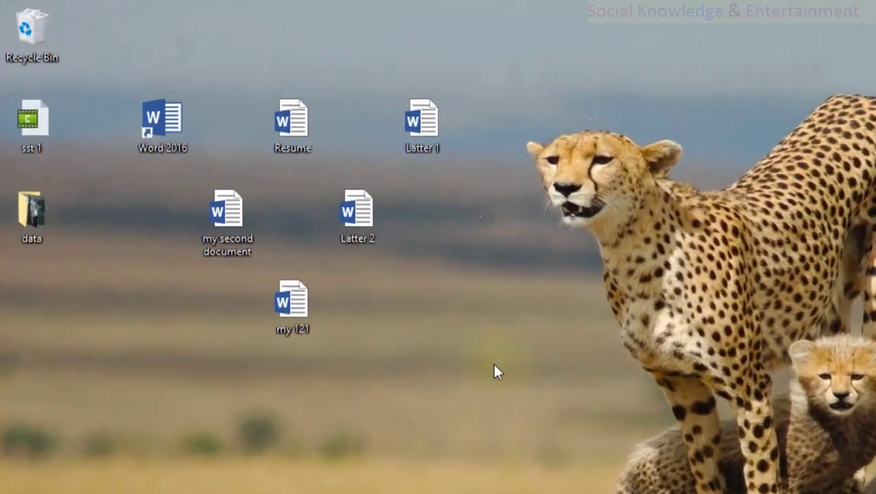
- Move the Word 2016 shortcut and the five Word documents together to the upper edge of the desktop, keeping their triangle arrangement
left_click_drag(353, 268, 142, 64)
left_click_drag(230, 109, 113, 342)
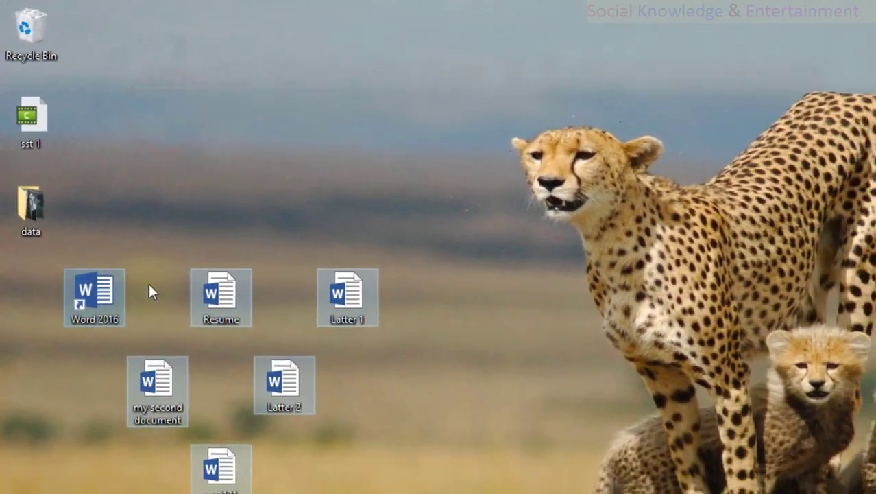
left_click_drag(213, 293, 206, 59)
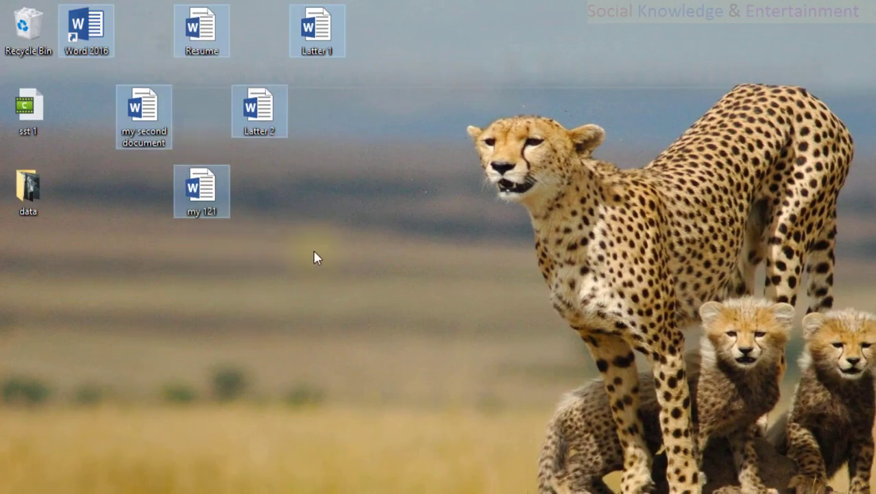
left_click(343, 248)
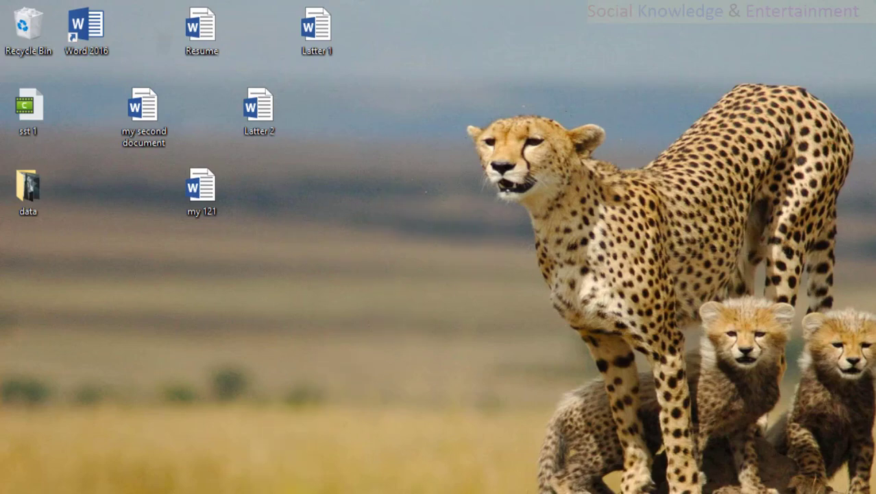
left_click(367, 371)
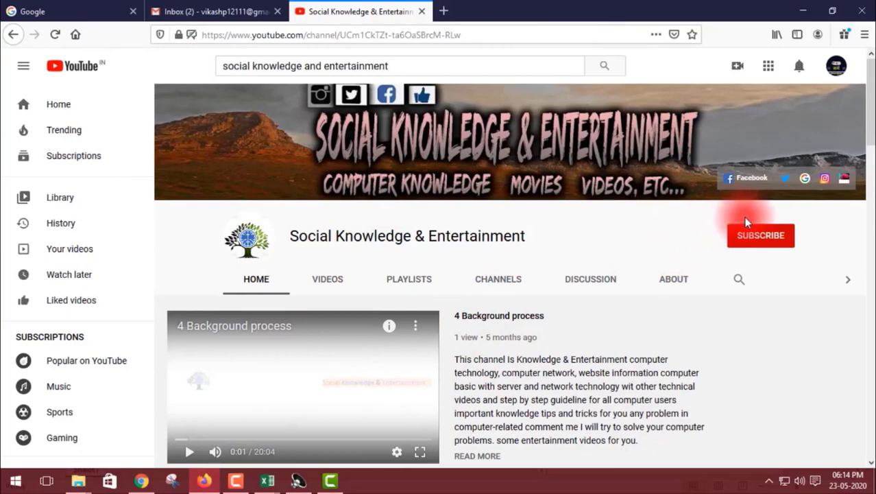
- Subscribe to the Social Knowledge & Entertainment channel on YouTube
left_click(771, 245)
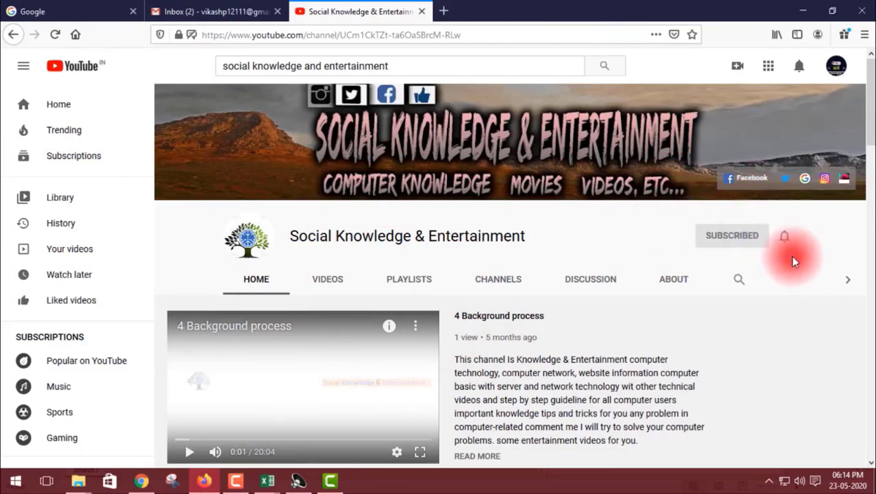
- Set the notifications for the subscribed Social Knowledge & Entertainment channel to All
left_click(785, 240)
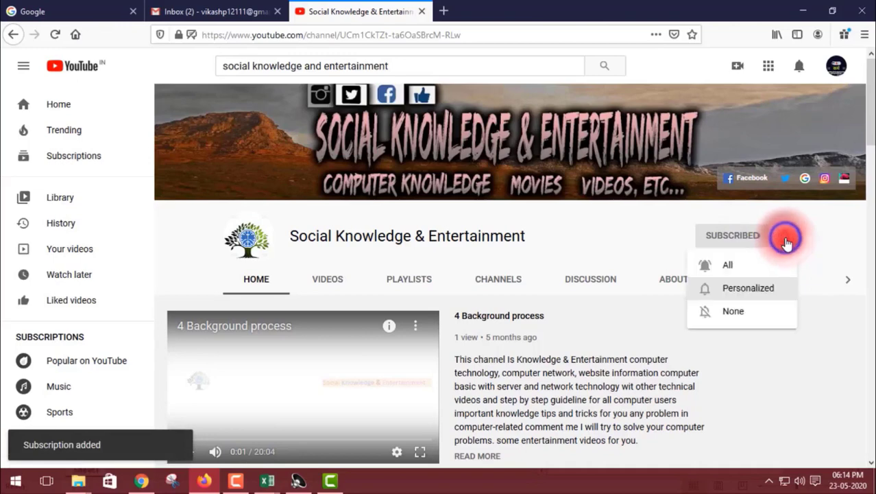
left_click(711, 264)
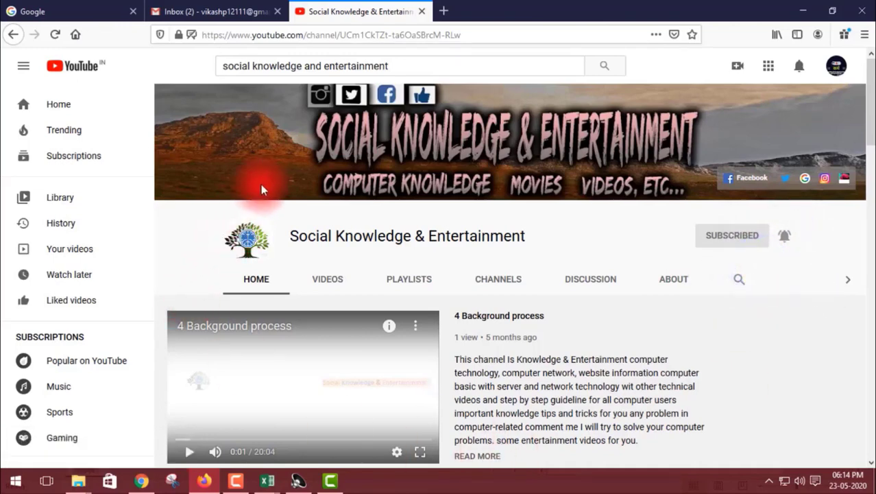
left_click(486, 297)
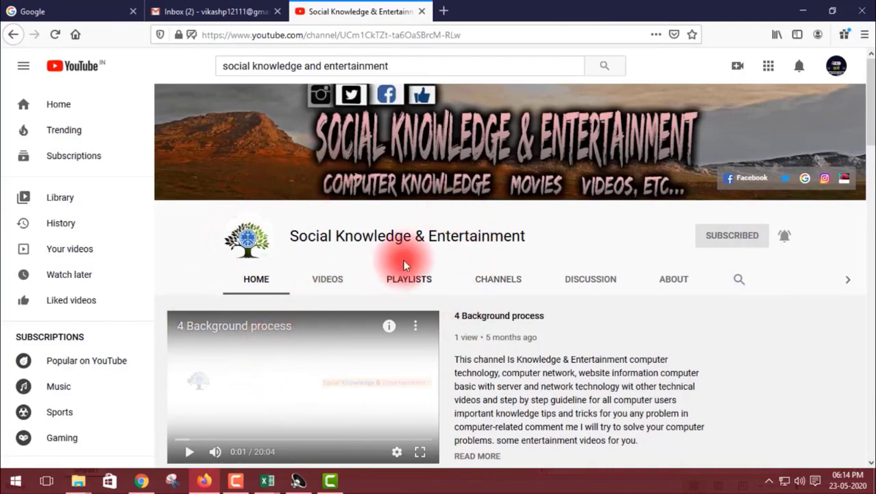
- Look through the videos and playlists on the channel's home page, and open the channel's Playlists page
scroll(320, 342, "down", 5)
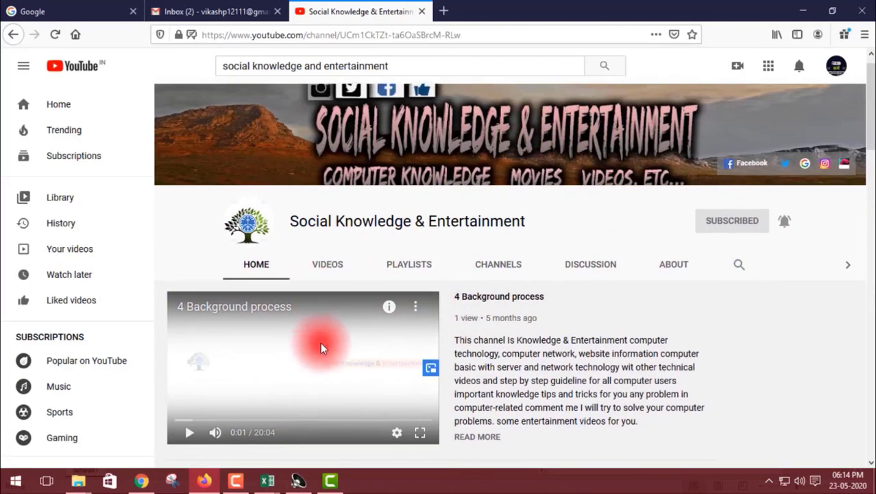
scroll(306, 265, "down", 15)
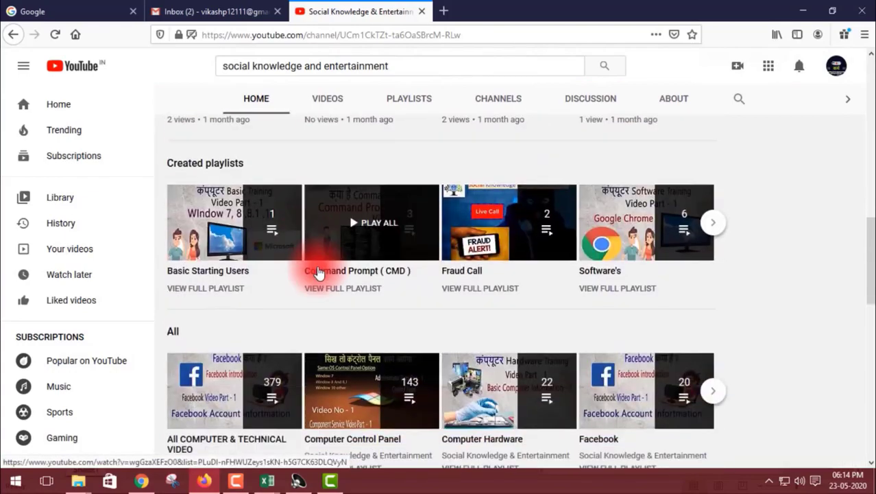
scroll(319, 272, "down", 1)
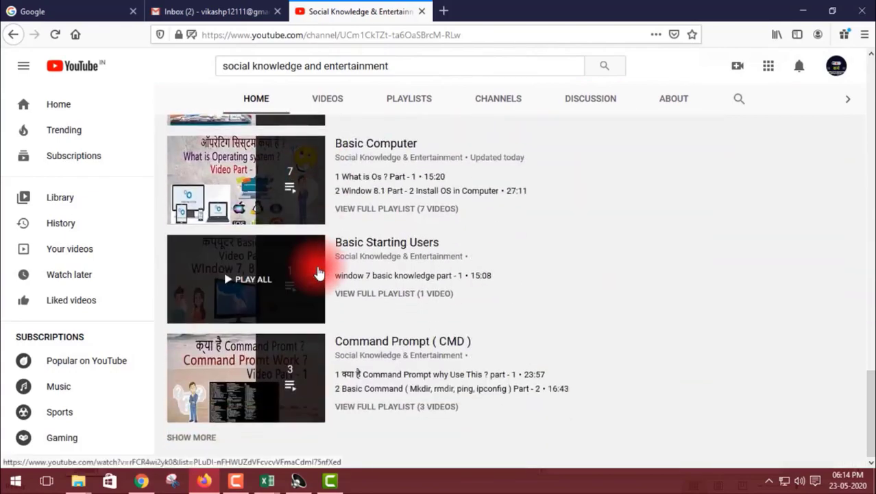
scroll(317, 271, "up", 15)
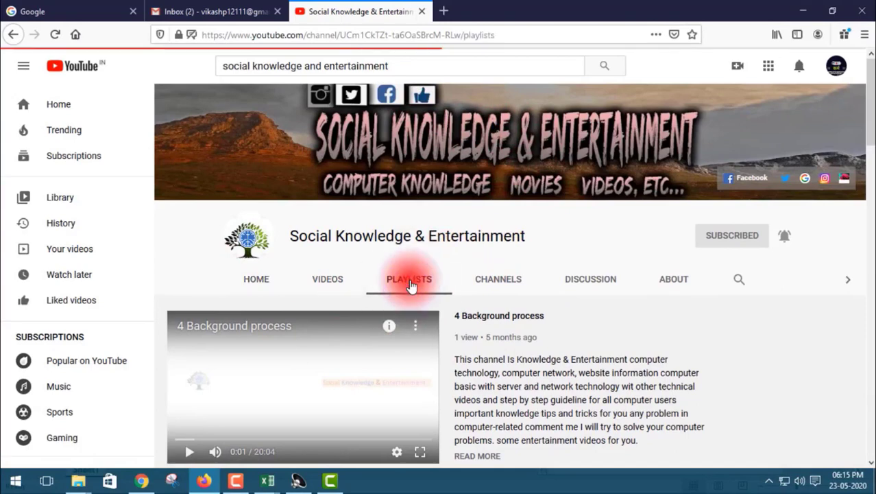
- Open the Basic Starting Users playlist, return to the channel's playlists, and close the mini player
scroll(322, 243, "down", 3)
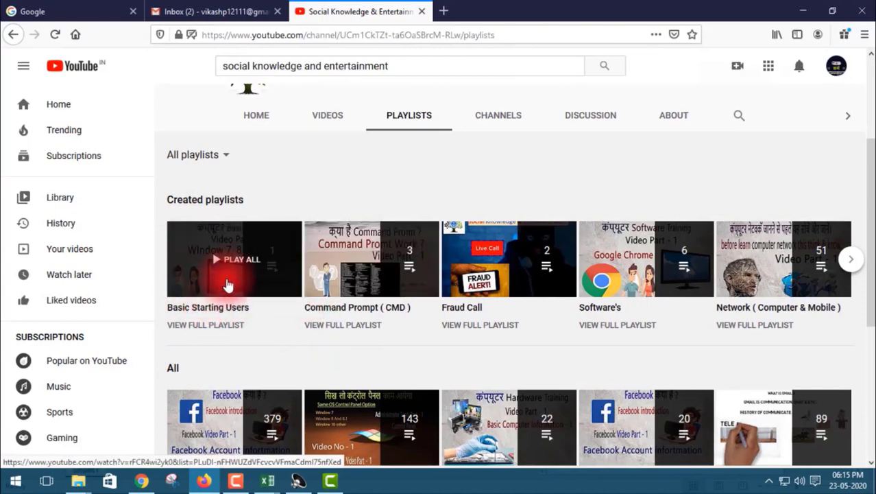
scroll(220, 233, "down", 1)
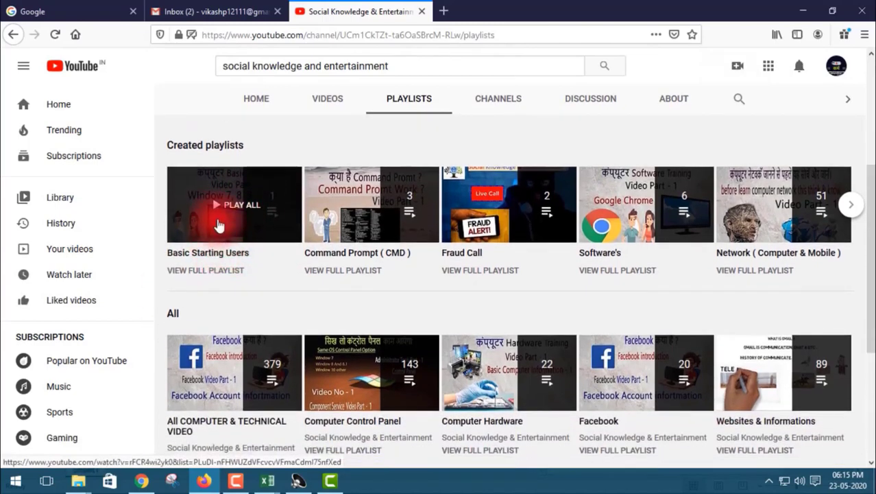
left_click(233, 203)
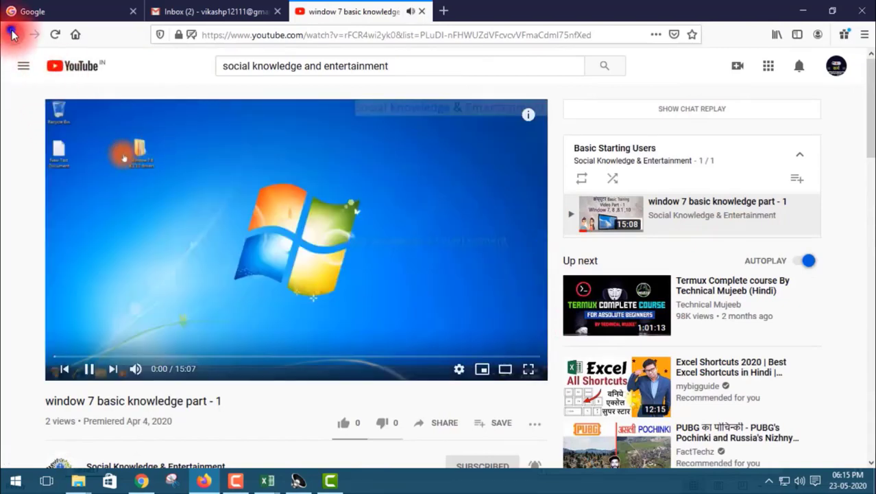
left_click(11, 34)
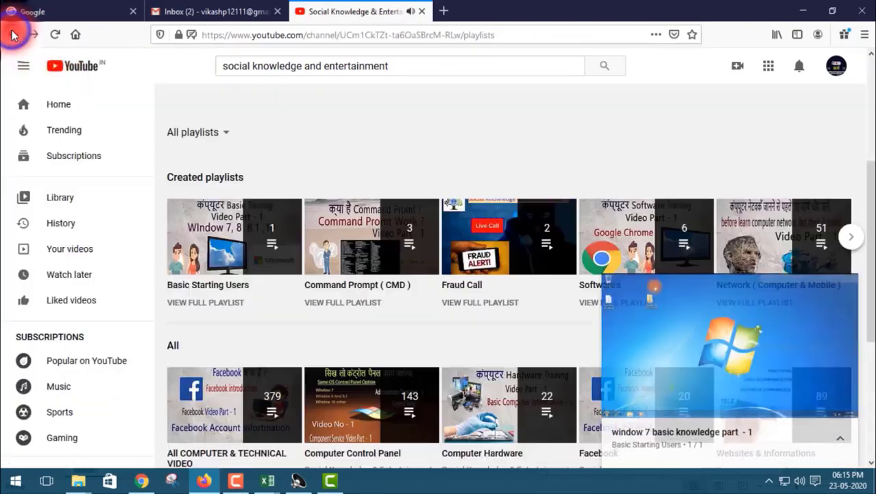
left_click(844, 299)
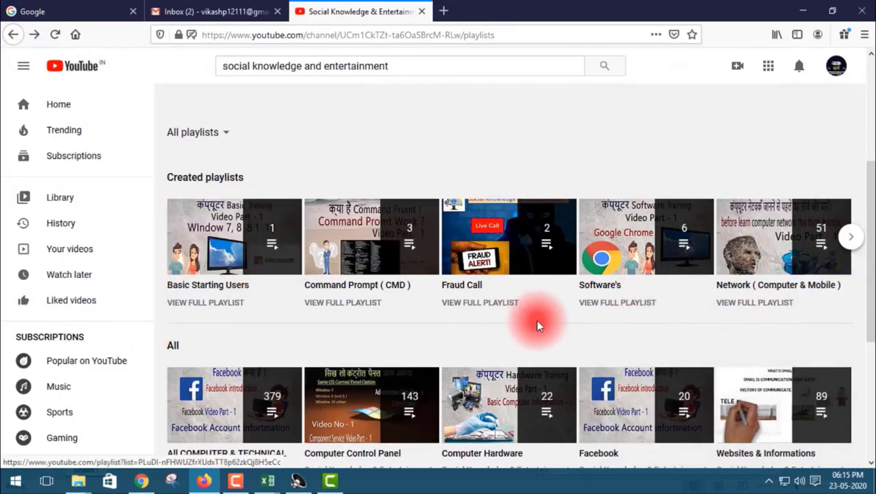
- Look through the channel's Created playlists, All and Most Popular playlist sections
scroll(515, 319, "down", 3)
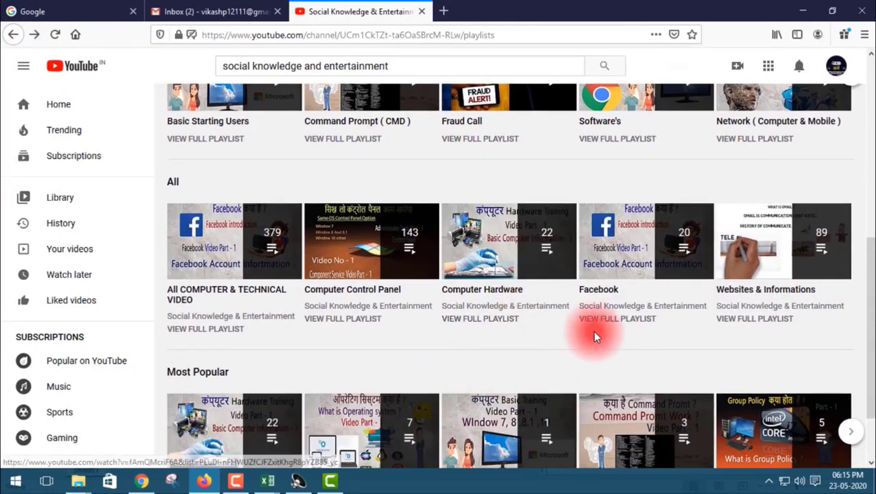
scroll(583, 347, "down", 2)
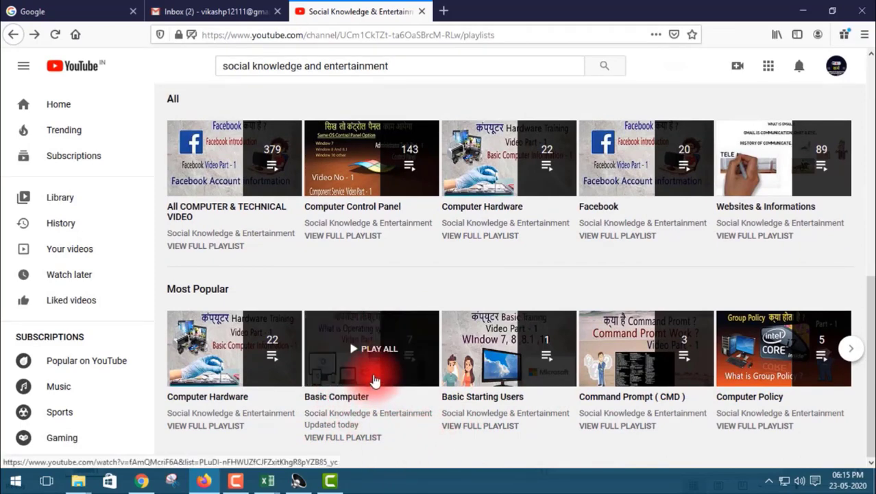
scroll(373, 379, "up", 5)
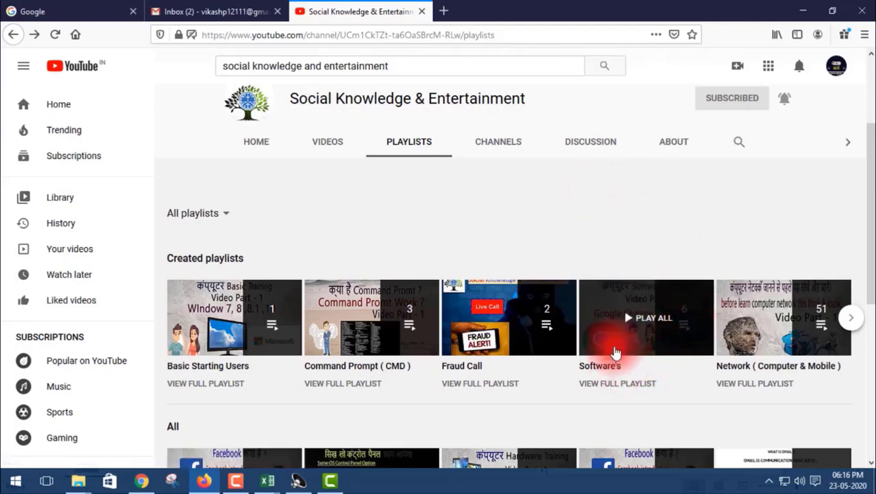
scroll(645, 357, "down", 4)
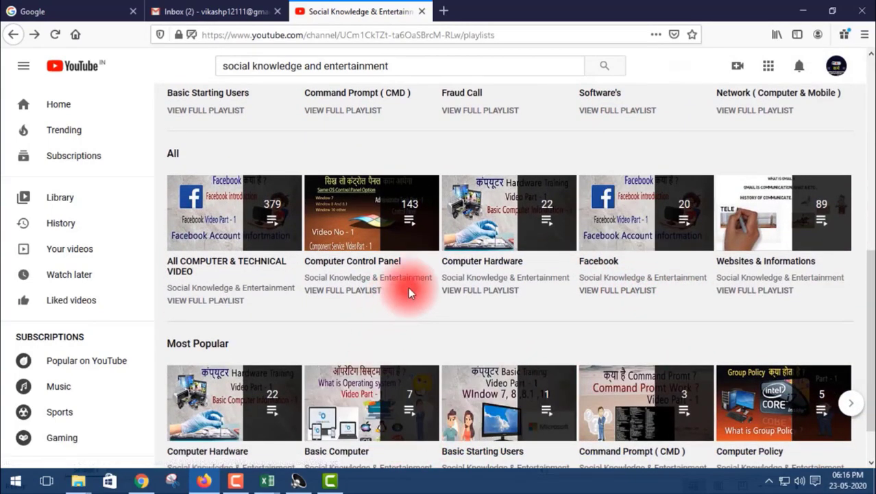
scroll(529, 301, "down", 1)
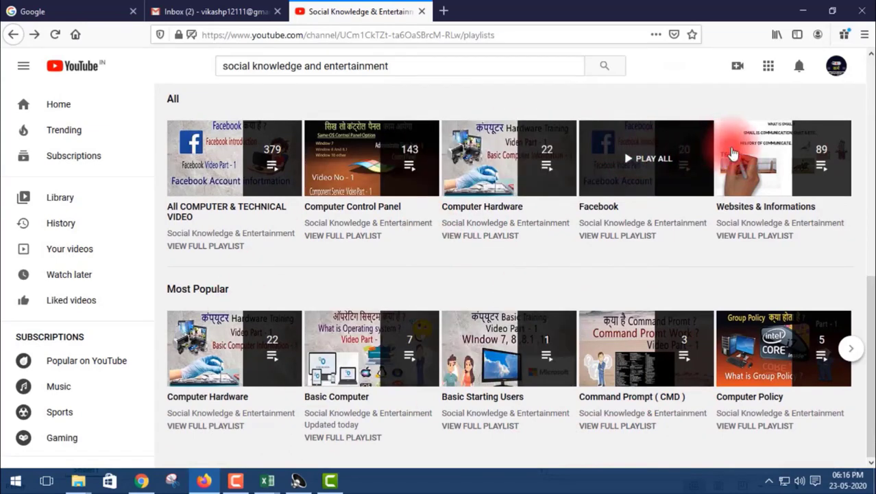
- Open the Websites & Informations playlist, look through its video list, and return to the channel's playlists with the mini player closed
left_click(785, 175)
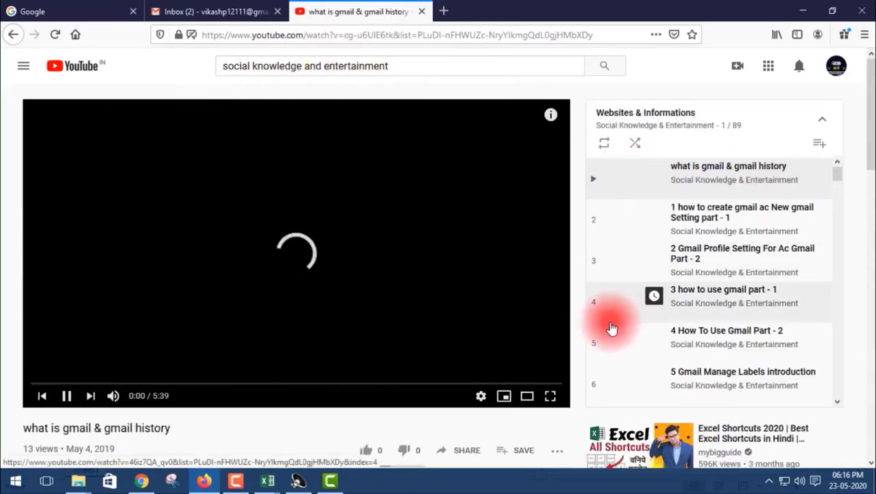
scroll(662, 233, "down", 10)
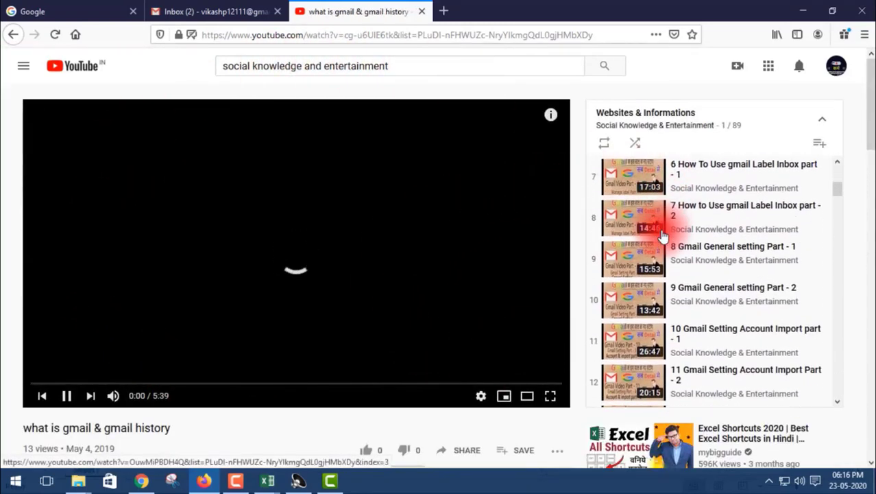
scroll(660, 229, "down", 3)
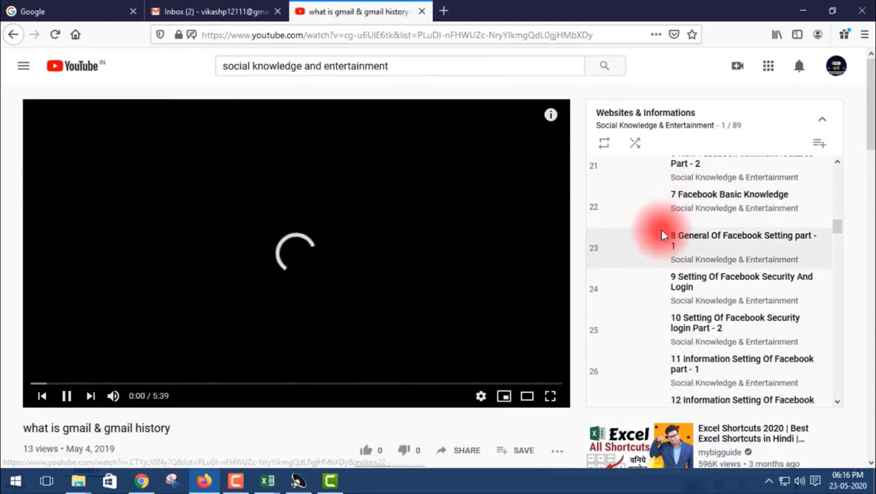
scroll(674, 255, "down", 2)
scroll(675, 255, "down", 6)
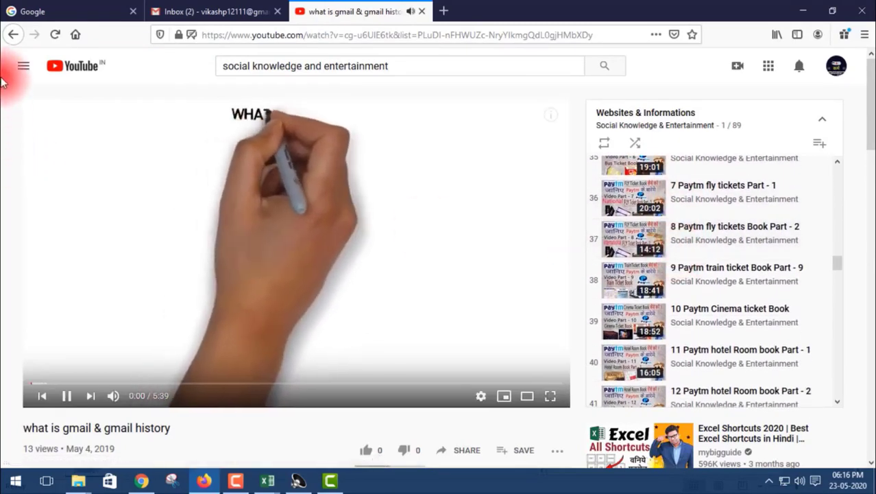
left_click(13, 34)
mouse_move(795, 298)
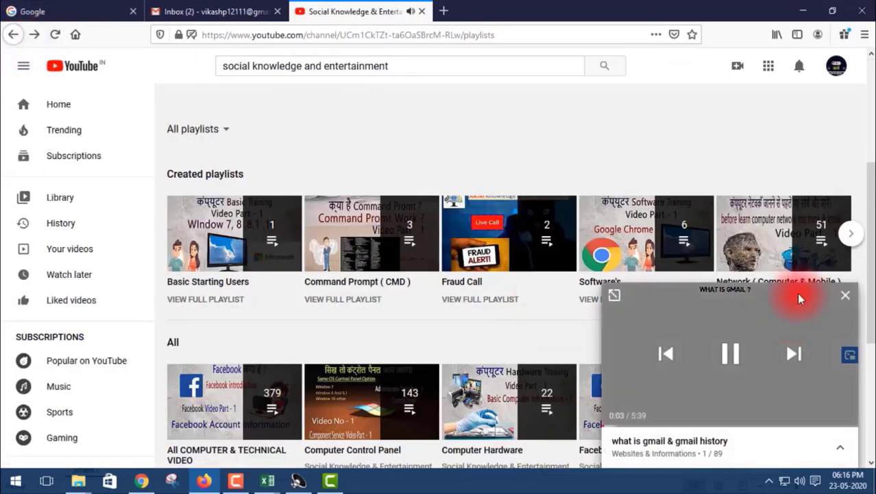
left_click(844, 297)
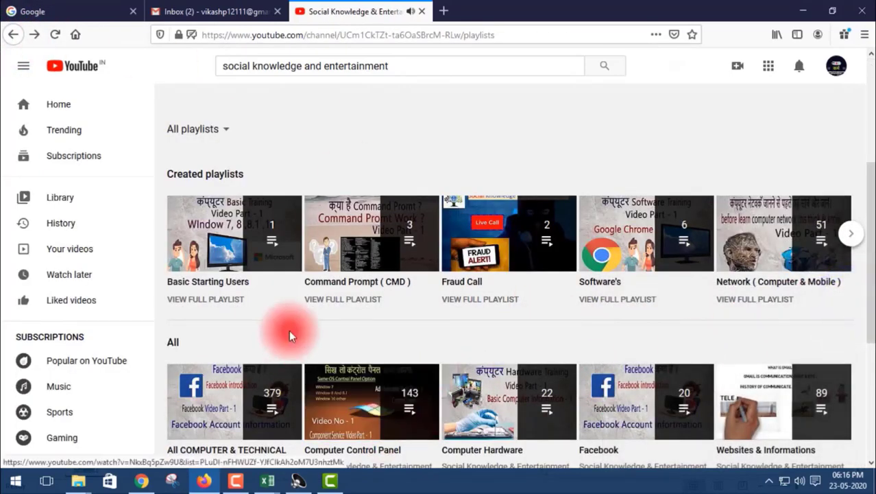
- Open the Computer Control Panel playlist, look through its videos, and return to the channel's playlists with the mini player closed
scroll(356, 271, "down", 3)
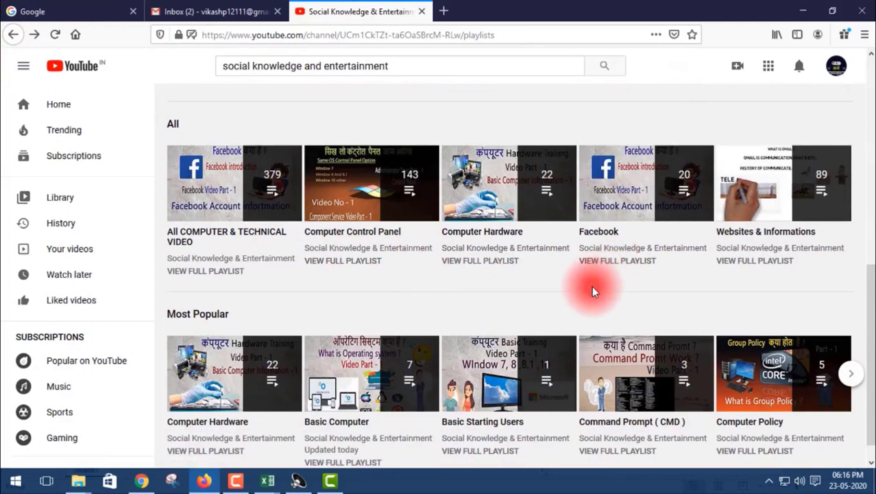
scroll(593, 290, "down", 1)
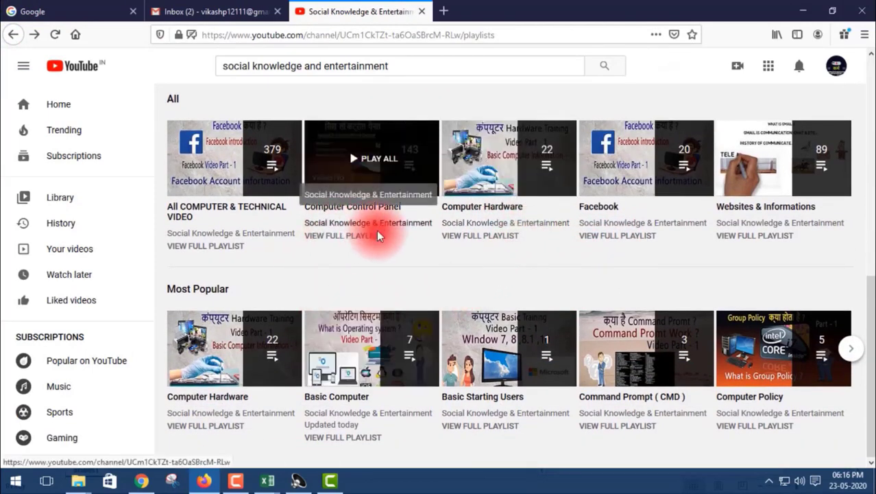
scroll(347, 252, "up", 1)
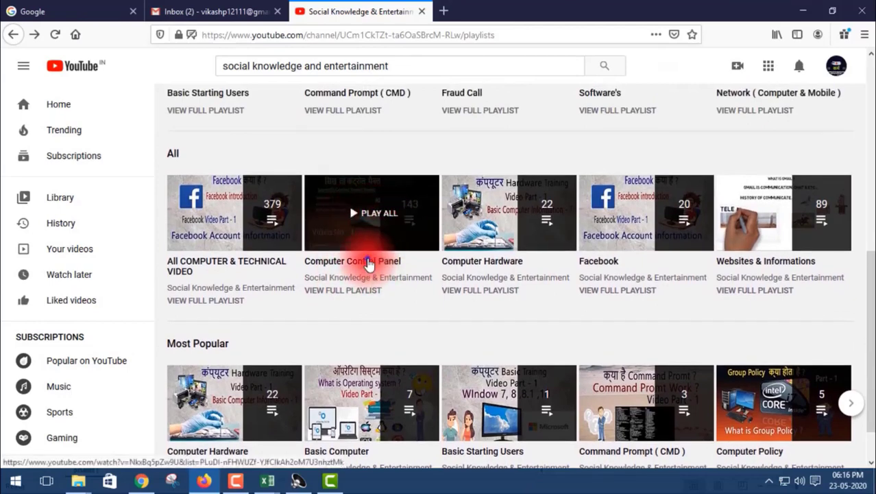
left_click(368, 264)
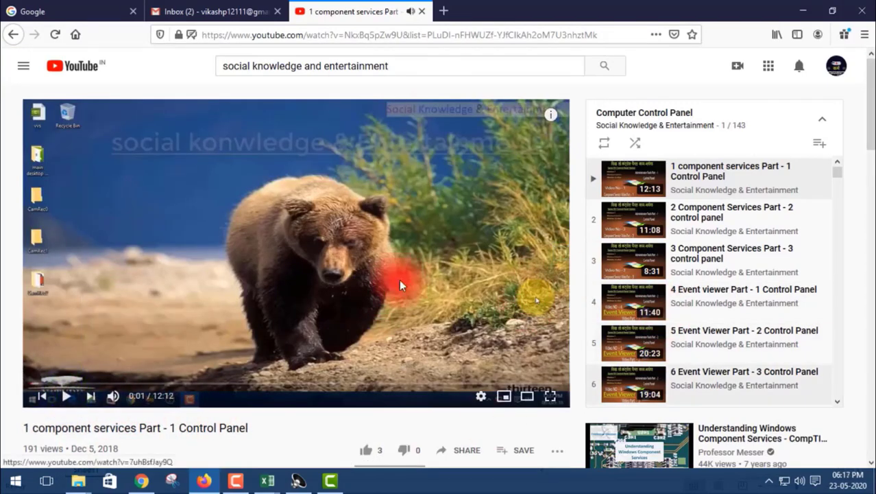
scroll(686, 274, "down", 10)
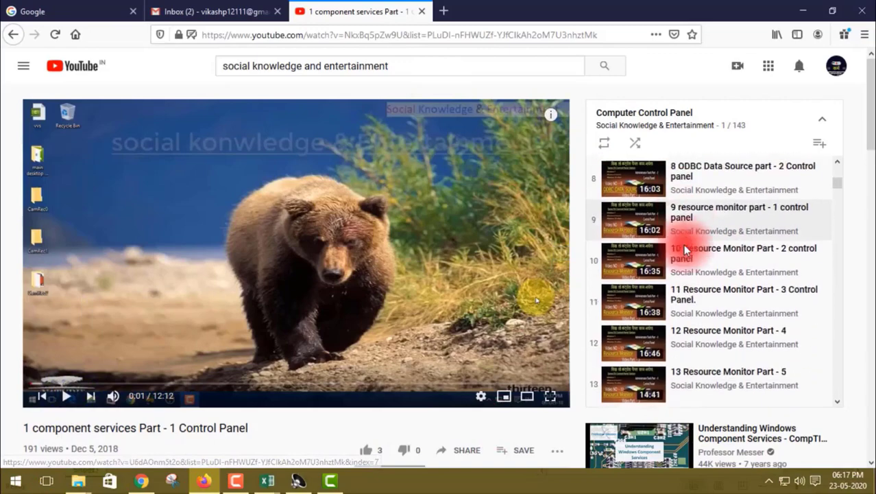
scroll(685, 251, "down", 3)
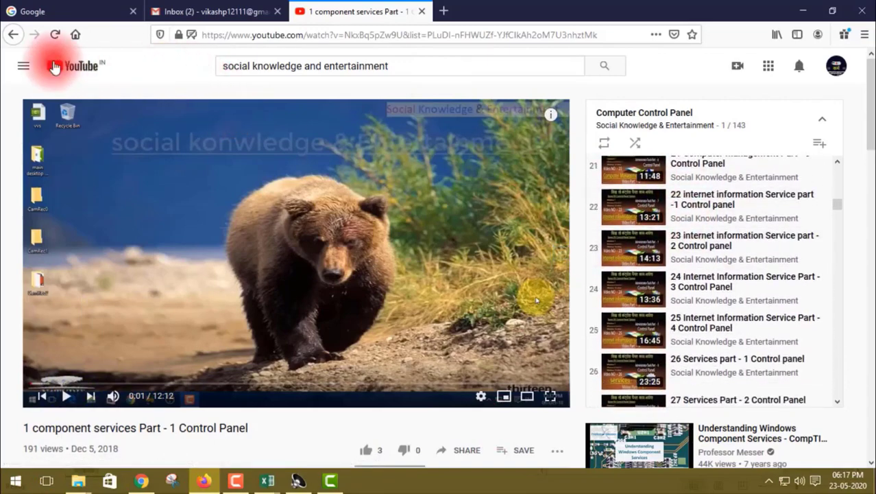
left_click(10, 38)
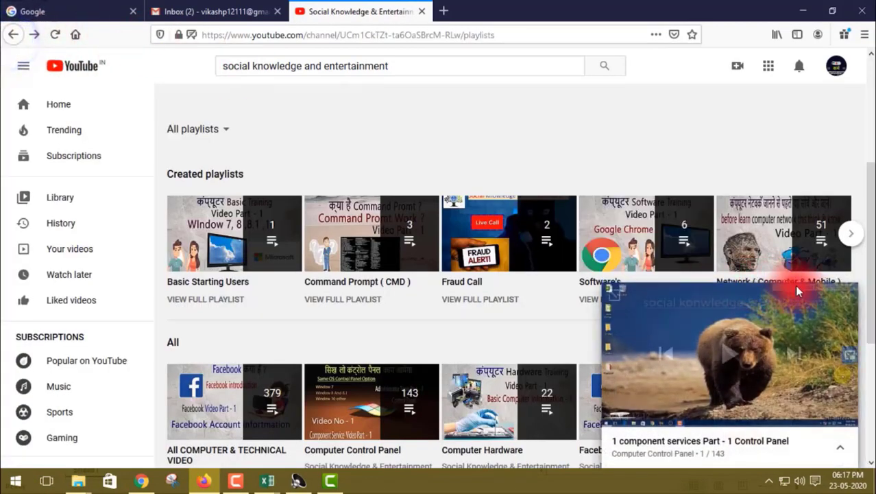
left_click(847, 300)
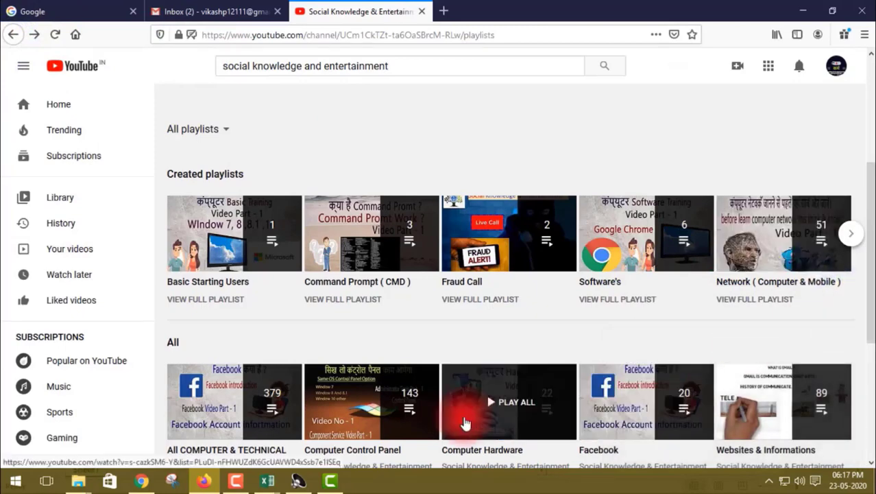
- Open the Network ( Computer & Mobile ) playlist from the created playlists and look through its video list
scroll(456, 330, "down", 3)
scroll(455, 327, "down", 1)
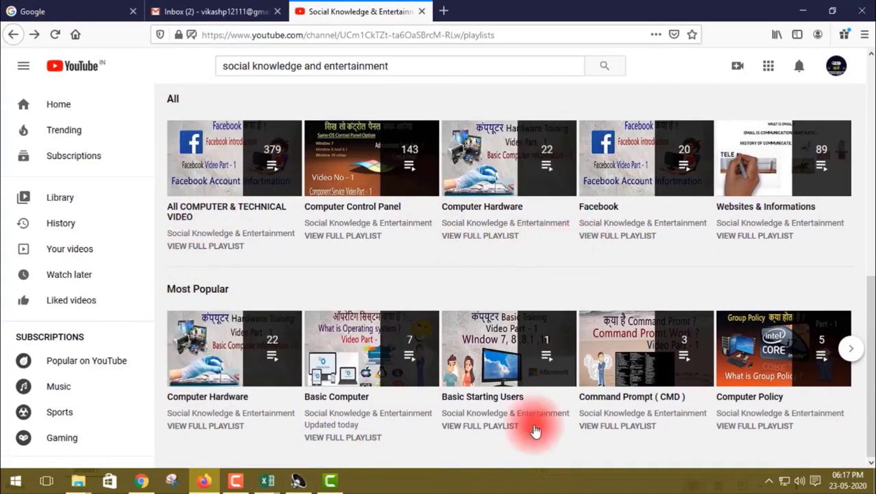
scroll(518, 373, "up", 3)
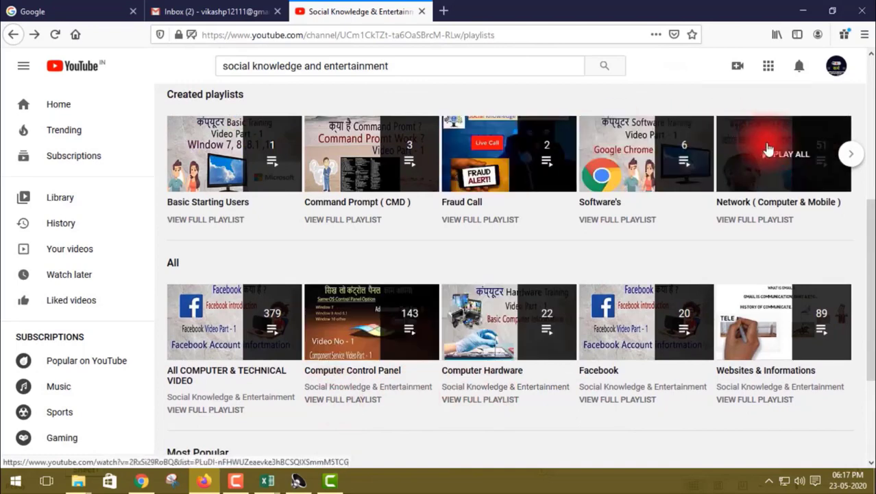
left_click(763, 168)
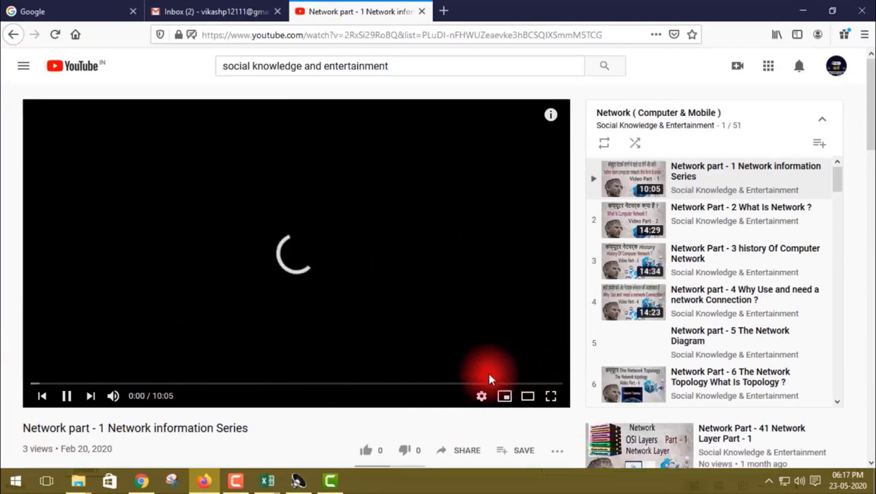
scroll(714, 278, "down", 5)
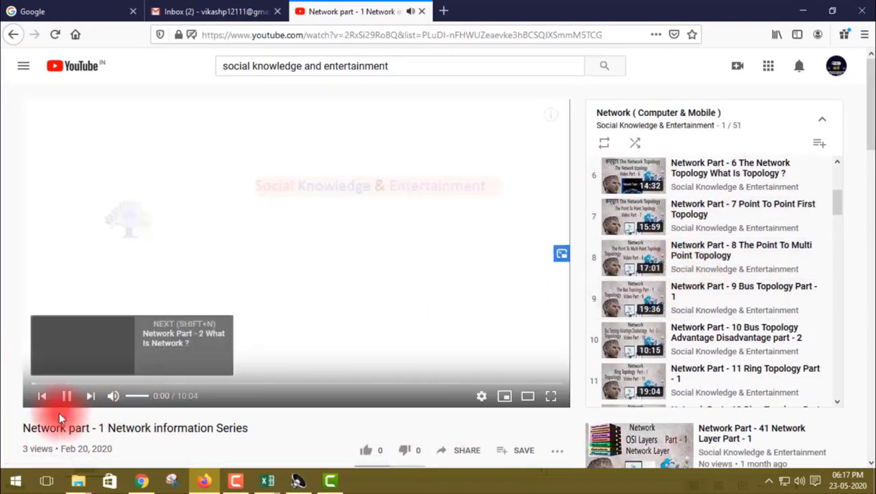
- Pause the Network ( Computer & Mobile ) video, look further through its playlist, and return to the channel's playlists with the mini player closed
left_click(70, 403)
scroll(752, 255, "down", 7)
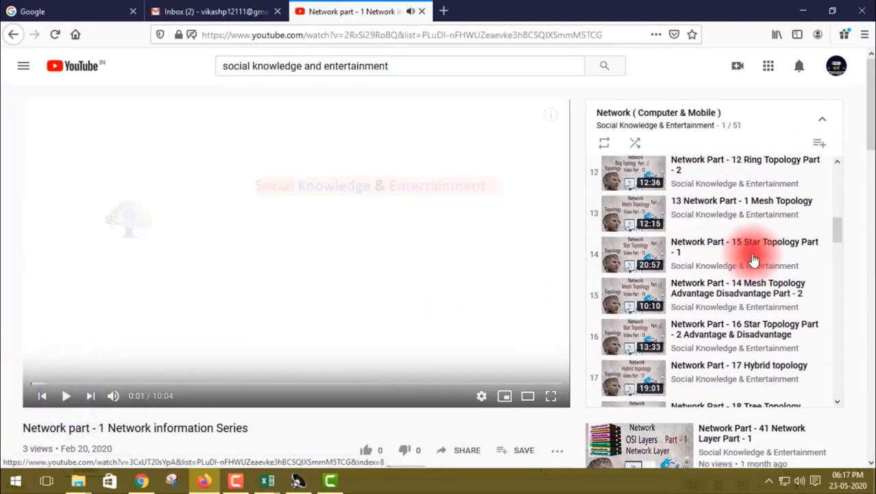
scroll(752, 257, "down", 15)
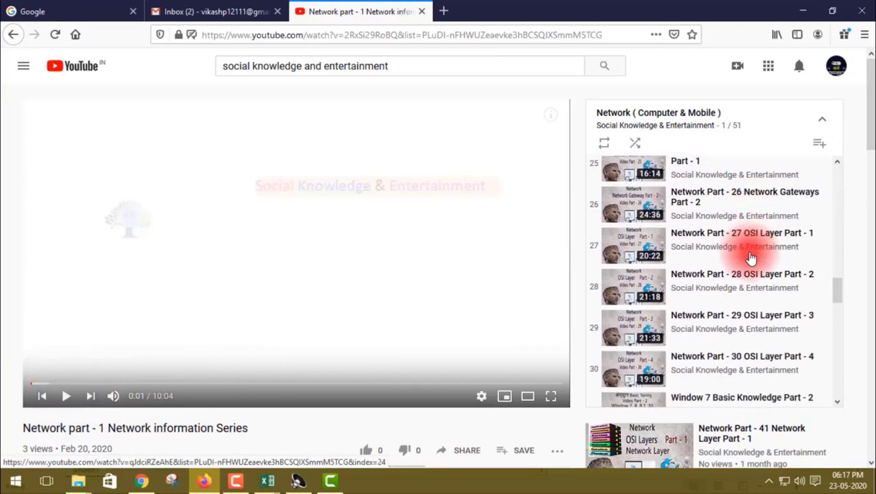
scroll(752, 254, "up", 20)
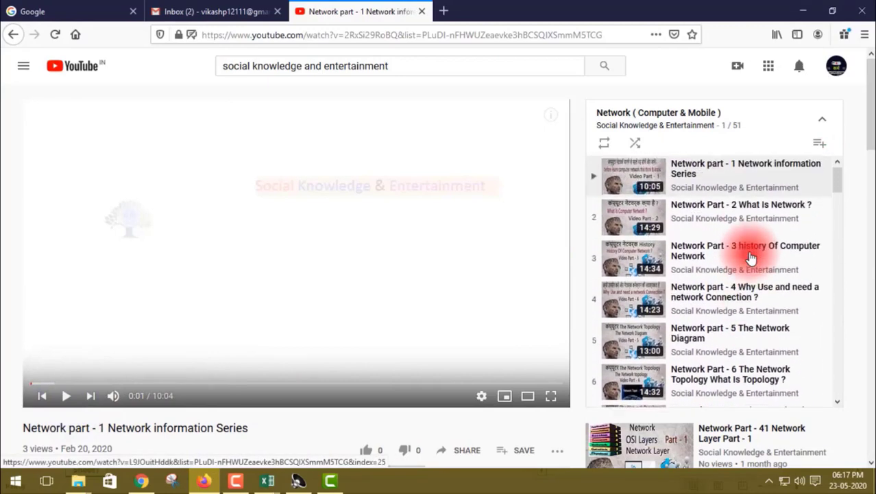
left_click(16, 37)
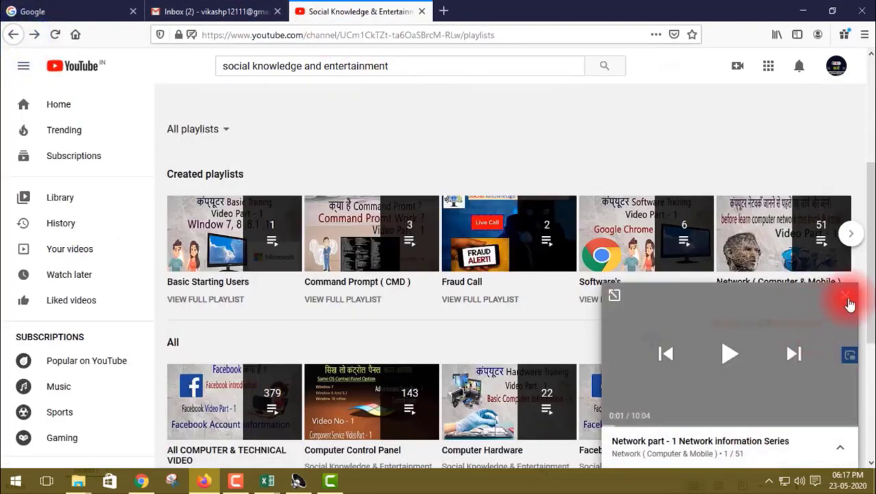
left_click(848, 301)
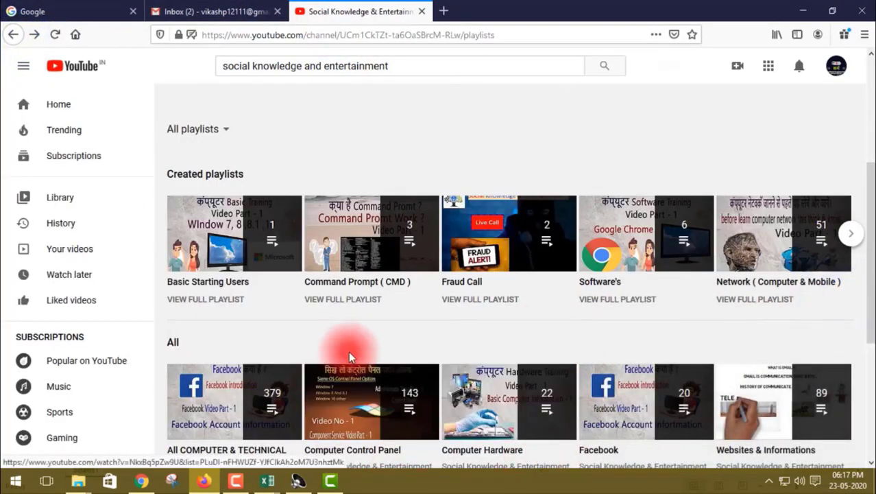
- Open the Computer Hardware playlist under Most Popular, look through its videos, and return to the channel's playlists with the mini player closed
scroll(344, 359, "down", 3)
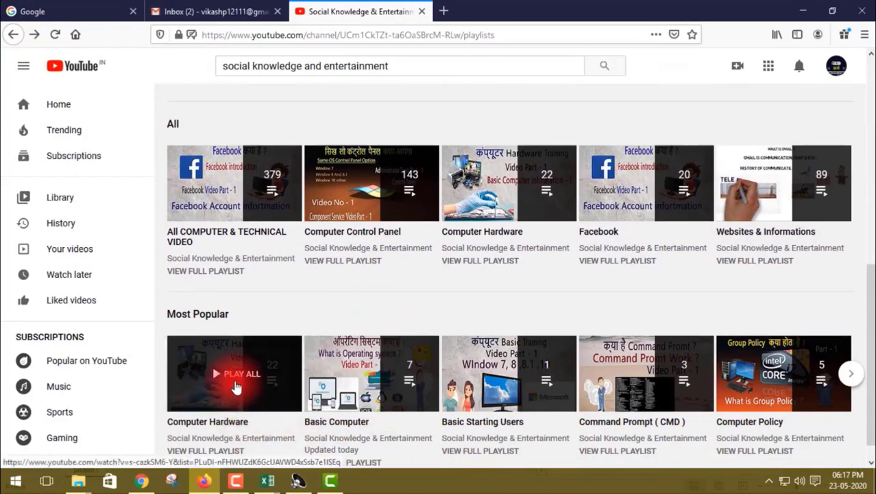
left_click(236, 375)
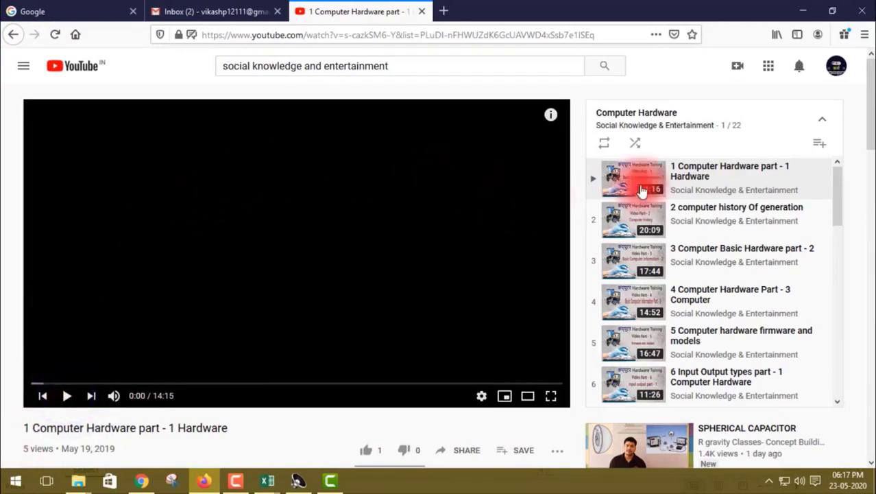
scroll(658, 264, "down", 7)
scroll(655, 273, "down", 2)
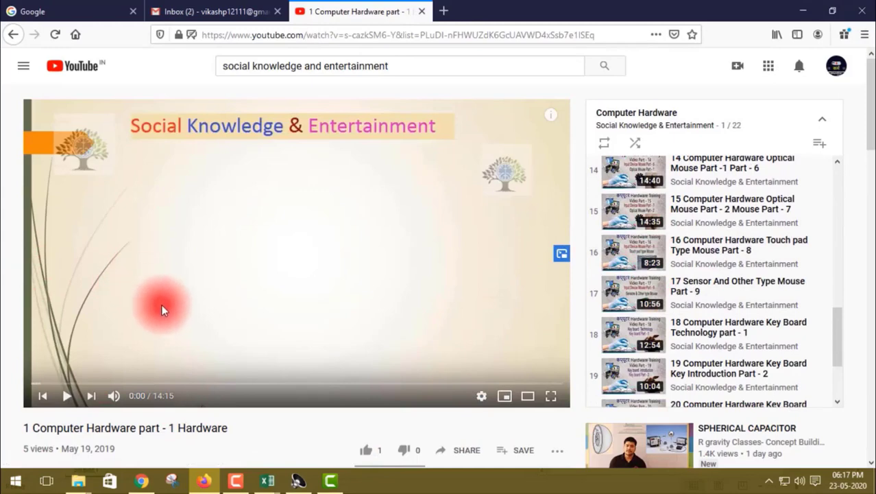
left_click(12, 38)
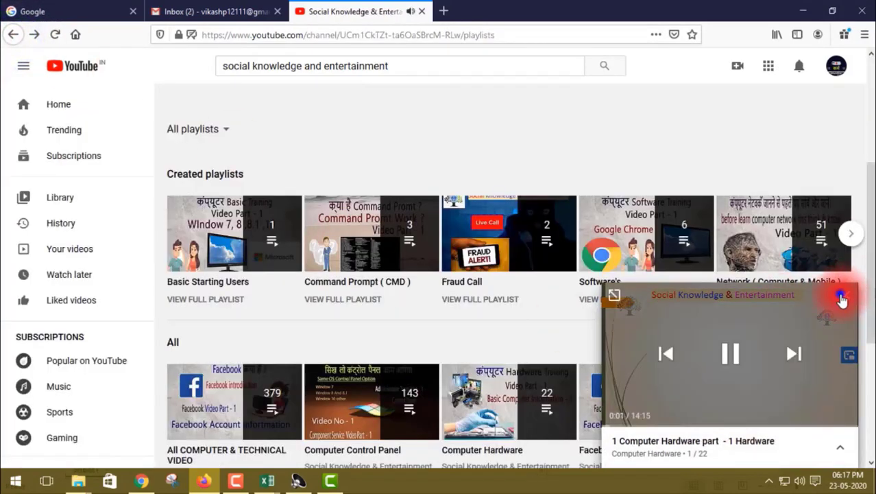
left_click(841, 298)
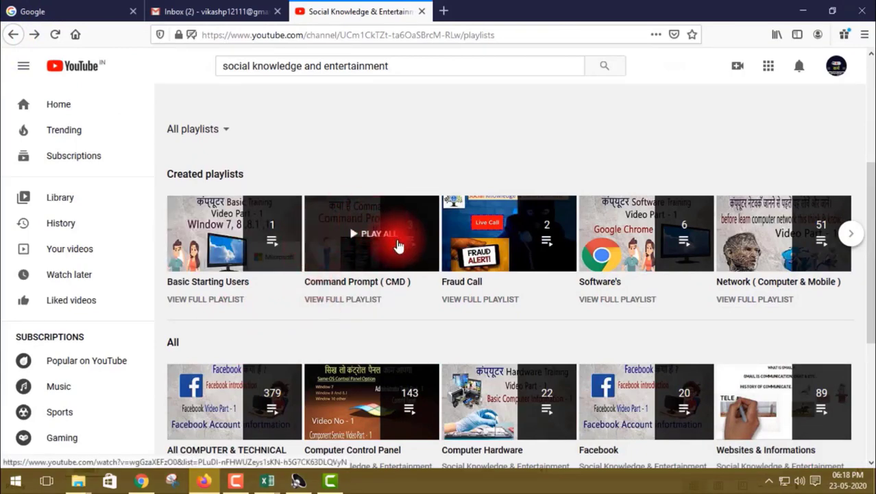
scroll(400, 326, "down", 5)
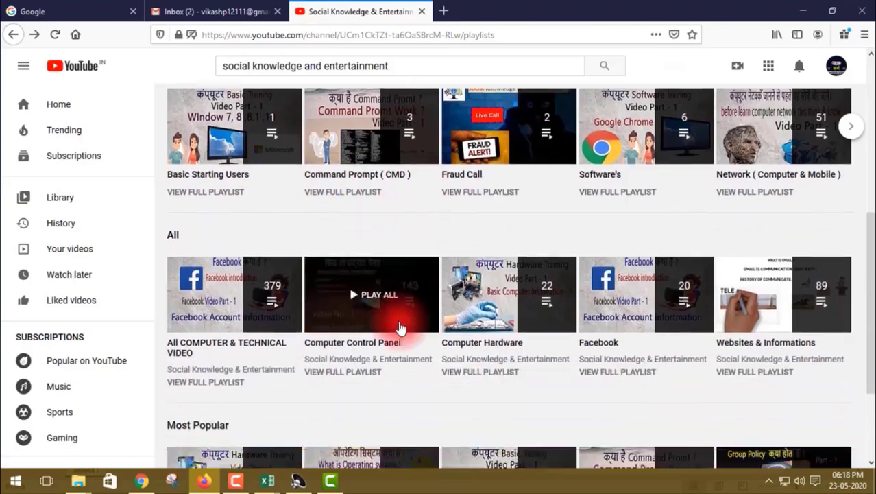